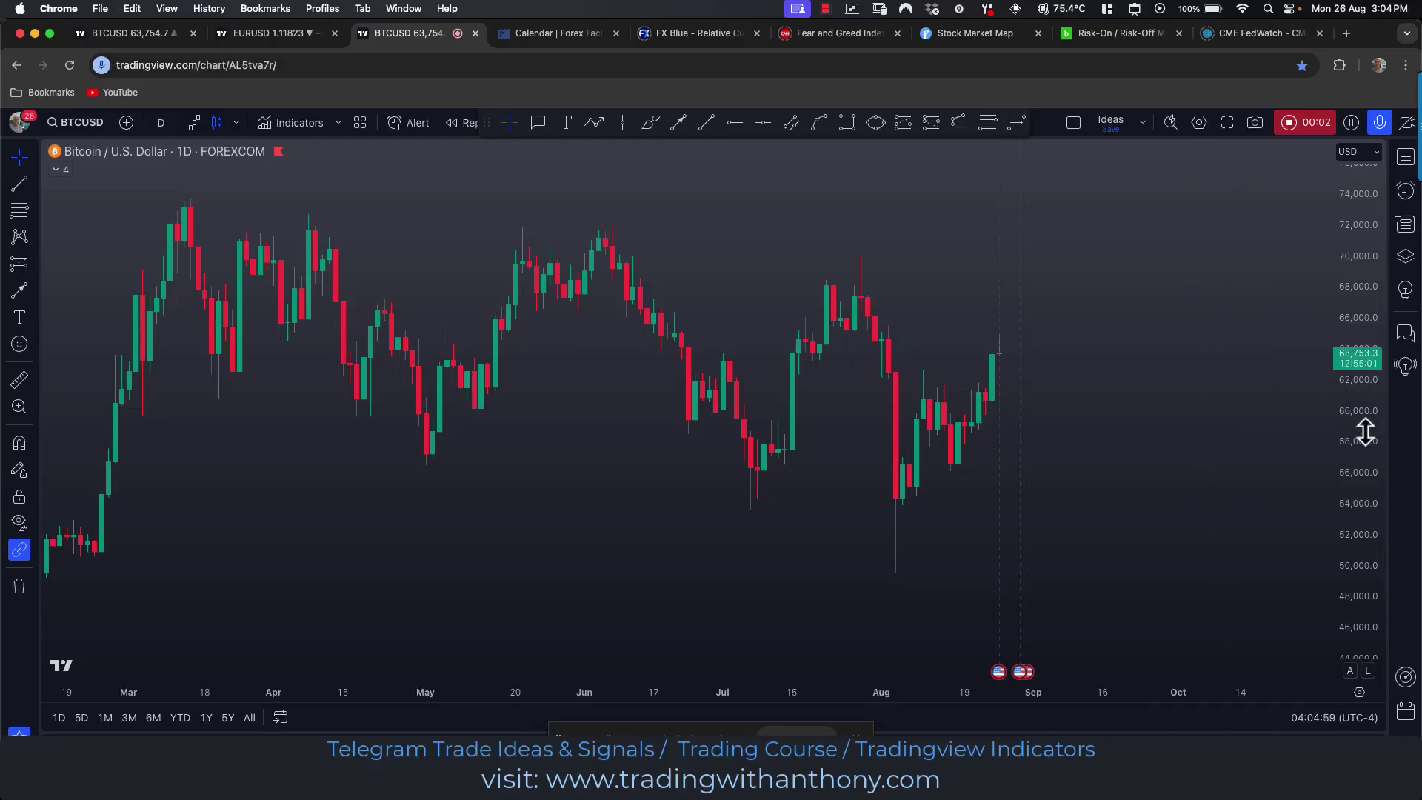
pyautogui.scroll(2, 1185, 381)
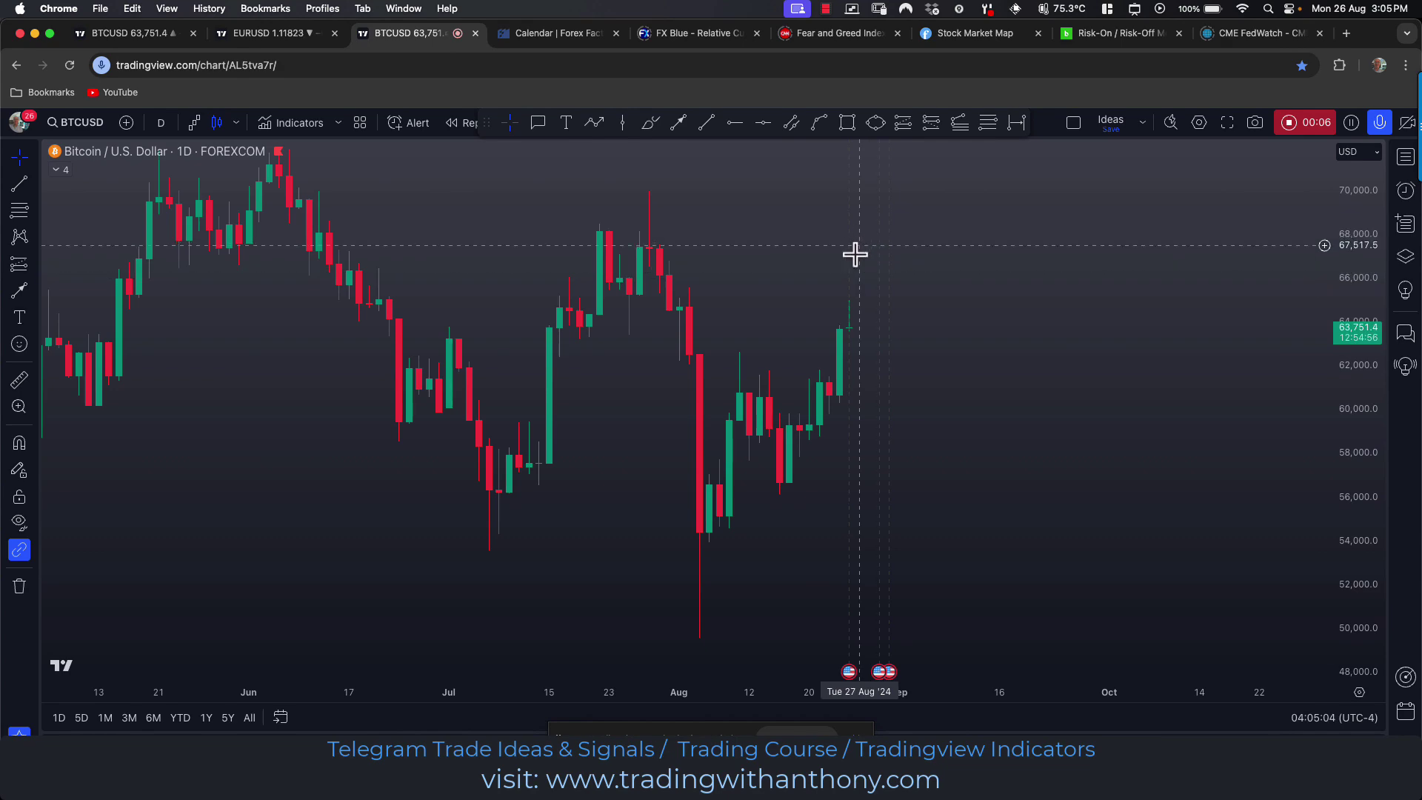
# Draw a near-horizontal arrow at about 54,000 from 19 Jul to 2 Aug and apply the BoS template to it
pyautogui.scroll(-1, 770, 253)
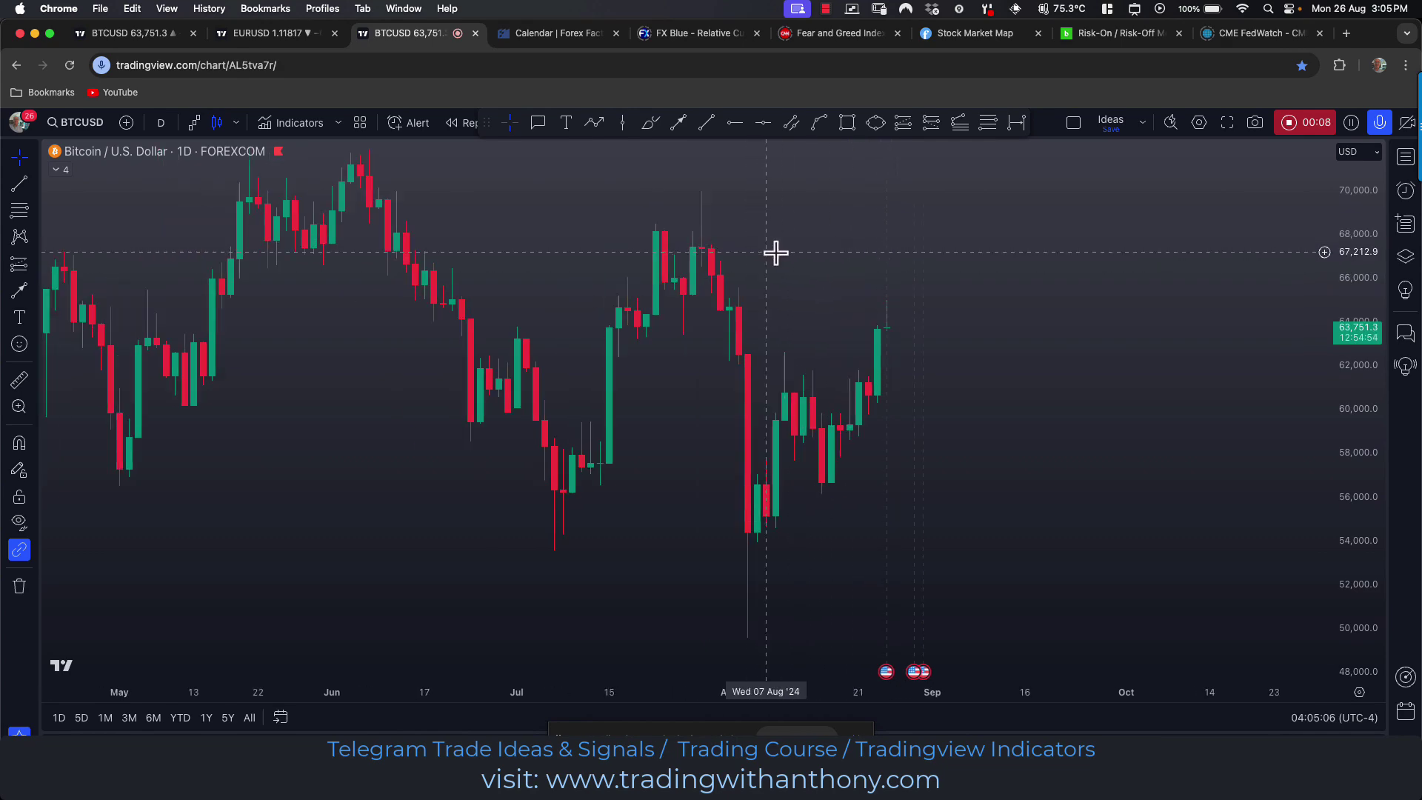
pyautogui.moveTo(1365, 276); pyautogui.dragTo(1365, 380)
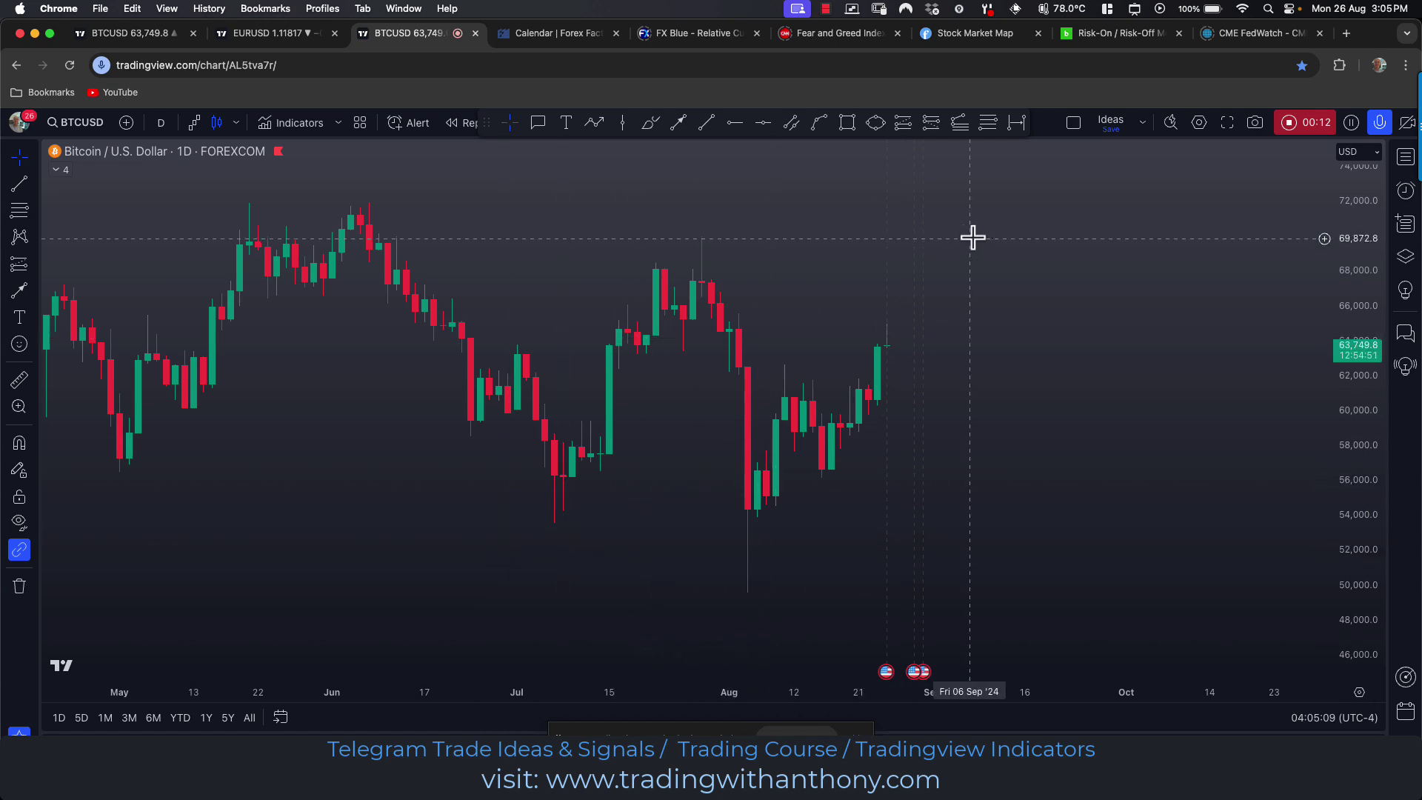
pyautogui.click(679, 123)
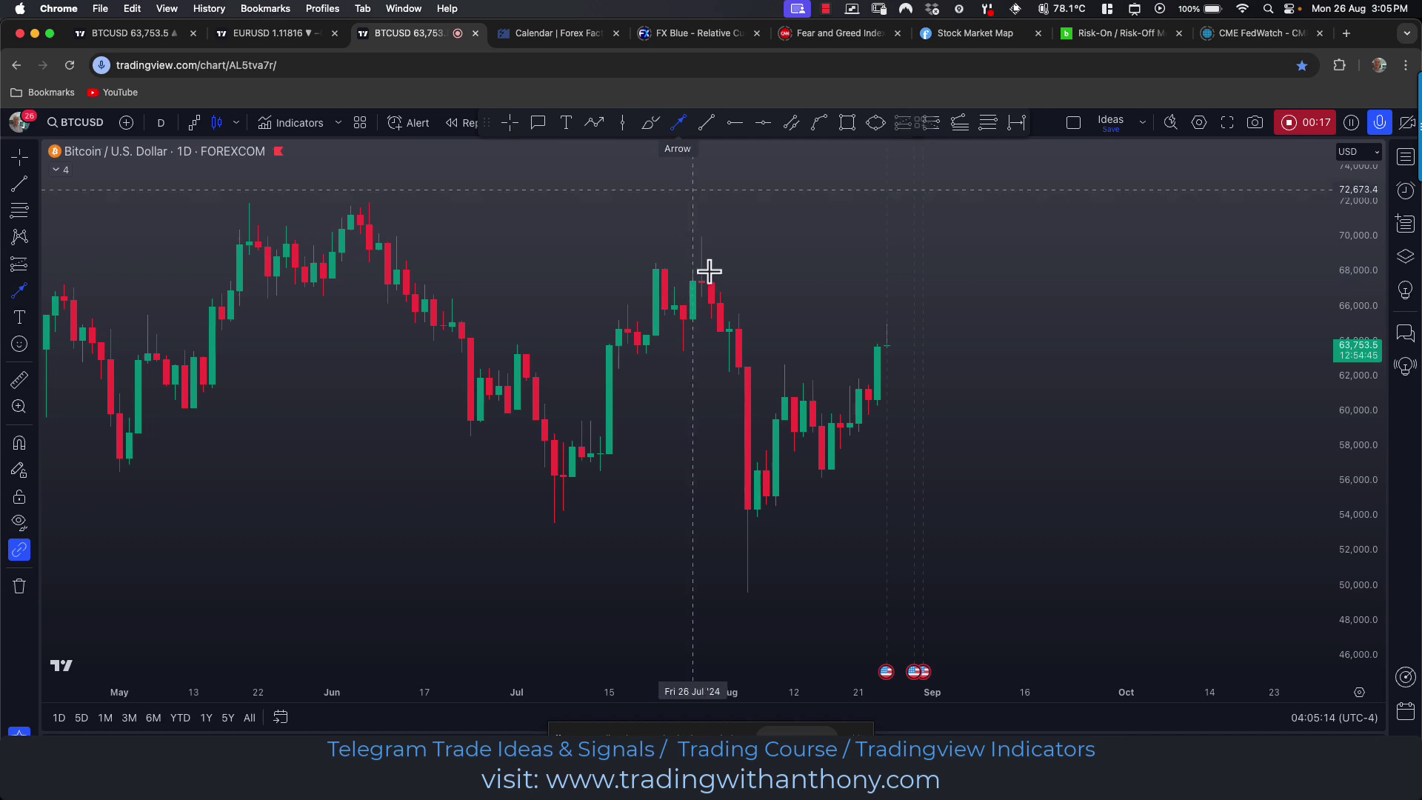
pyautogui.click(647, 516)
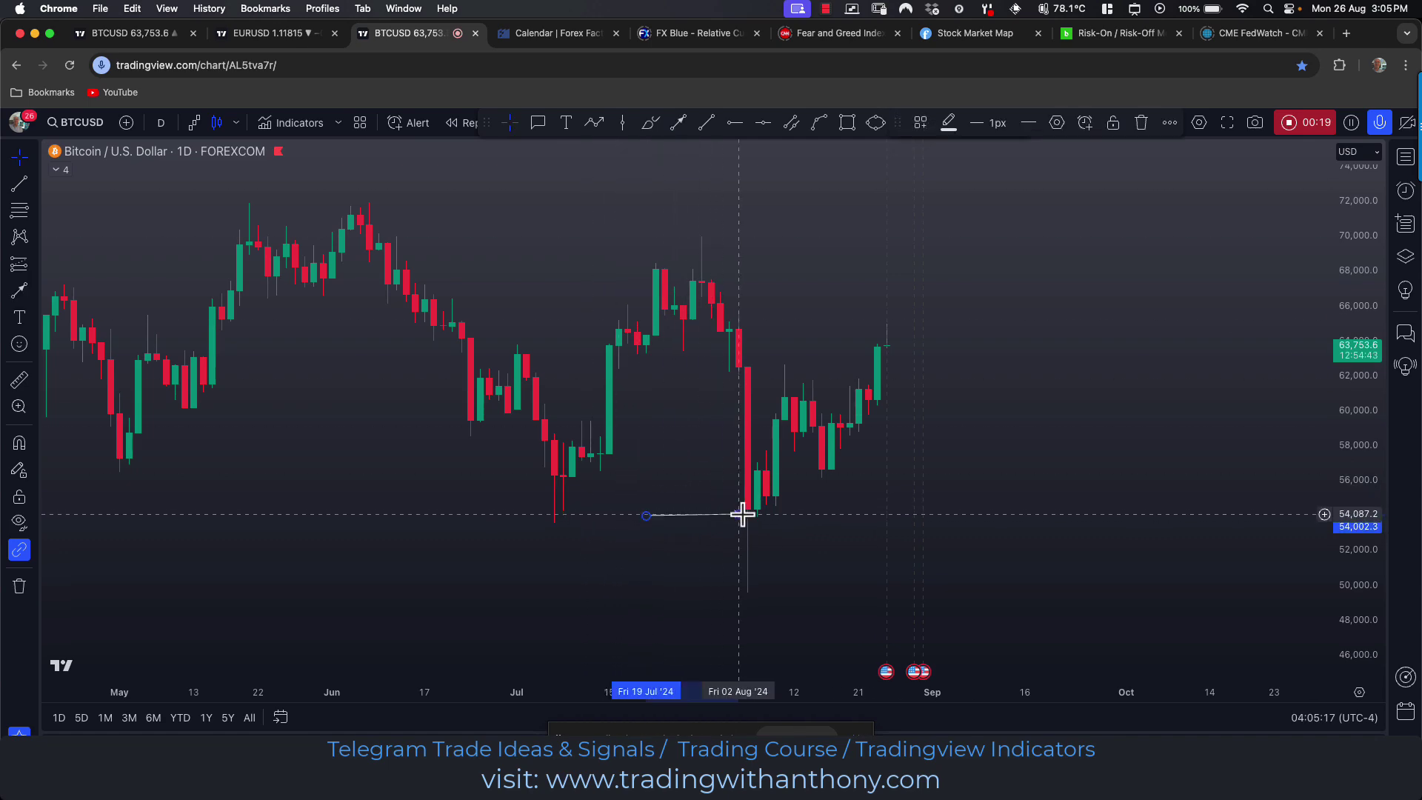
pyautogui.click(743, 513)
pyautogui.click(637, 565)
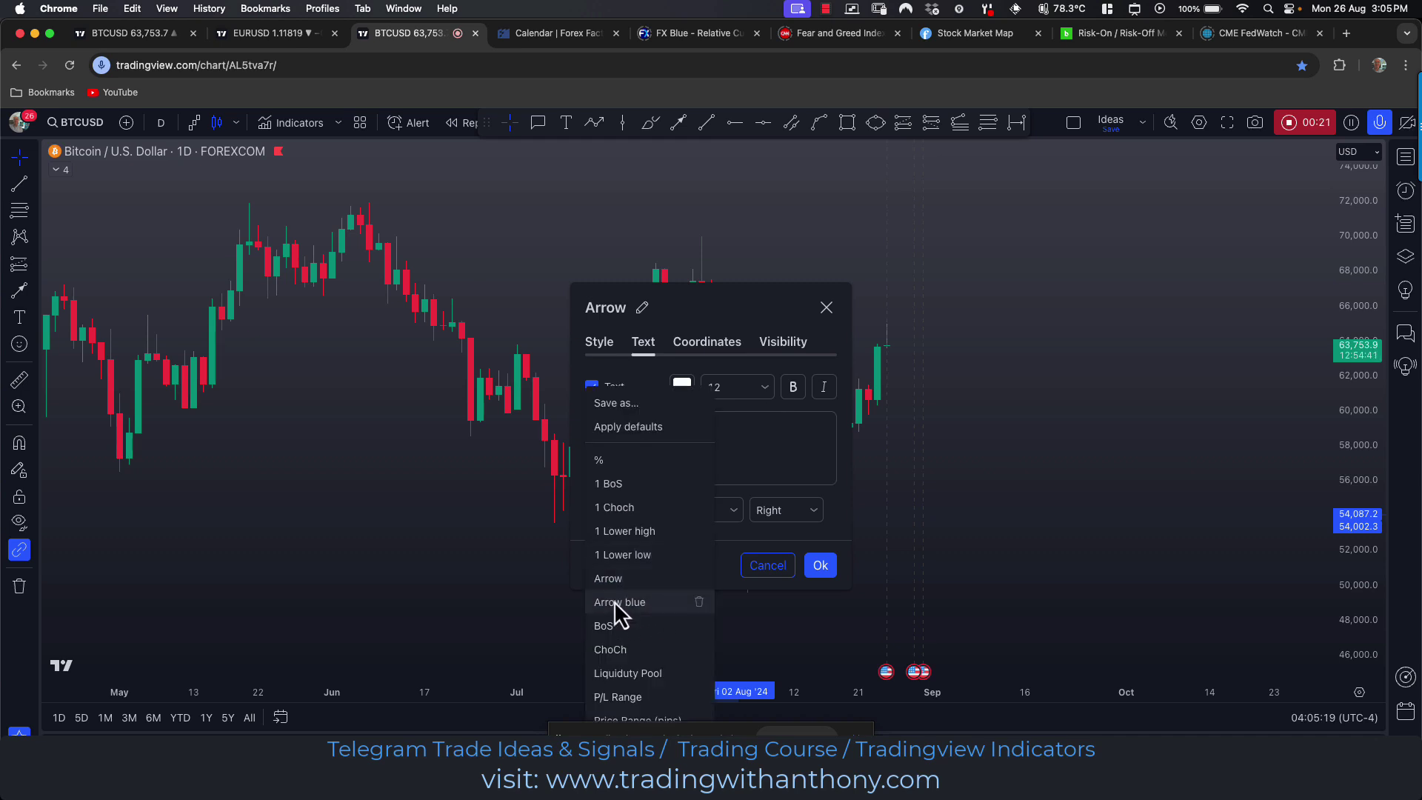
pyautogui.click(604, 626)
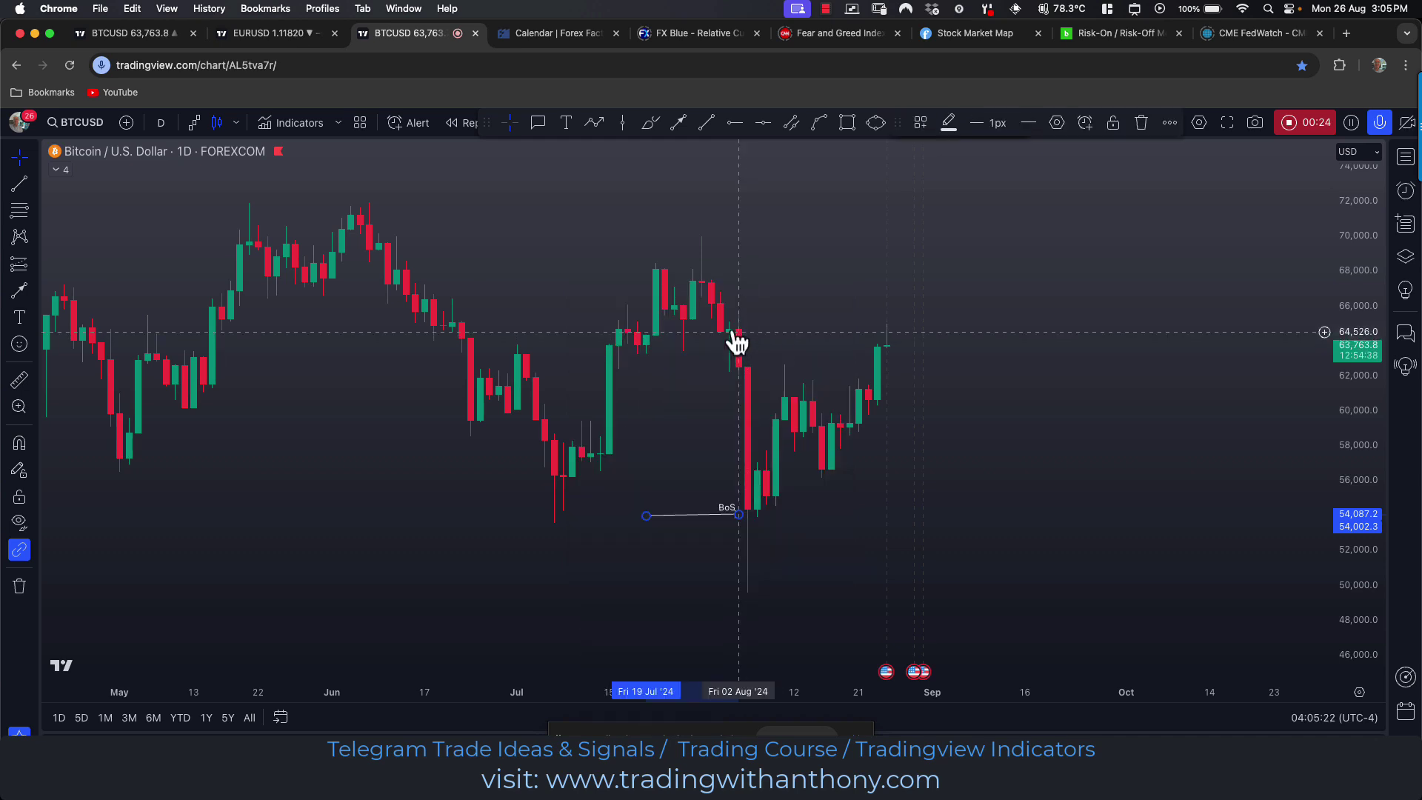
# Draw a rectangle from about 65,200 to 68,100, starting at 26 Jul and extending to early September
pyautogui.click(847, 124)
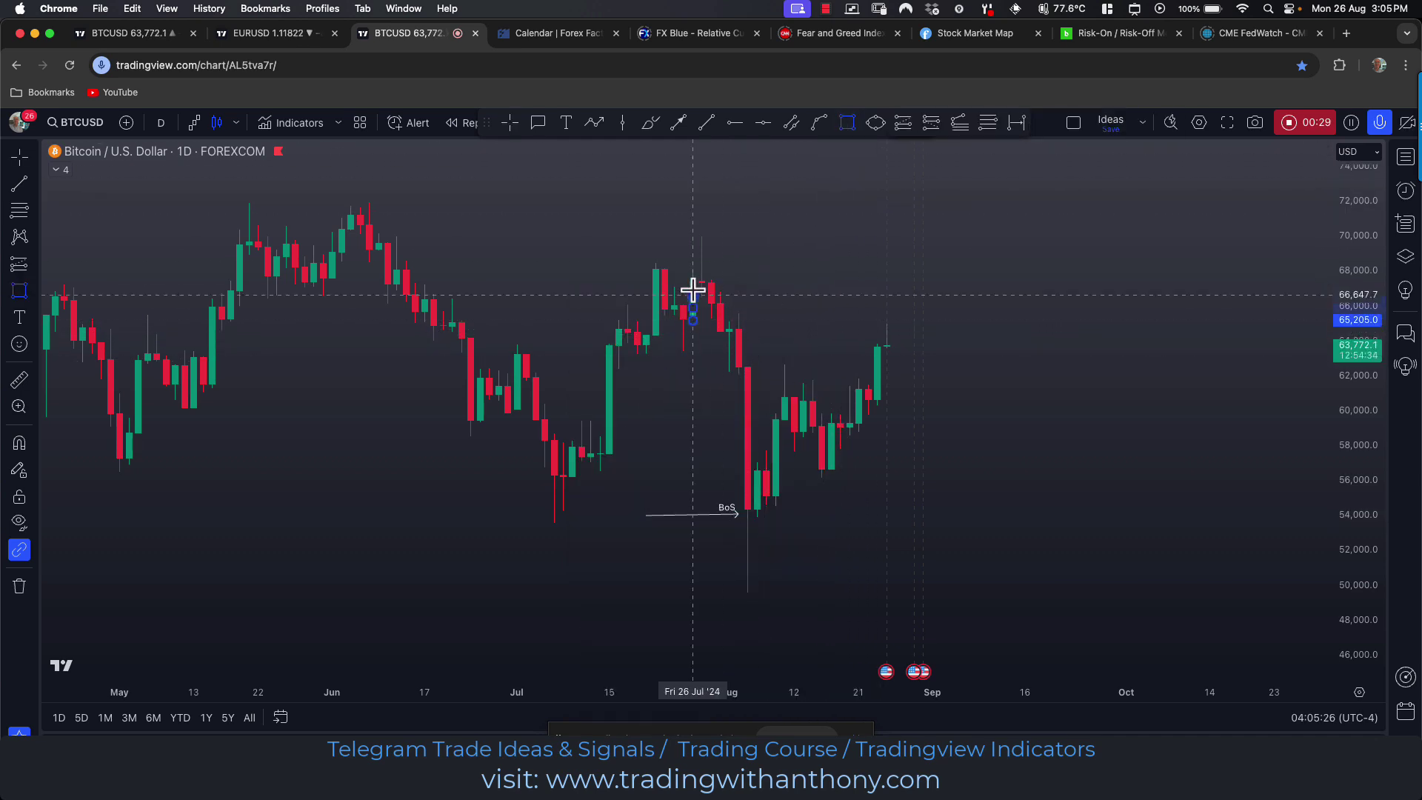
pyautogui.moveTo(690, 272); pyautogui.dragTo(941, 267)
pyautogui.click(1026, 381)
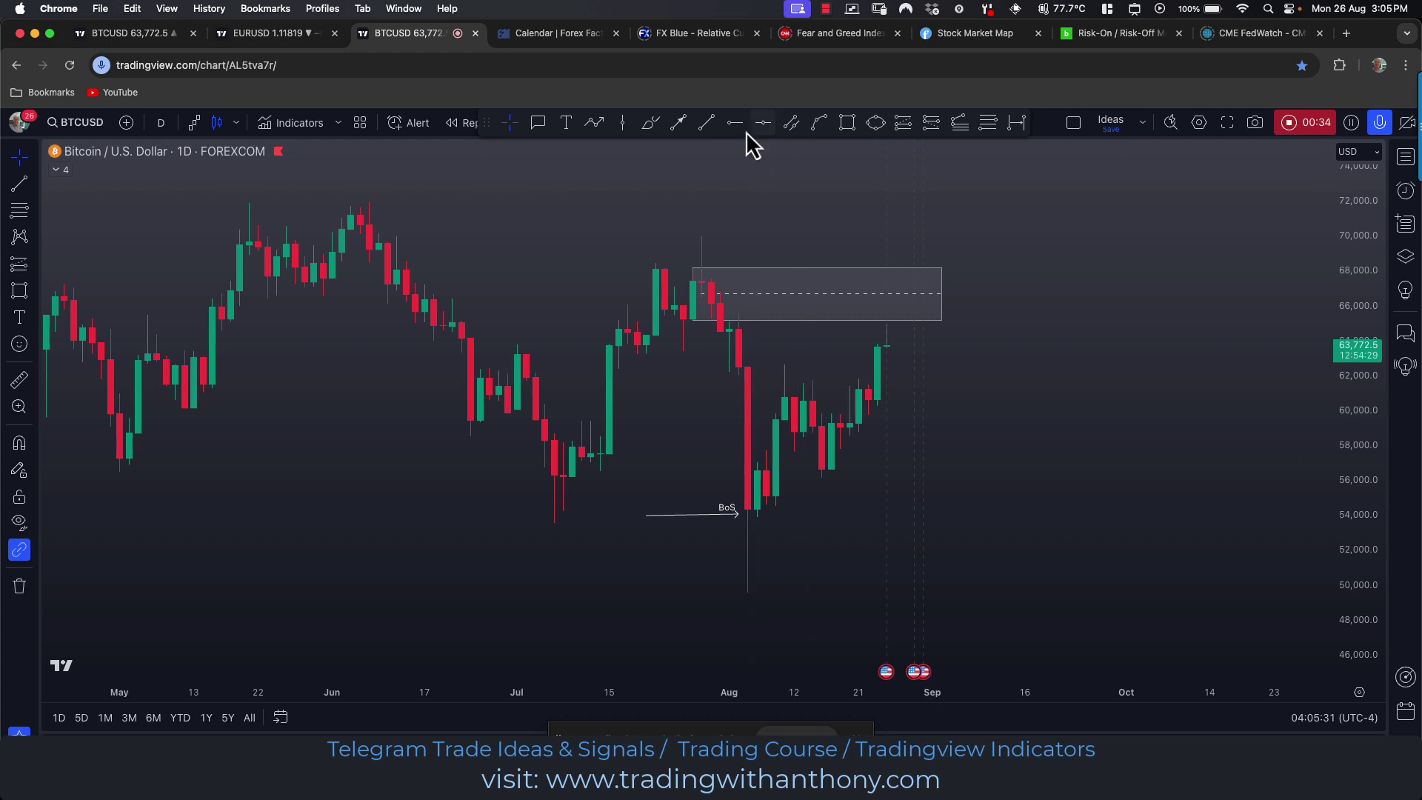
# Draw a horizontal trend line at 64,823.1 just below the rectangle, from 1 Aug to 3 Sep
pyautogui.click(705, 124)
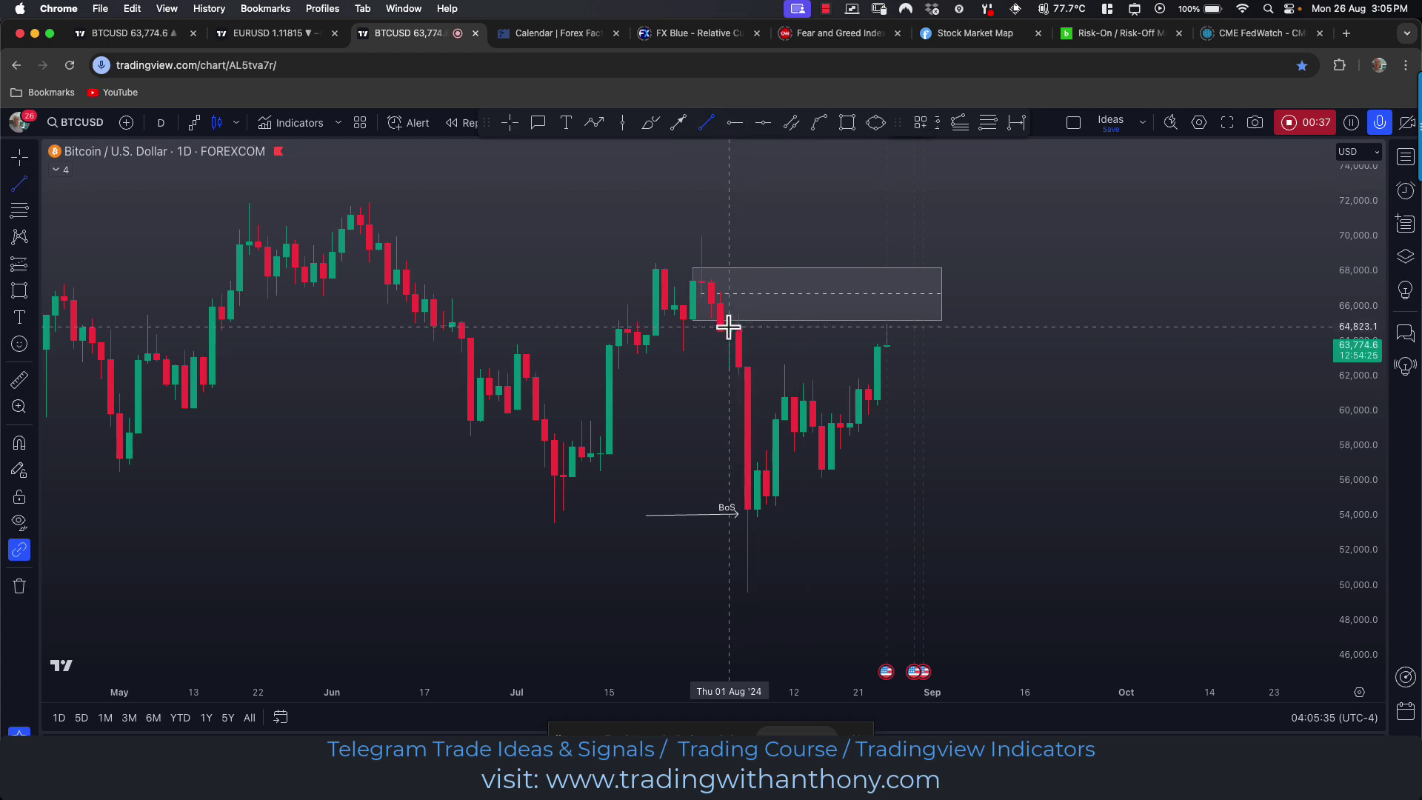
pyautogui.click(731, 326)
pyautogui.click(942, 326)
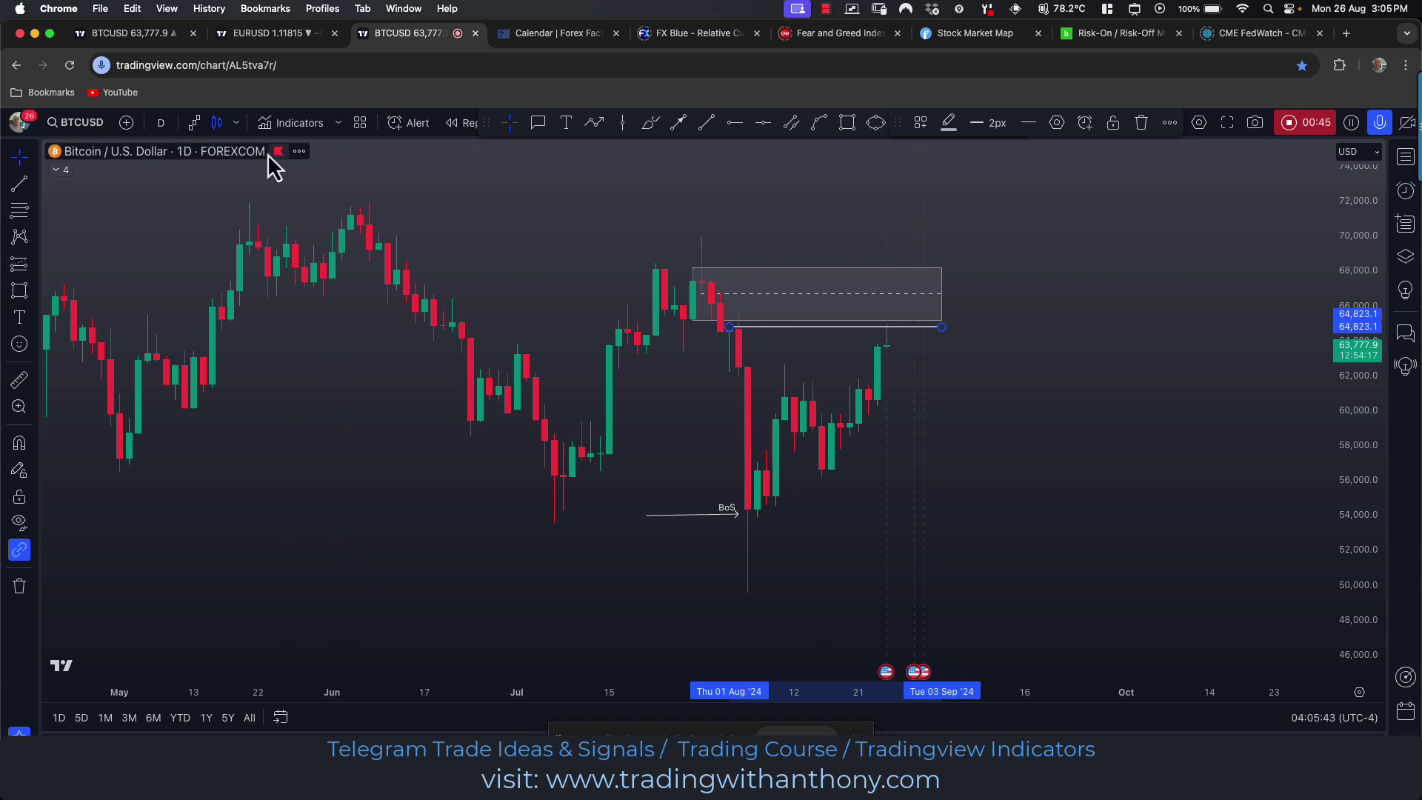
# Switch the chart to the 4-hour interval and examine the August price action beneath the rectangle and trend line
pyautogui.click(162, 122)
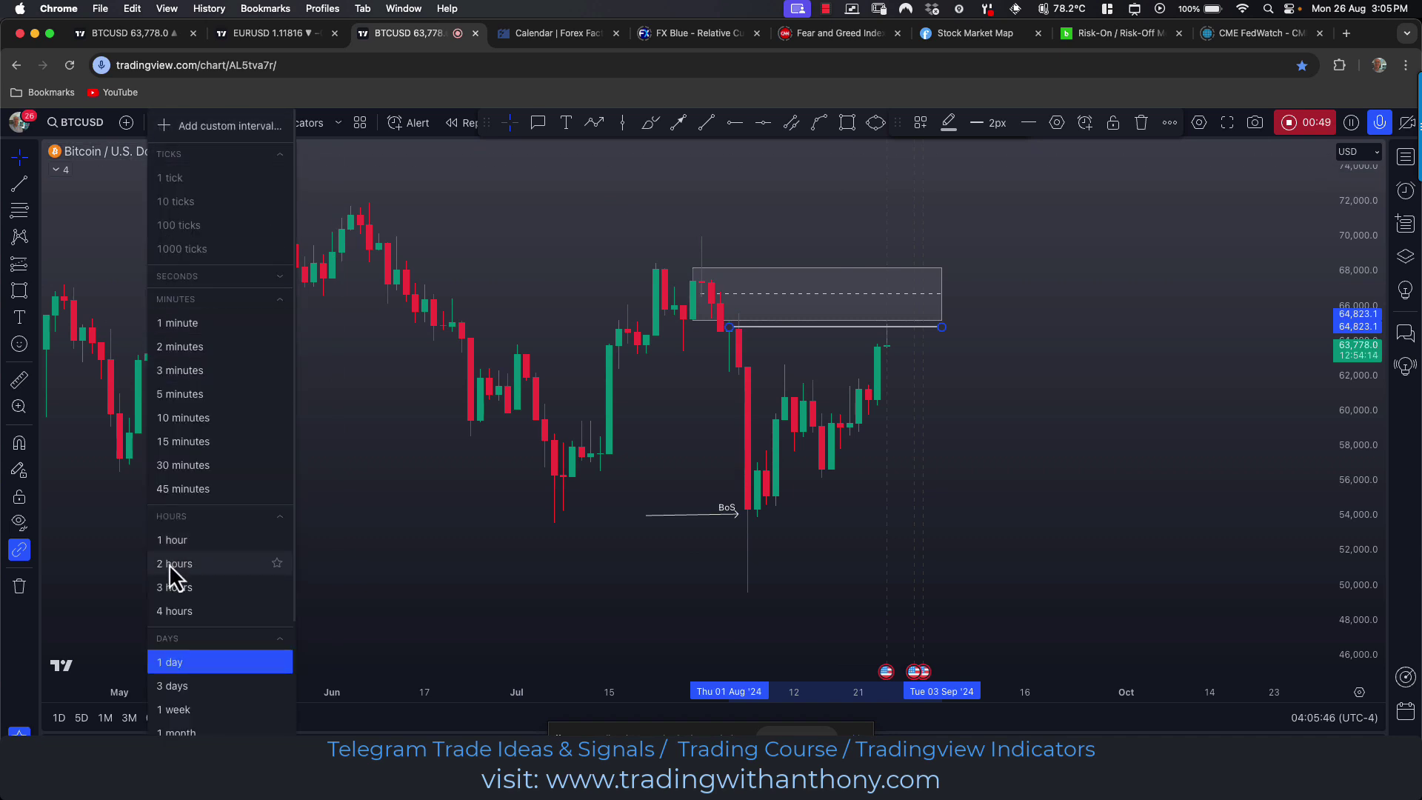
pyautogui.click(178, 610)
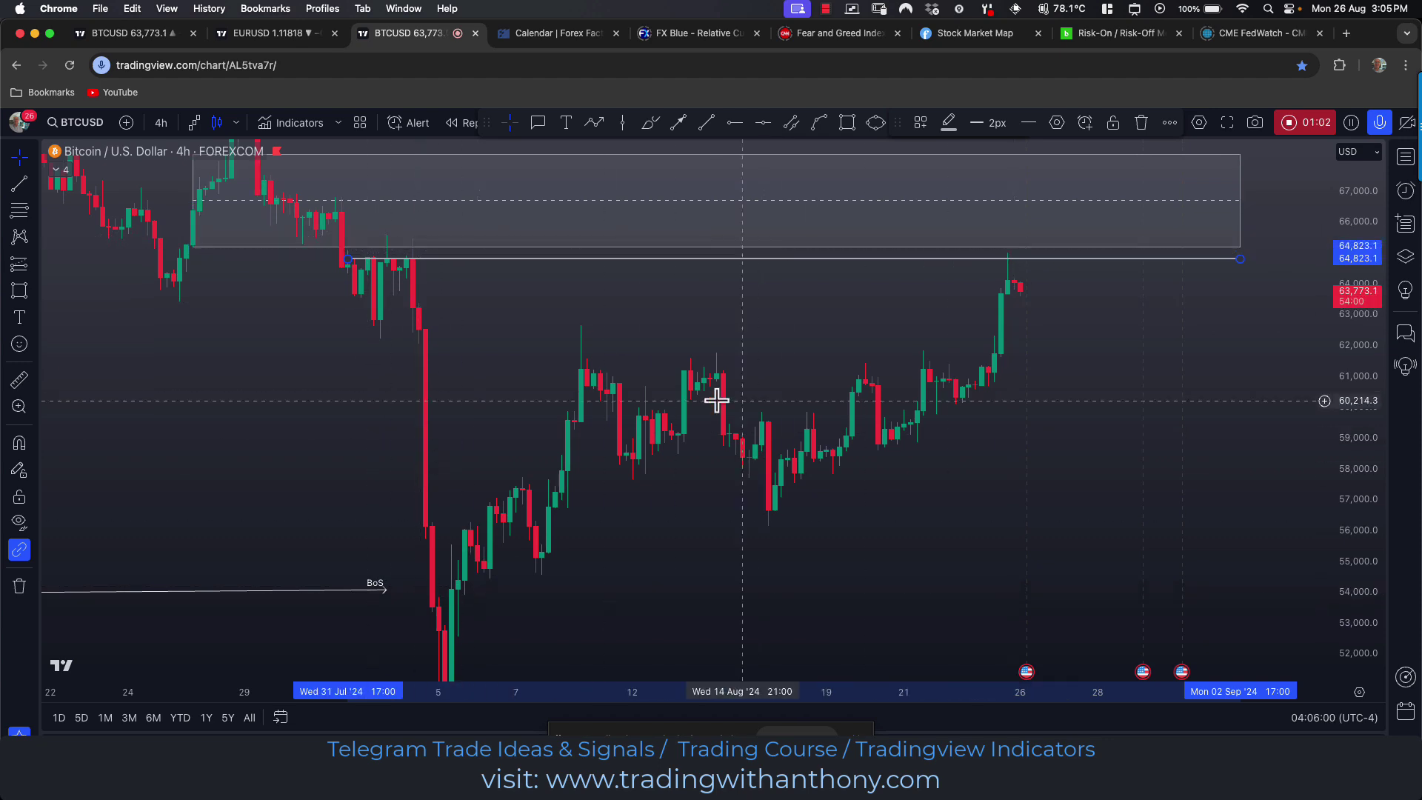
pyautogui.scroll(2, 1117, 387)
pyautogui.scroll(-3, 1117, 388)
pyautogui.moveTo(1152, 357); pyautogui.dragTo(1133, 469)
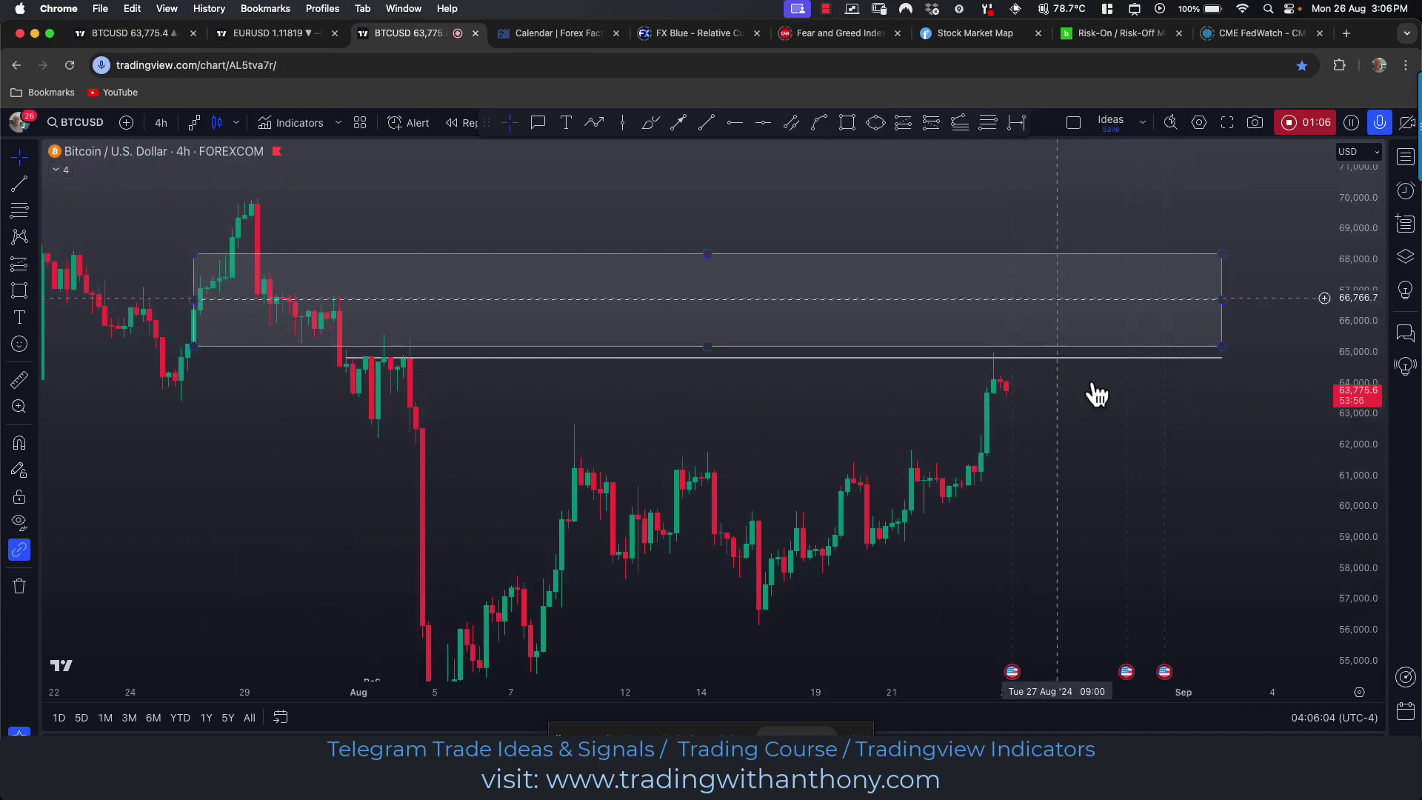
pyautogui.scroll(2, 1165, 485)
pyautogui.scroll(-1, 1167, 489)
pyautogui.scroll(2, 1171, 492)
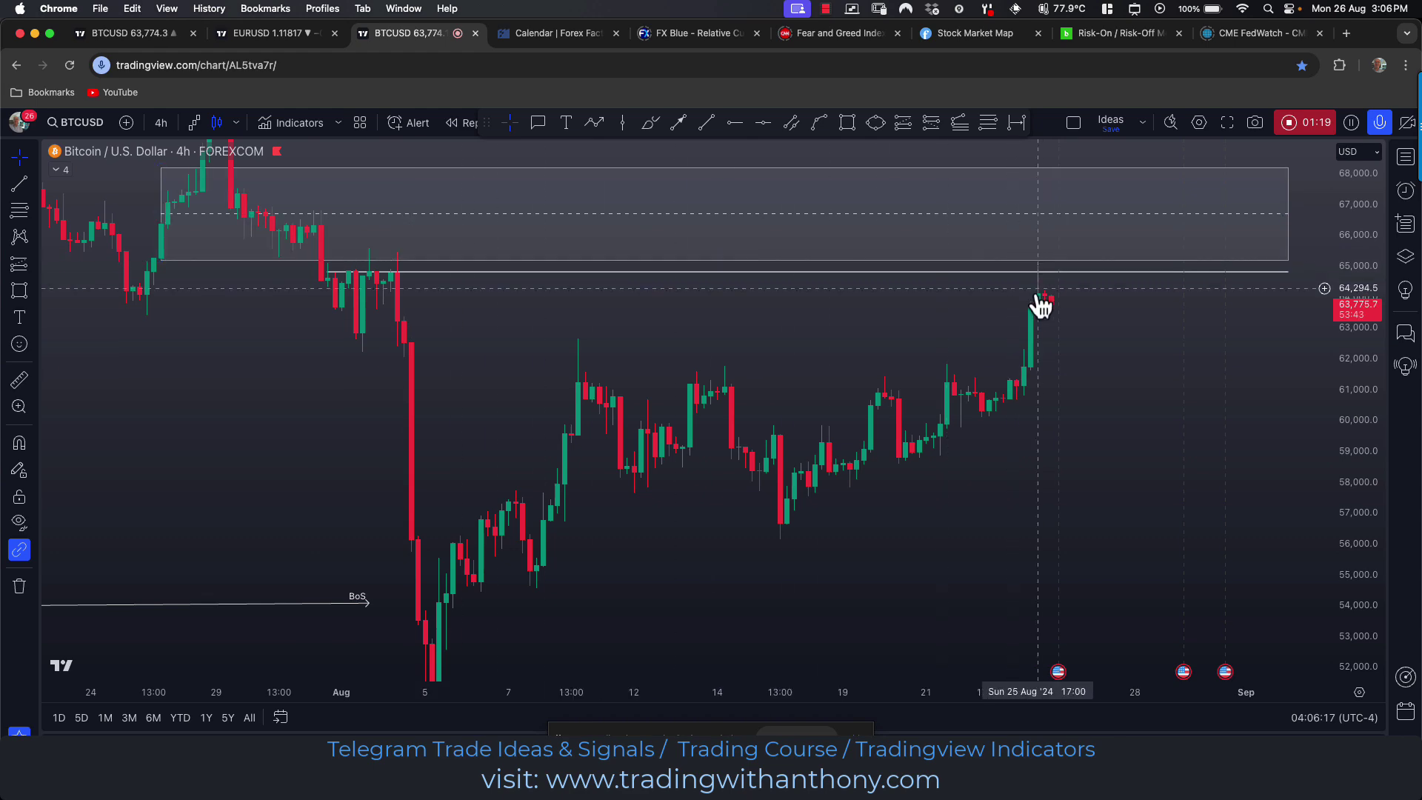
pyautogui.scroll(5, 1108, 358)
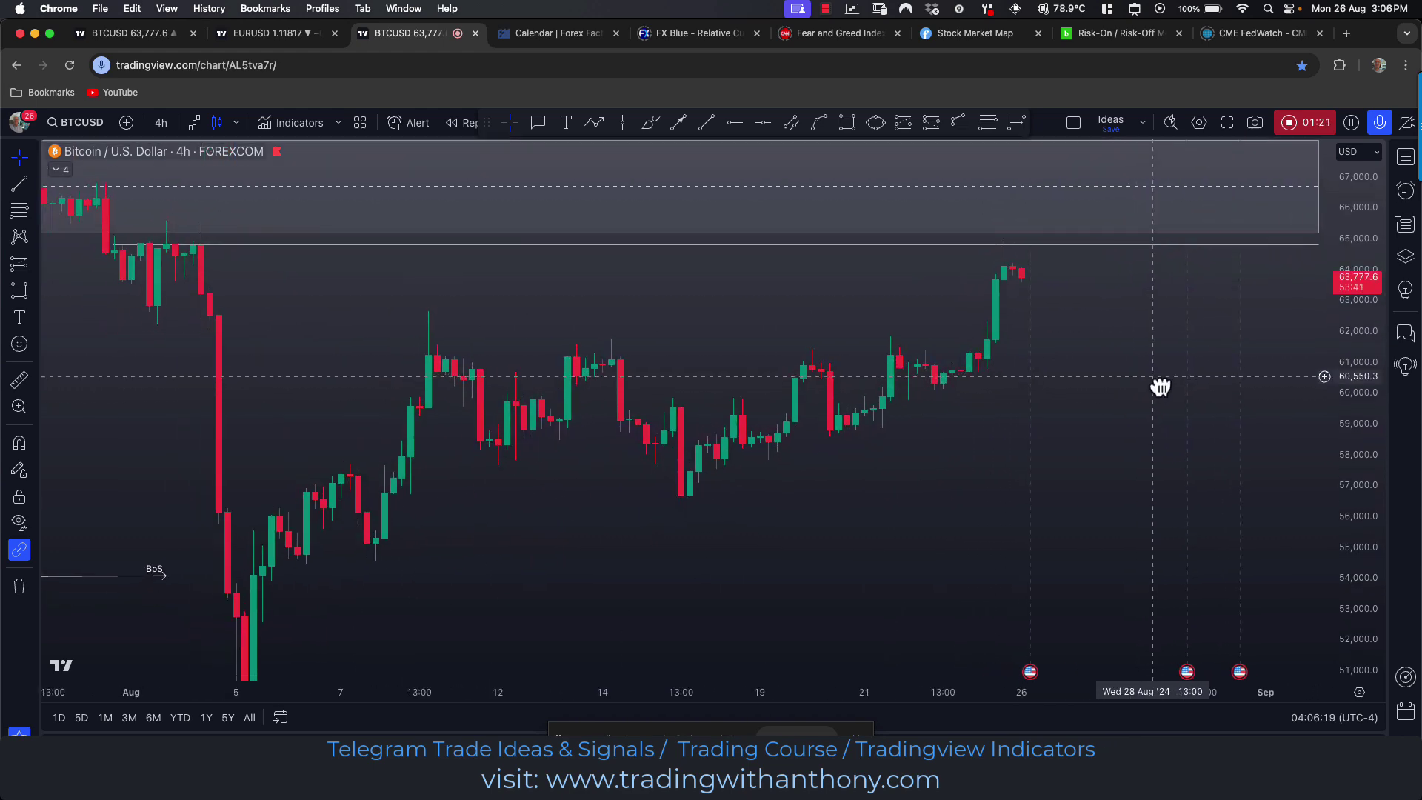
pyautogui.moveTo(1359, 452); pyautogui.dragTo(1359, 382)
pyautogui.moveTo(1247, 381); pyautogui.dragTo(1200, 409)
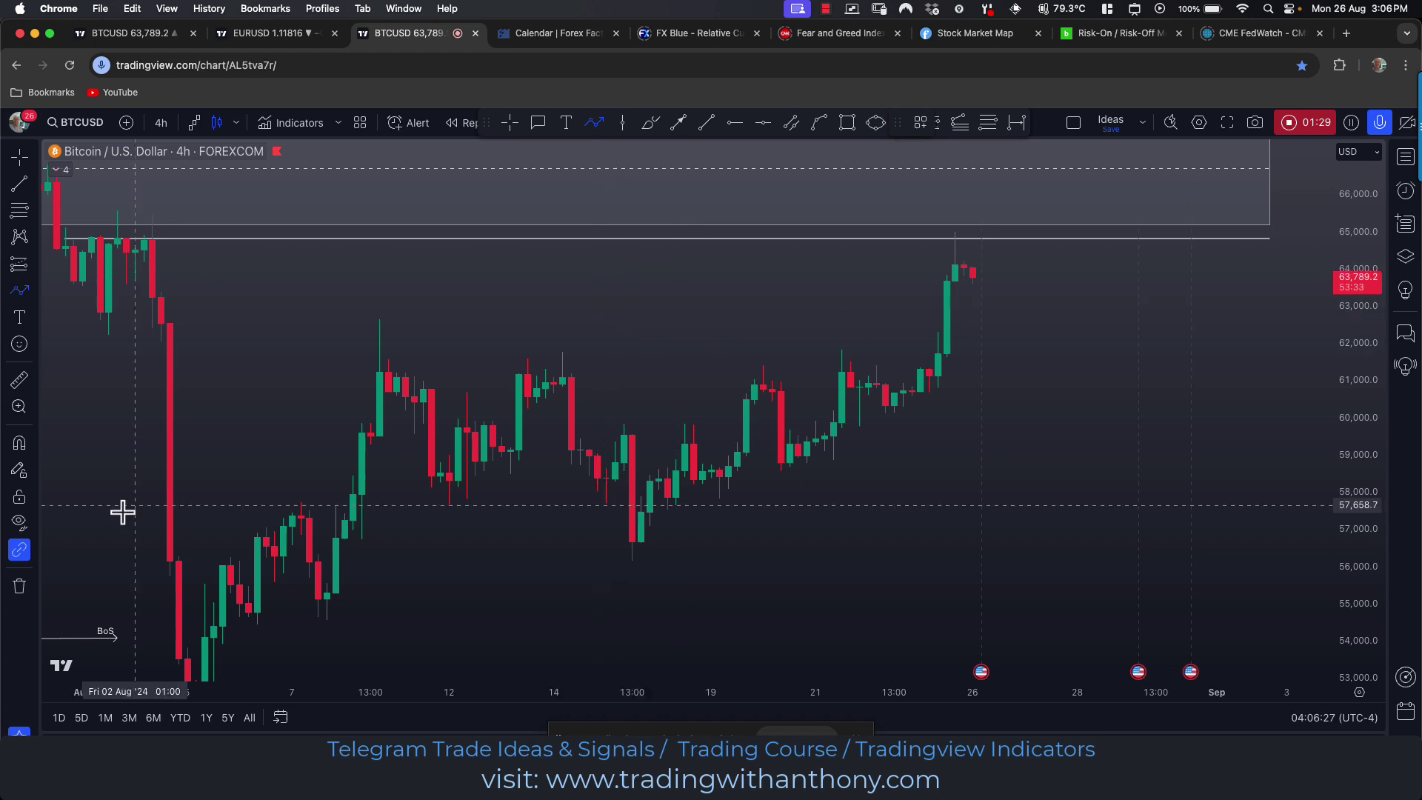
# With Stay in Drawing Mode on, trace a zigzag path along the swings from the mid-August low to the latest peak, ending near 62,100
pyautogui.click(19, 474)
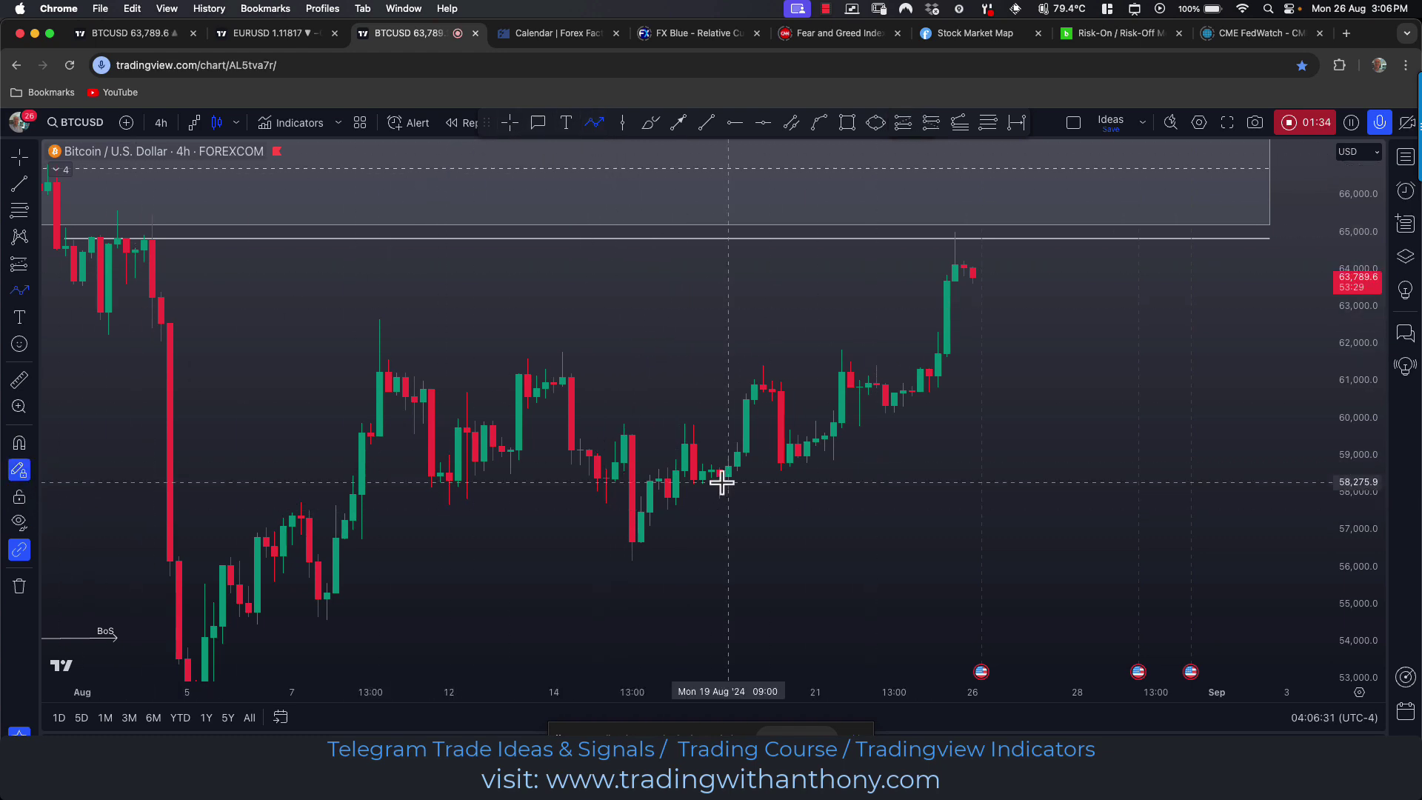
pyautogui.click(623, 561)
pyautogui.click(684, 409)
pyautogui.click(720, 496)
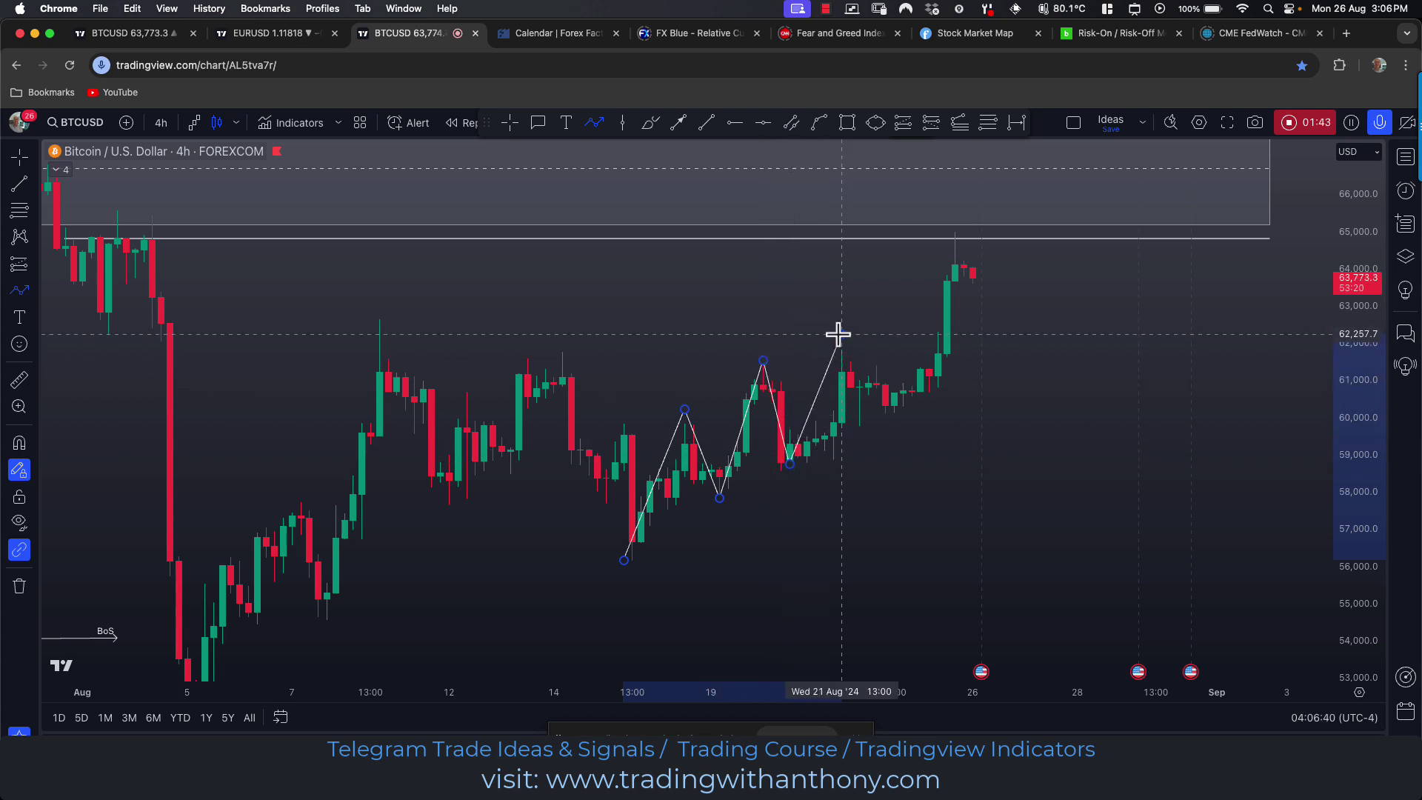
pyautogui.click(877, 425)
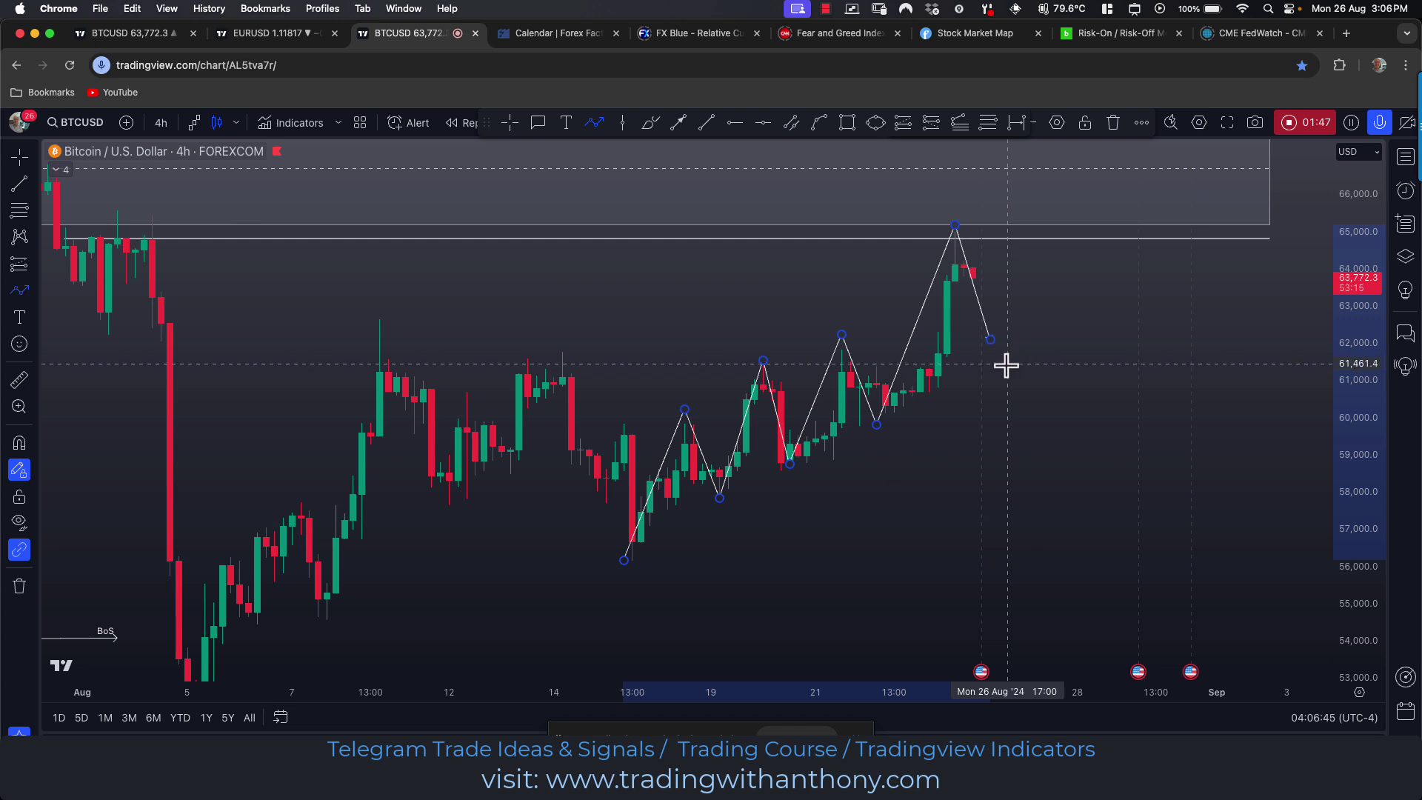
pyautogui.click(509, 122)
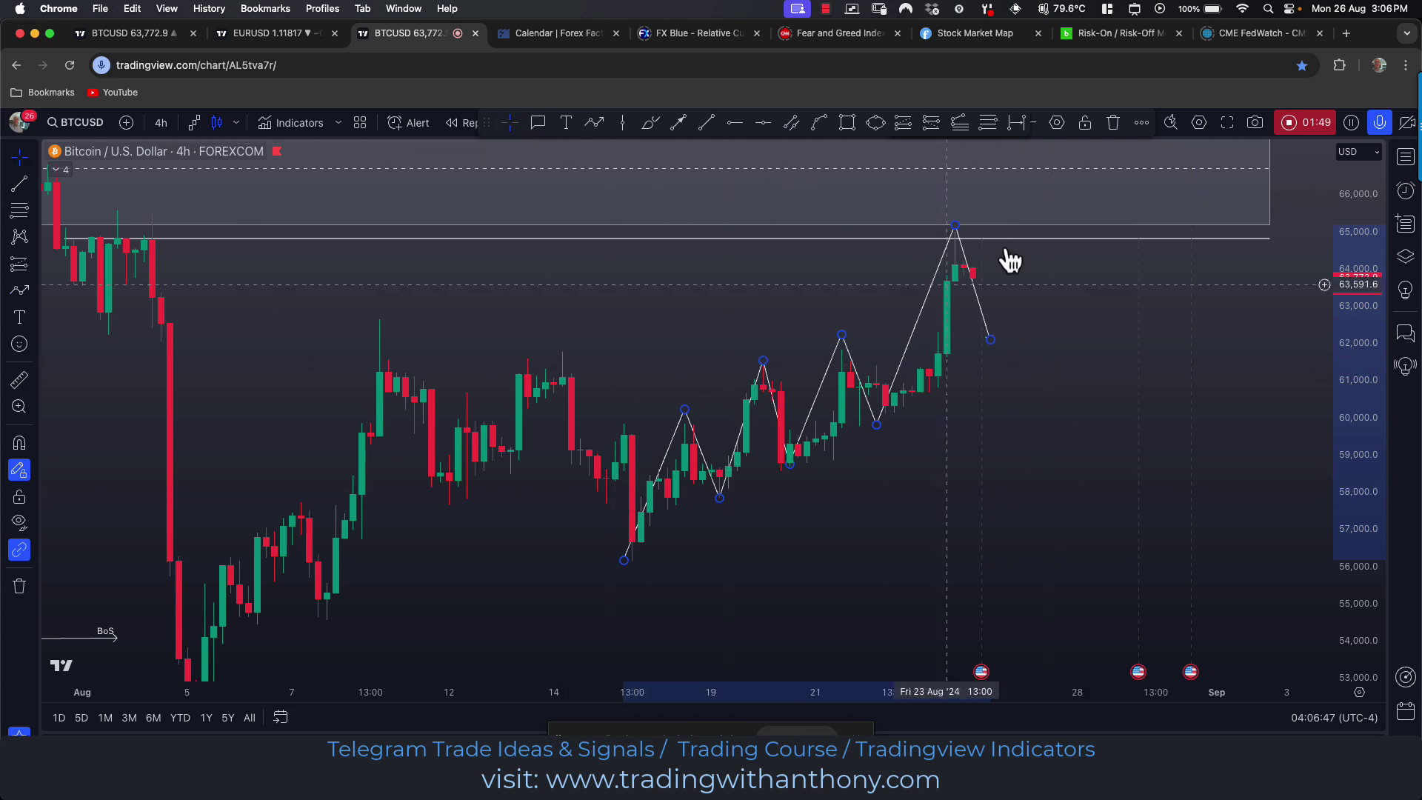
# Draw a rectangle from 62,326.5 to about 63,600 across the latest sharp rise, extending to 28 Aug, and turn off Stay in Drawing Mode
pyautogui.moveTo(1140, 335); pyautogui.dragTo(1025, 380)
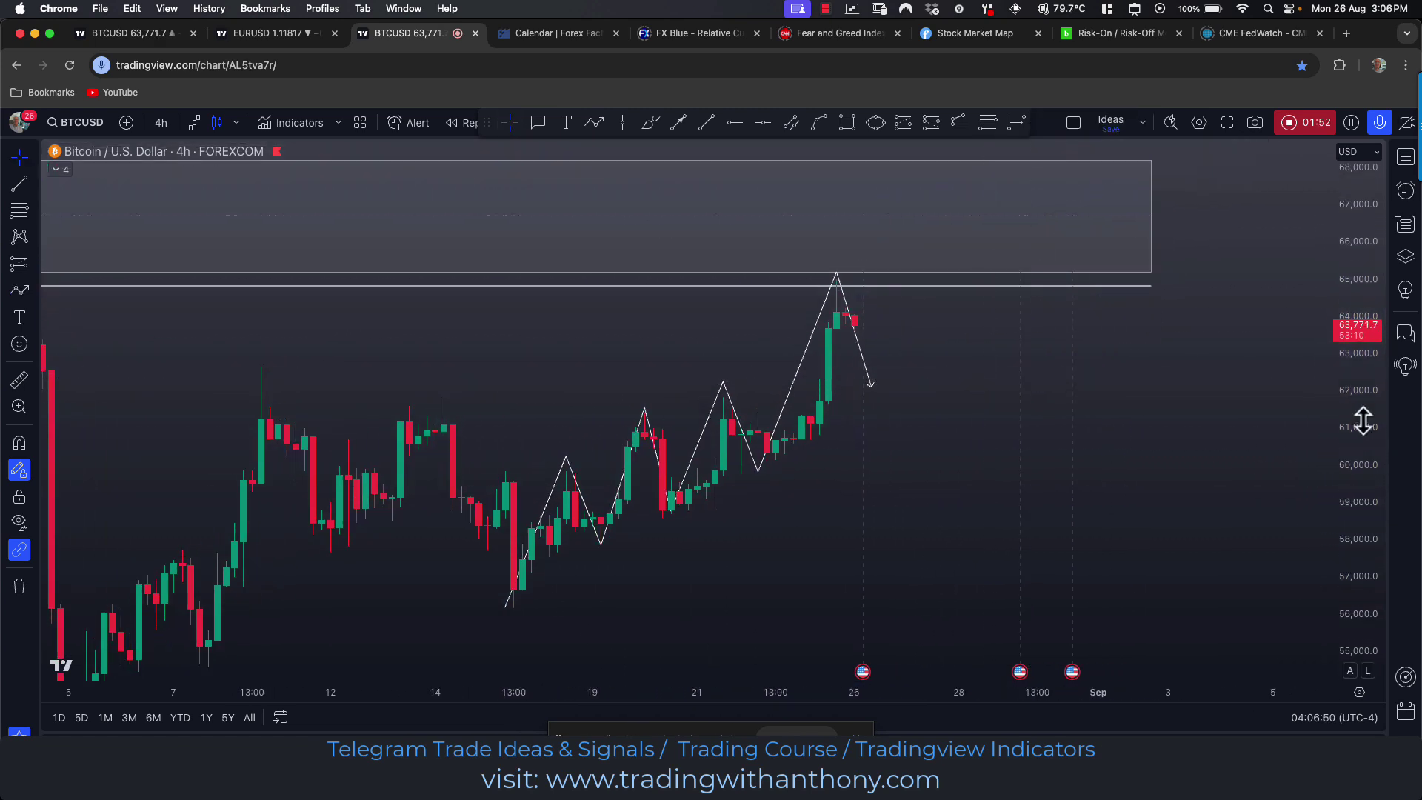
pyautogui.moveTo(1364, 420); pyautogui.dragTo(1361, 315)
pyautogui.scroll(2, 1295, 340)
pyautogui.moveTo(982, 388); pyautogui.dragTo(1026, 411)
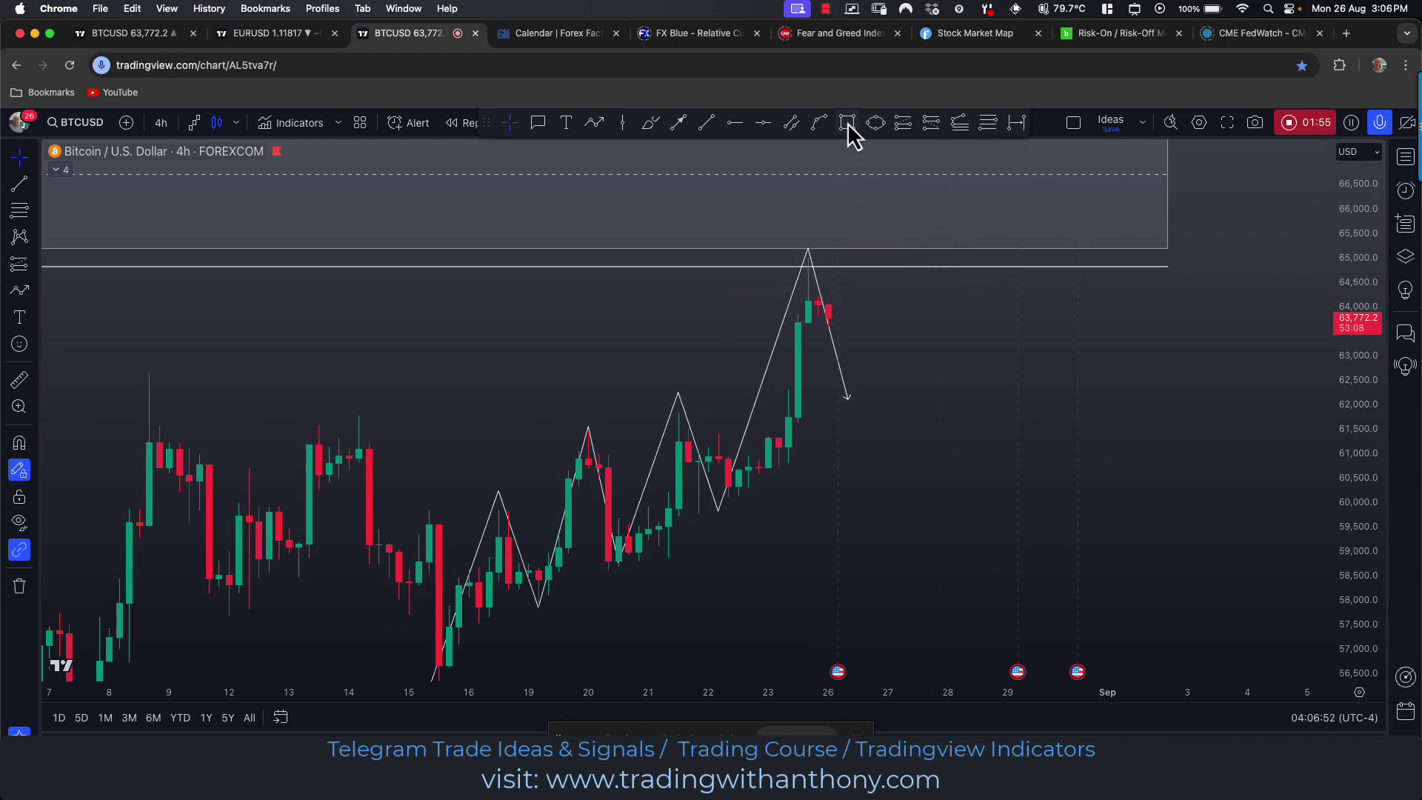
pyautogui.click(848, 123)
pyautogui.click(783, 388)
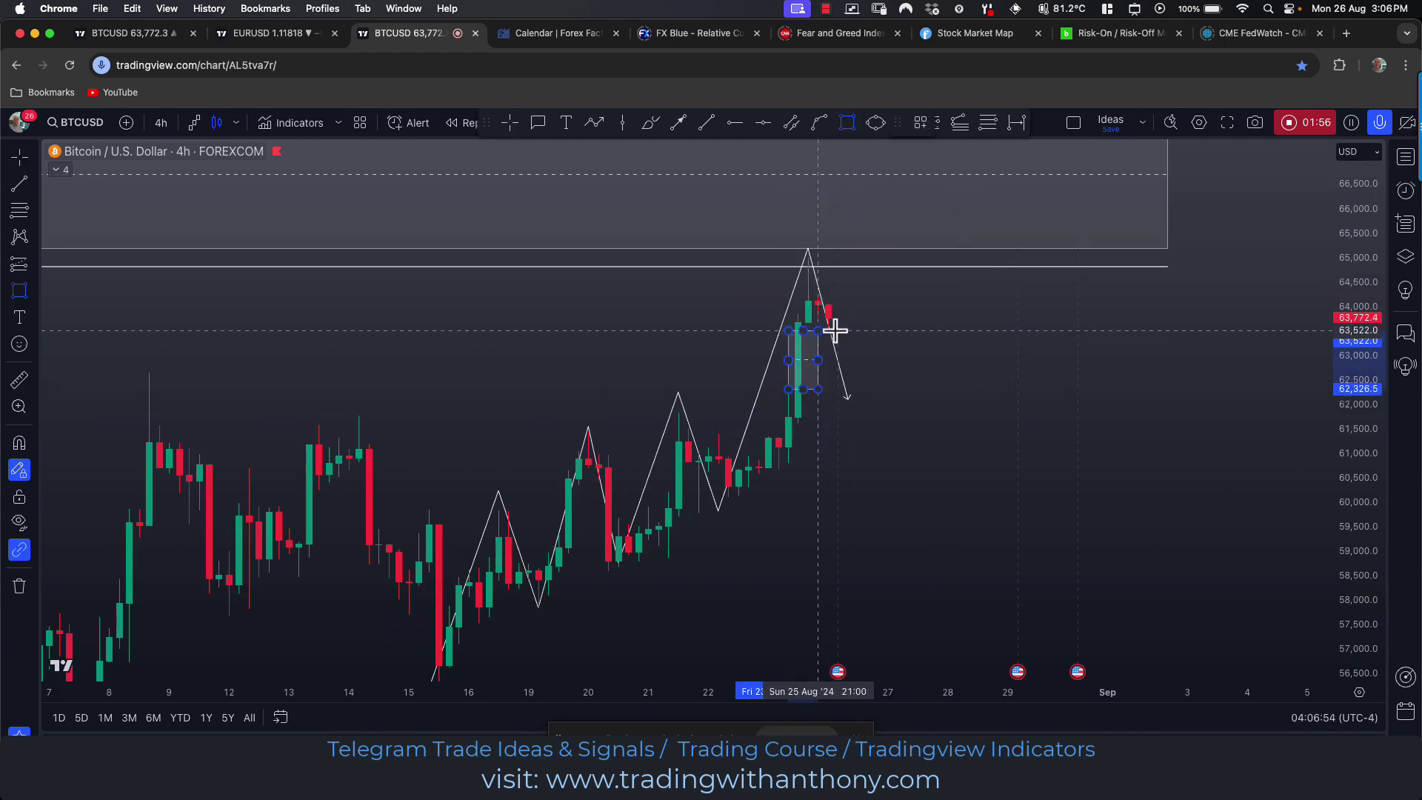
pyautogui.click(969, 326)
pyautogui.click(968, 357)
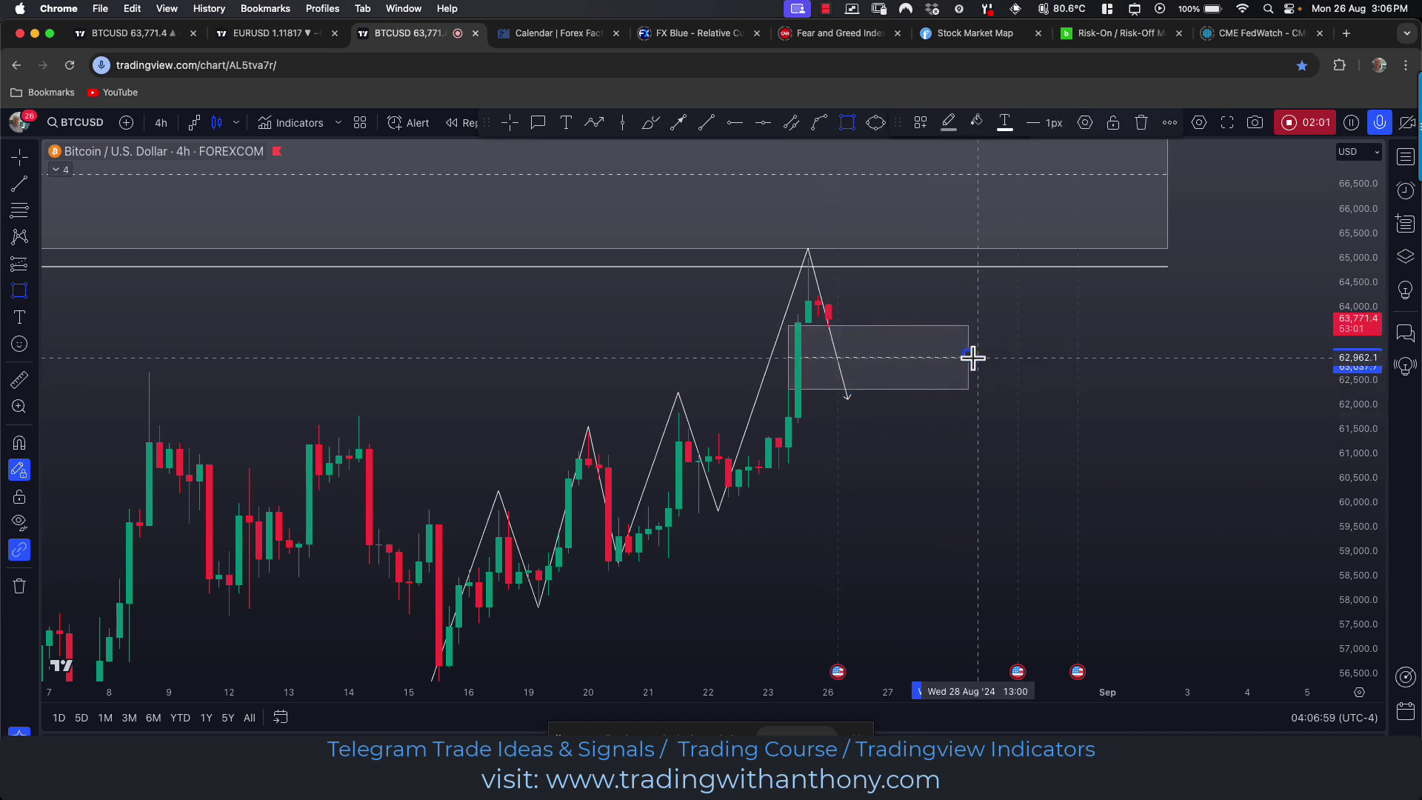
pyautogui.click(19, 470)
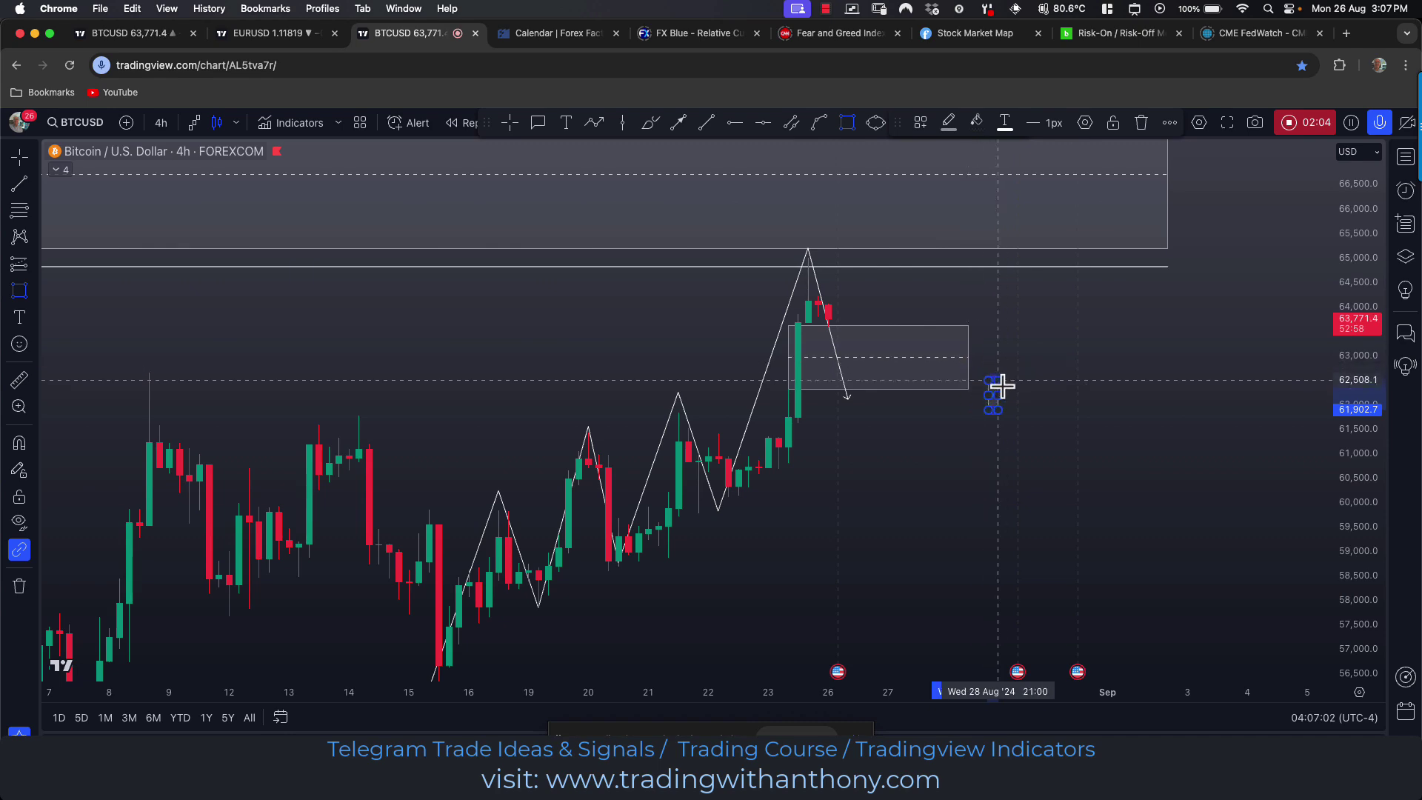
pyautogui.press('Escape')
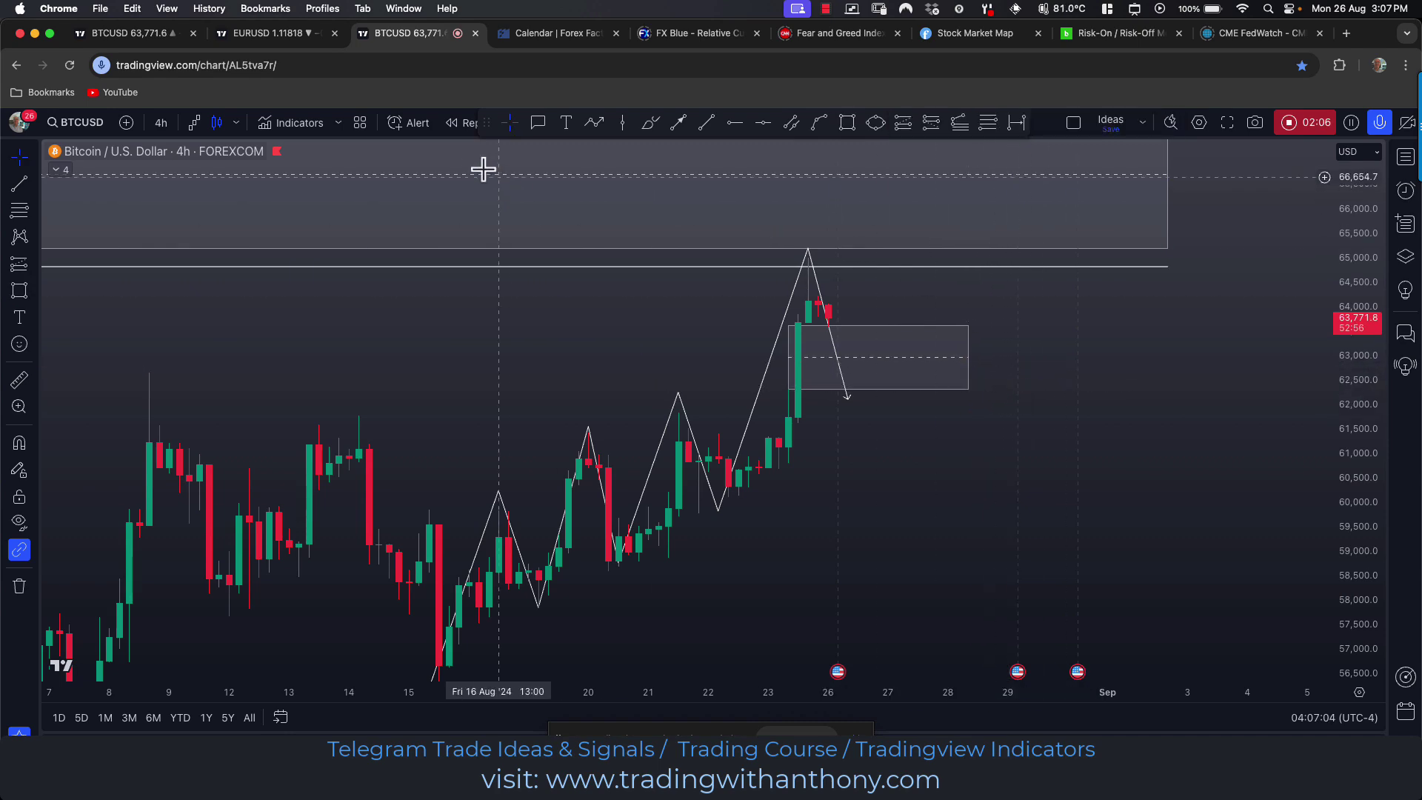
# Try to apply the 1 Imbalance template to the new rectangle
pyautogui.doubleClick(969, 357)
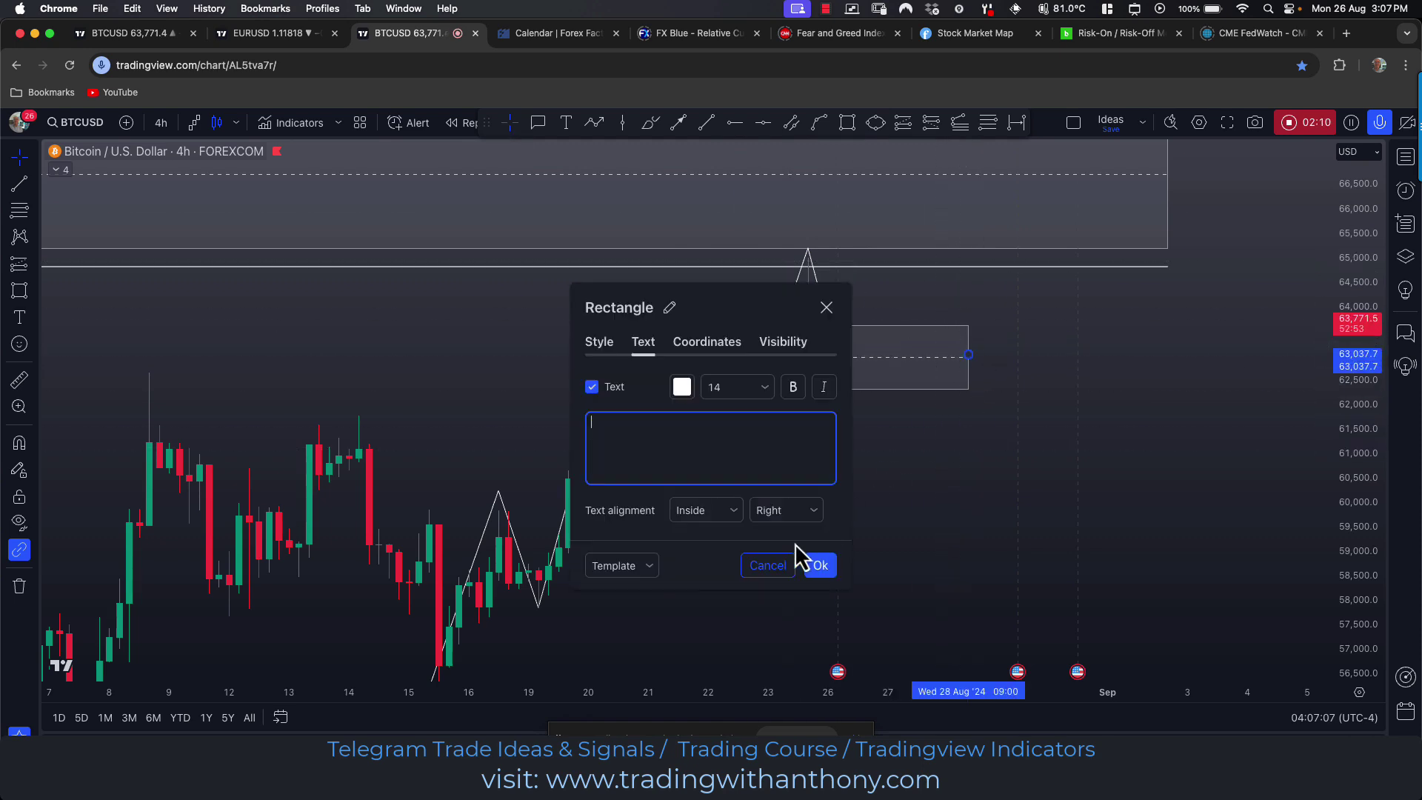
pyautogui.click(650, 566)
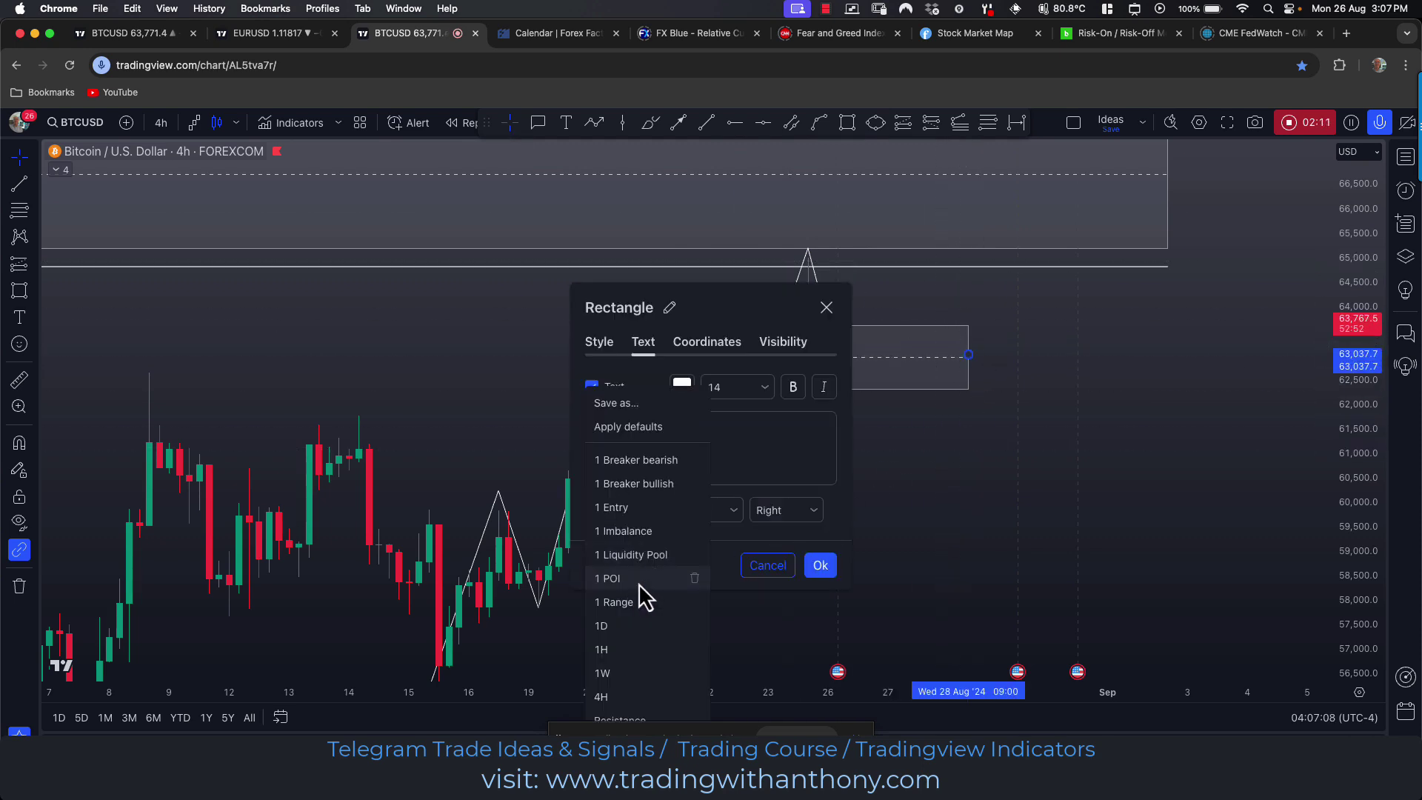
pyautogui.click(614, 531)
pyautogui.click(820, 567)
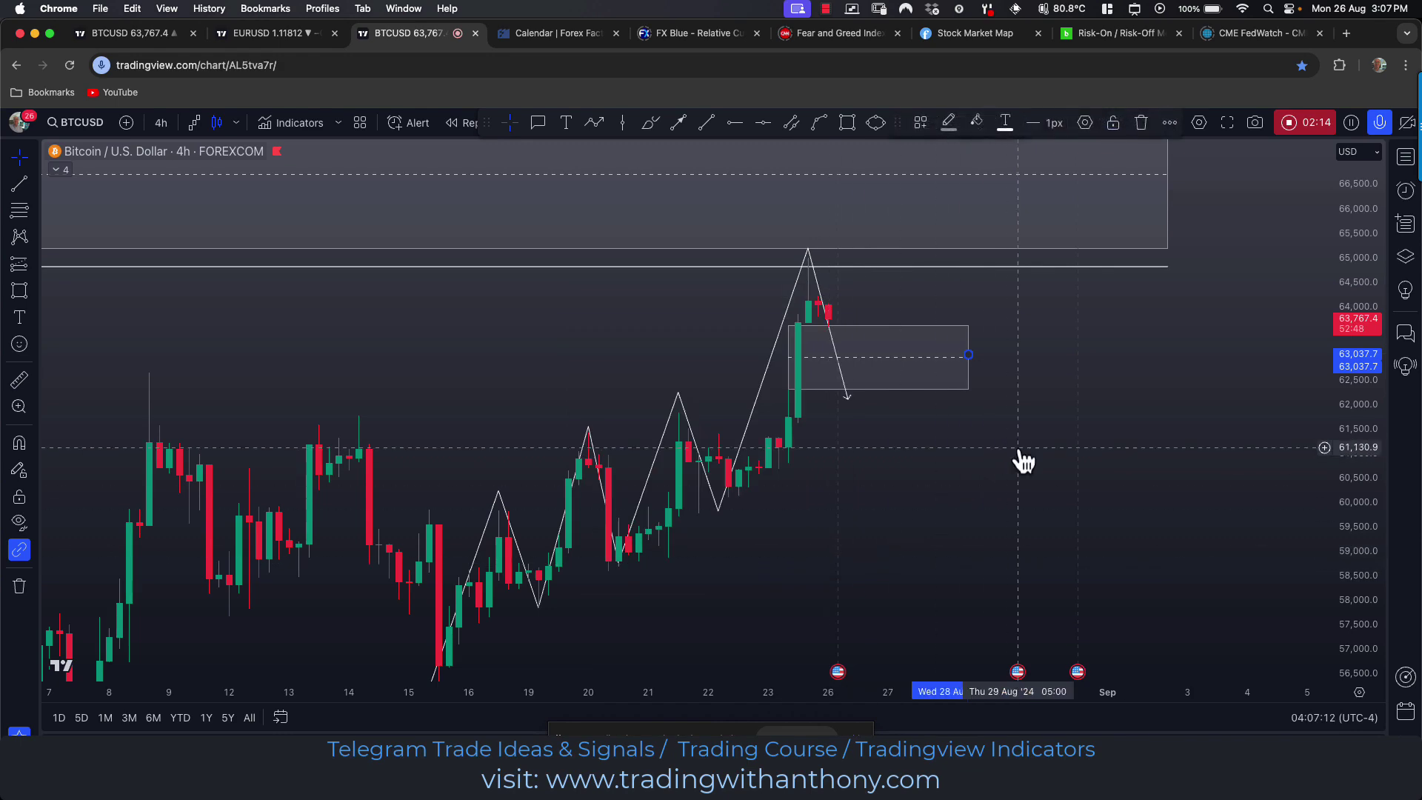
# Raise the zigzag path's arrow end to about 62,600 and move its last swing low to about 60,100 on 22 Aug
pyautogui.moveTo(848, 398); pyautogui.dragTo(847, 375)
pyautogui.click(944, 460)
pyautogui.moveTo(1022, 466); pyautogui.dragTo(1017, 486)
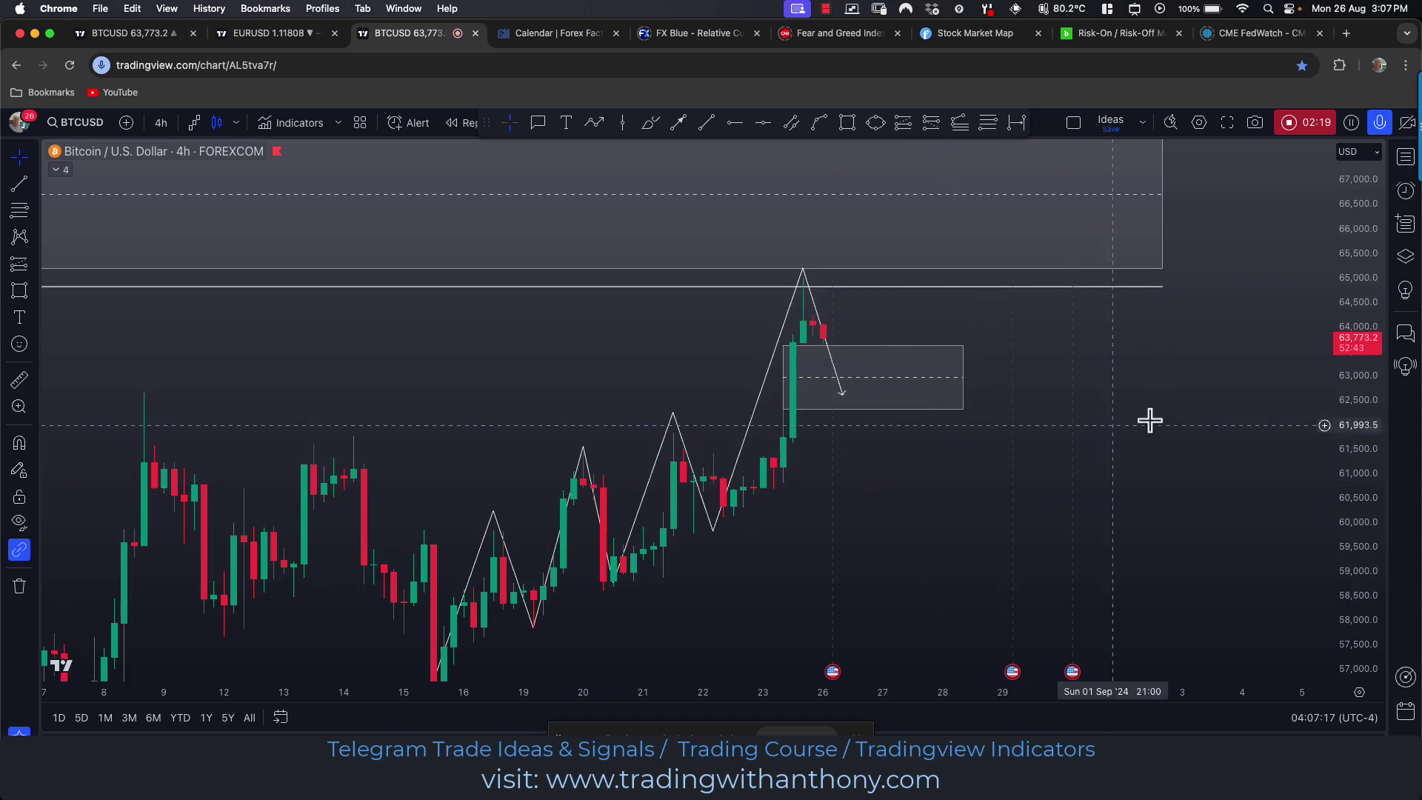
pyautogui.moveTo(1120, 414); pyautogui.dragTo(1124, 432)
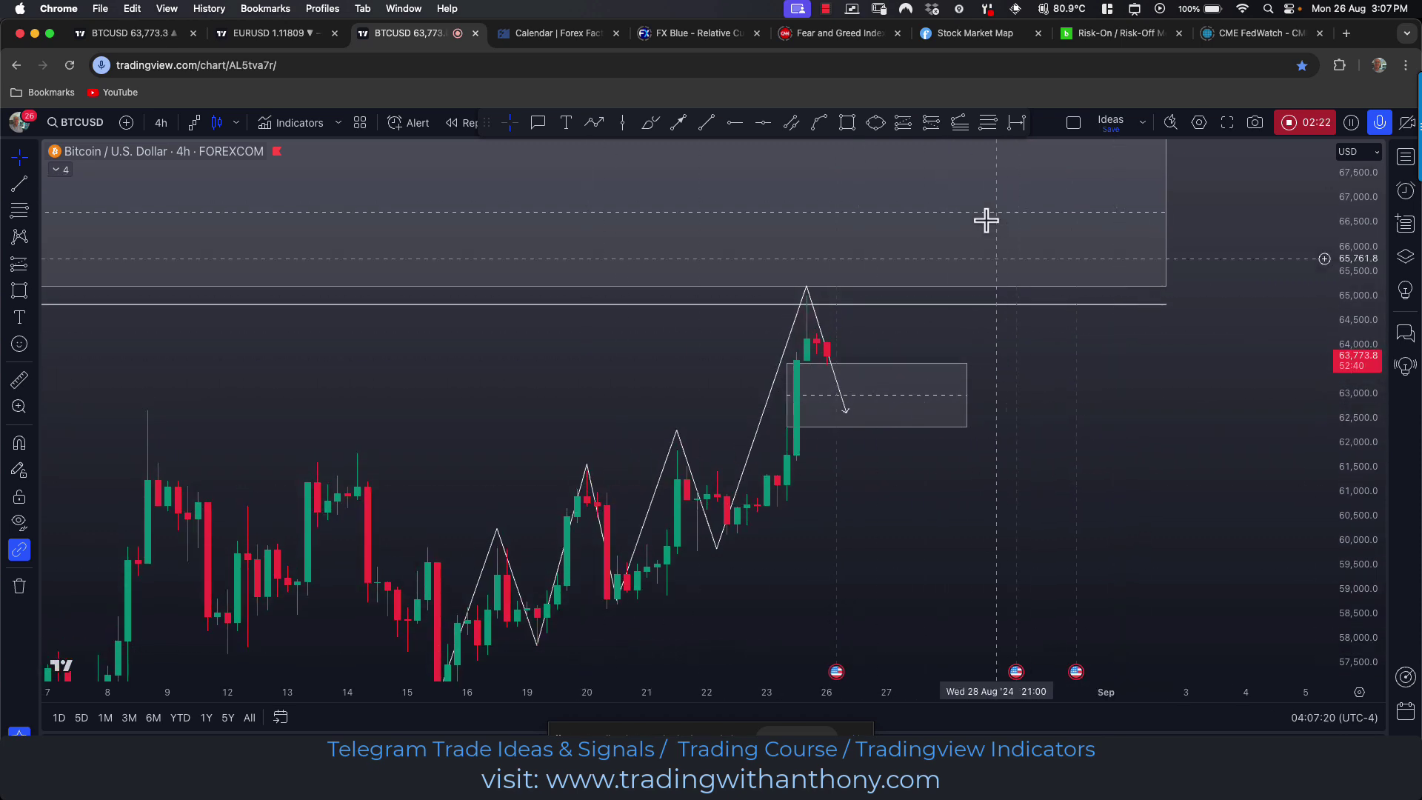
pyautogui.click(720, 548)
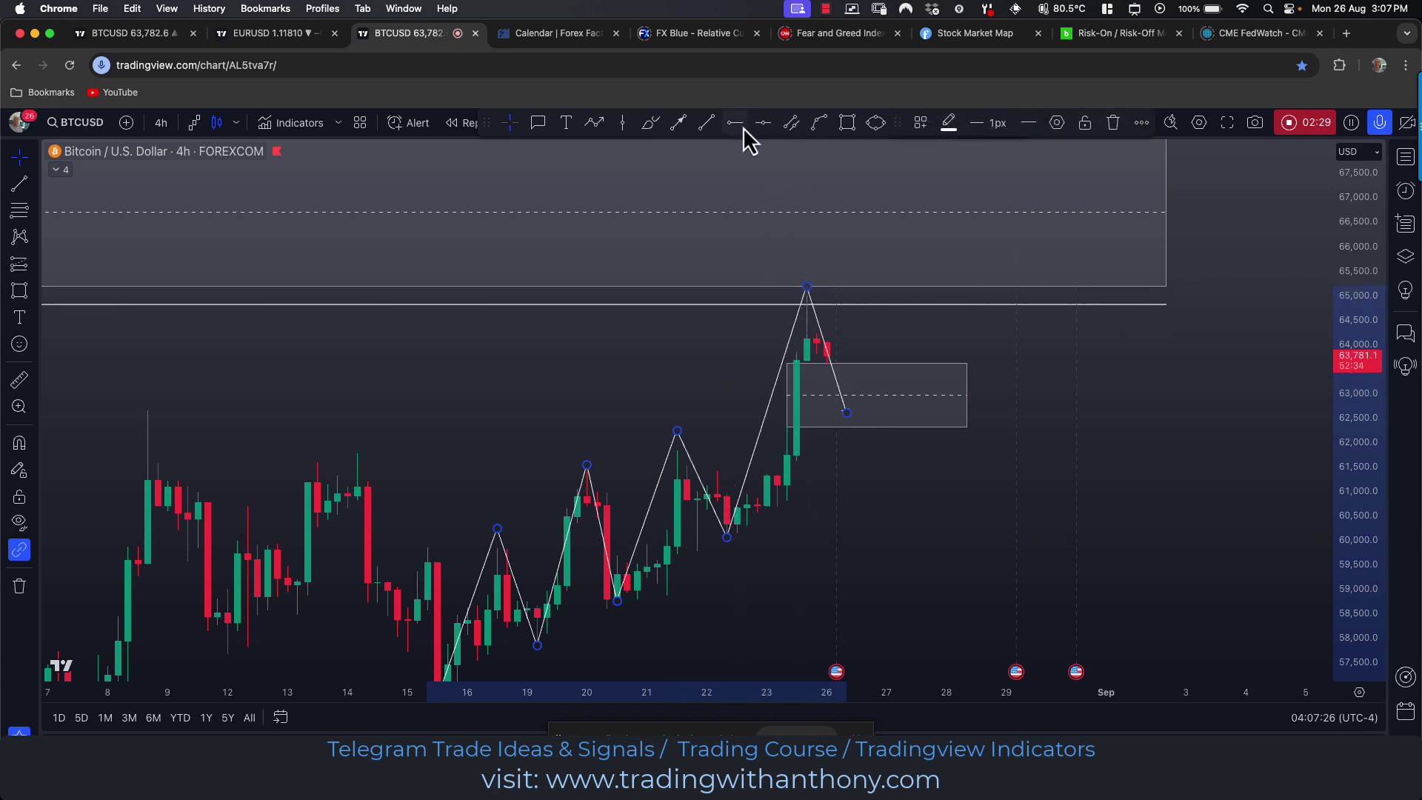
# Draw a horizontal trend line at 60,132.1 from the path's last swing low on 22 Aug to 25 Aug
pyautogui.click(708, 123)
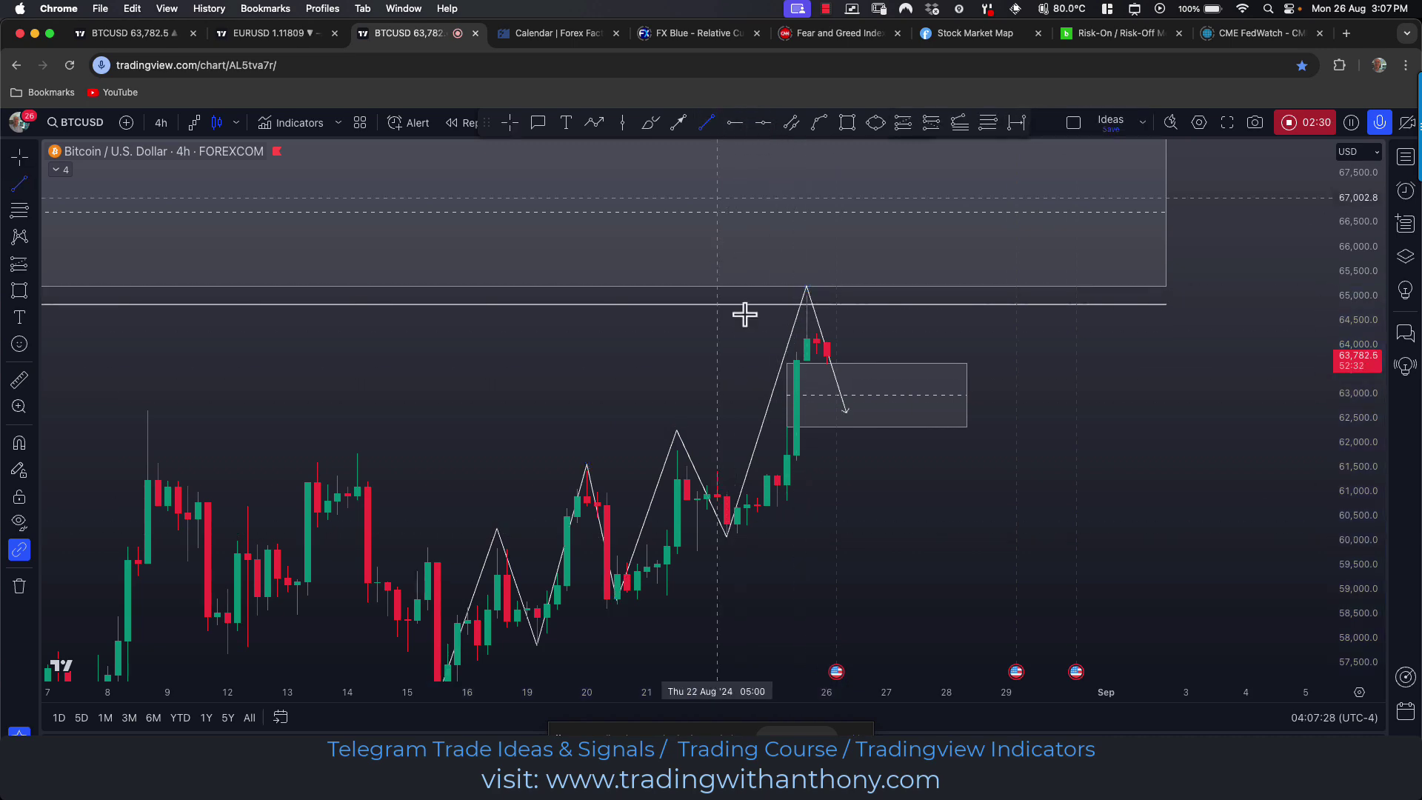
pyautogui.click(723, 533)
pyautogui.click(816, 534)
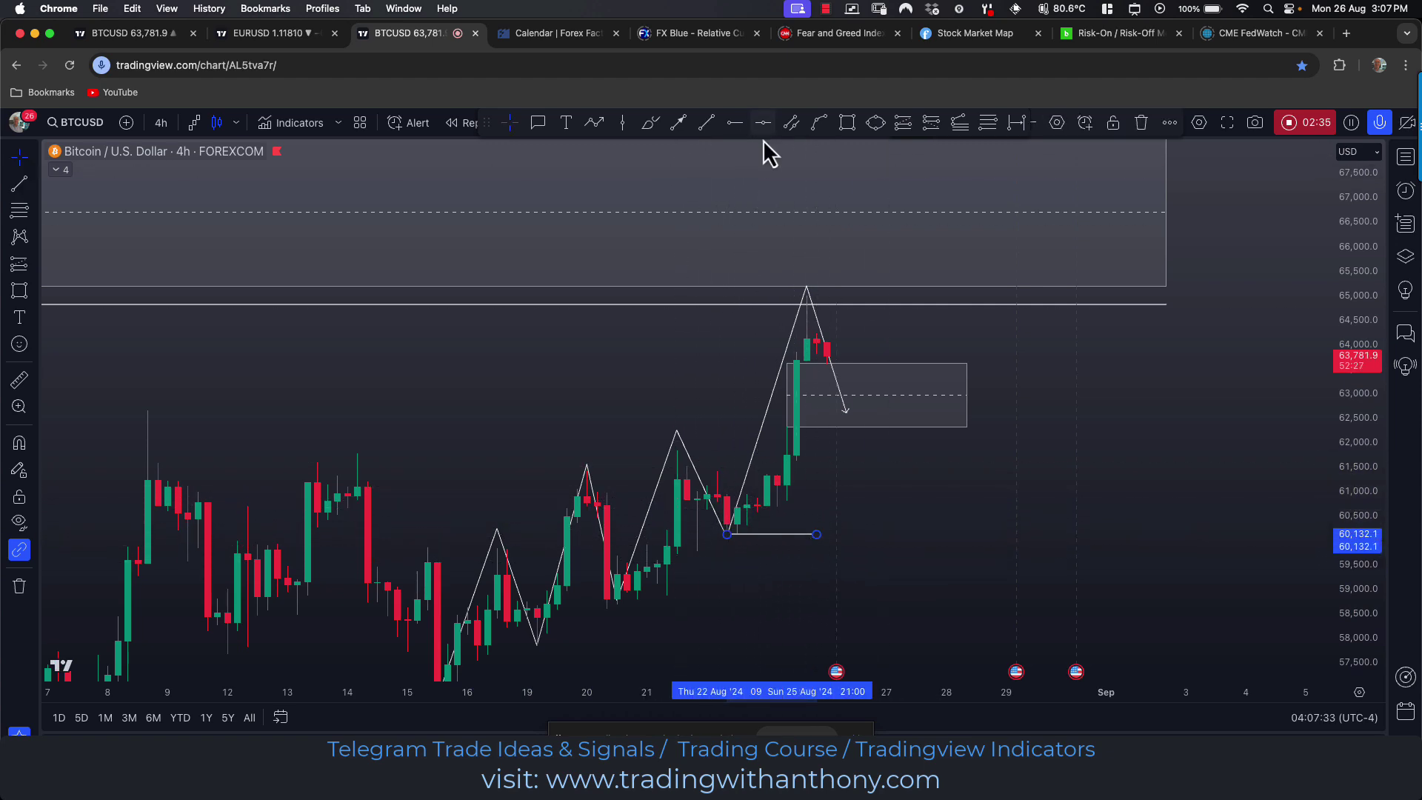
# Draw a rectangle from about 60,994.7 to 60,116.9 around the 22 Aug swing low, extending to 28 Aug, and apply the 4H template
pyautogui.click(847, 123)
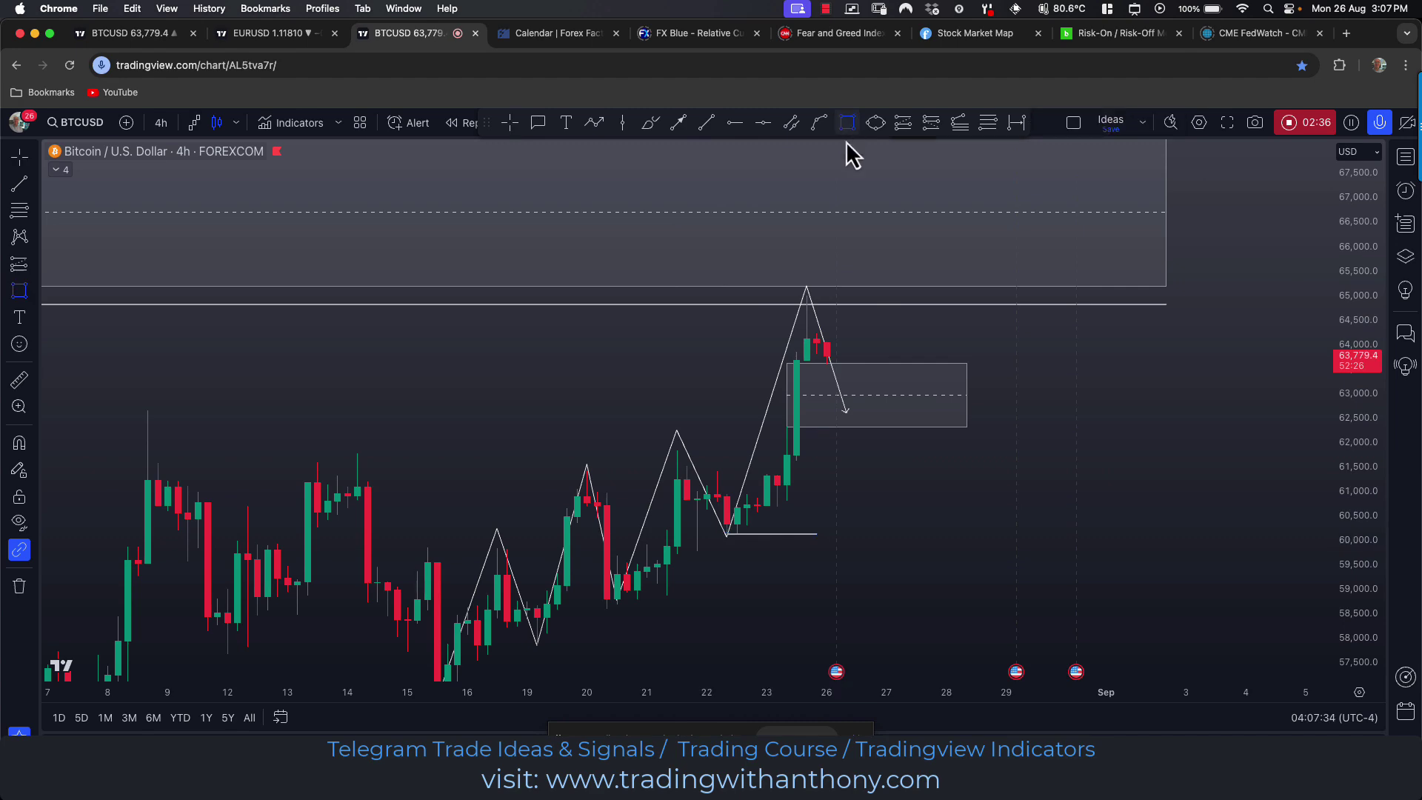
pyautogui.click(719, 493)
pyautogui.click(967, 532)
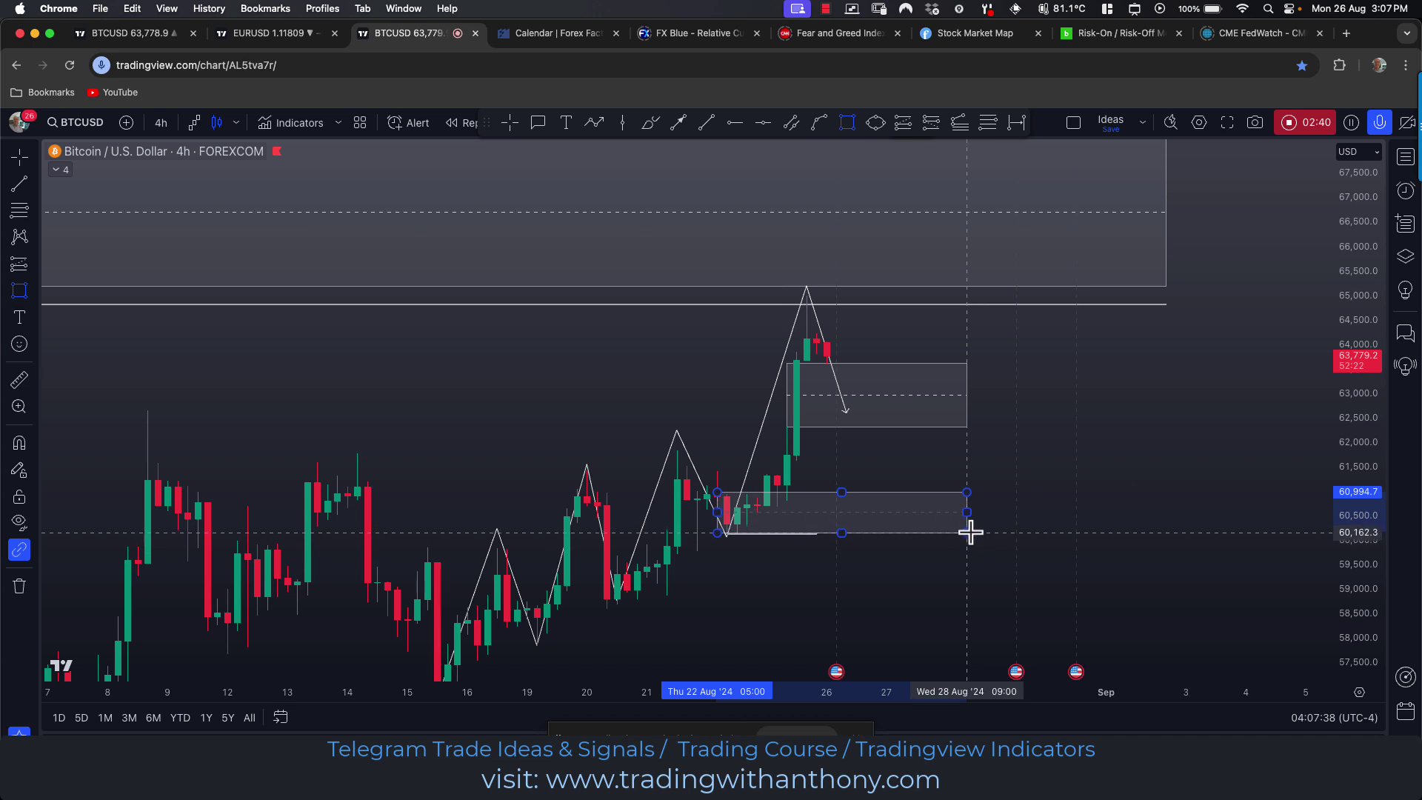
pyautogui.doubleClick(965, 533)
pyautogui.click(649, 566)
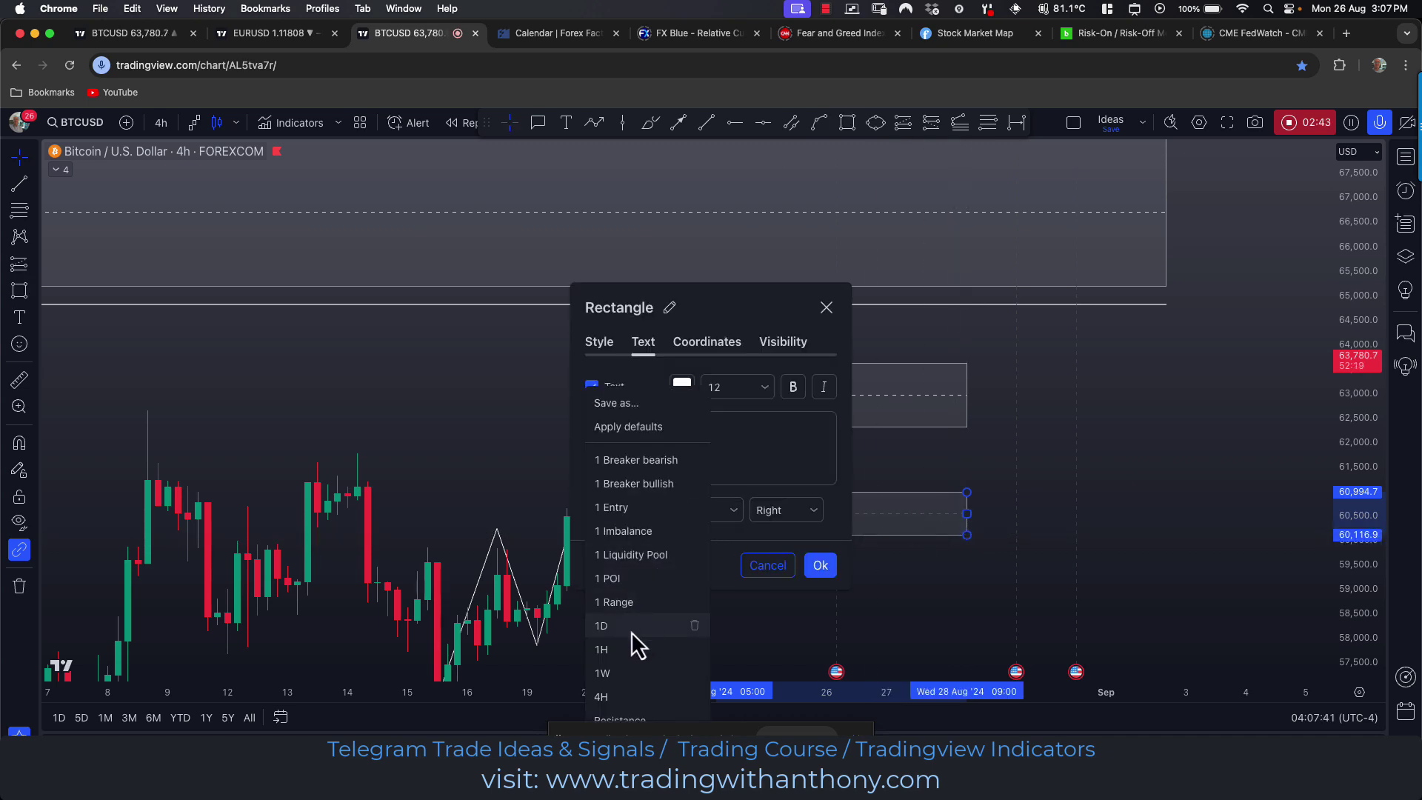
pyautogui.click(600, 696)
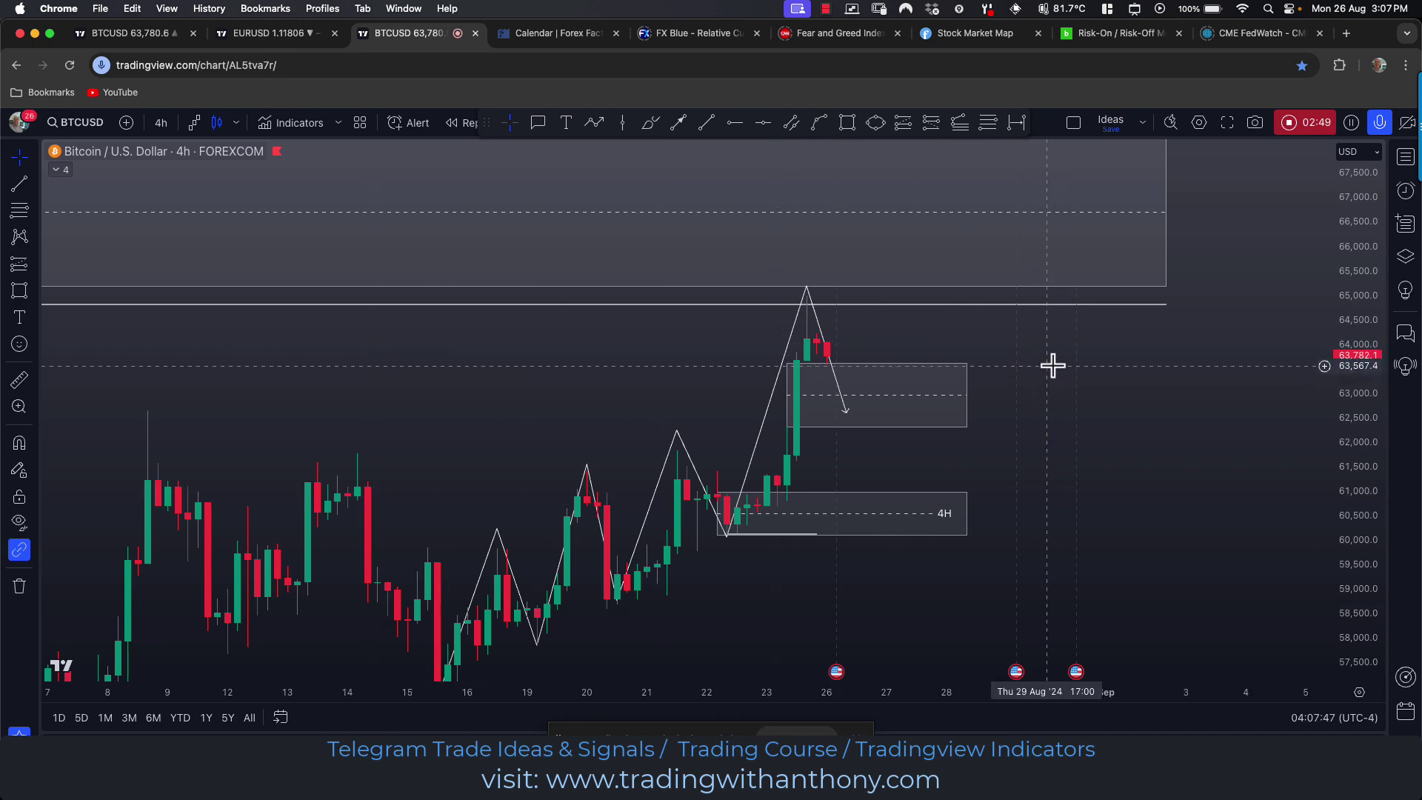
# Draw a Fib Retracement from the path's last swing low at 60,056.4 up to the latest high at 64,990.0
pyautogui.click(988, 121)
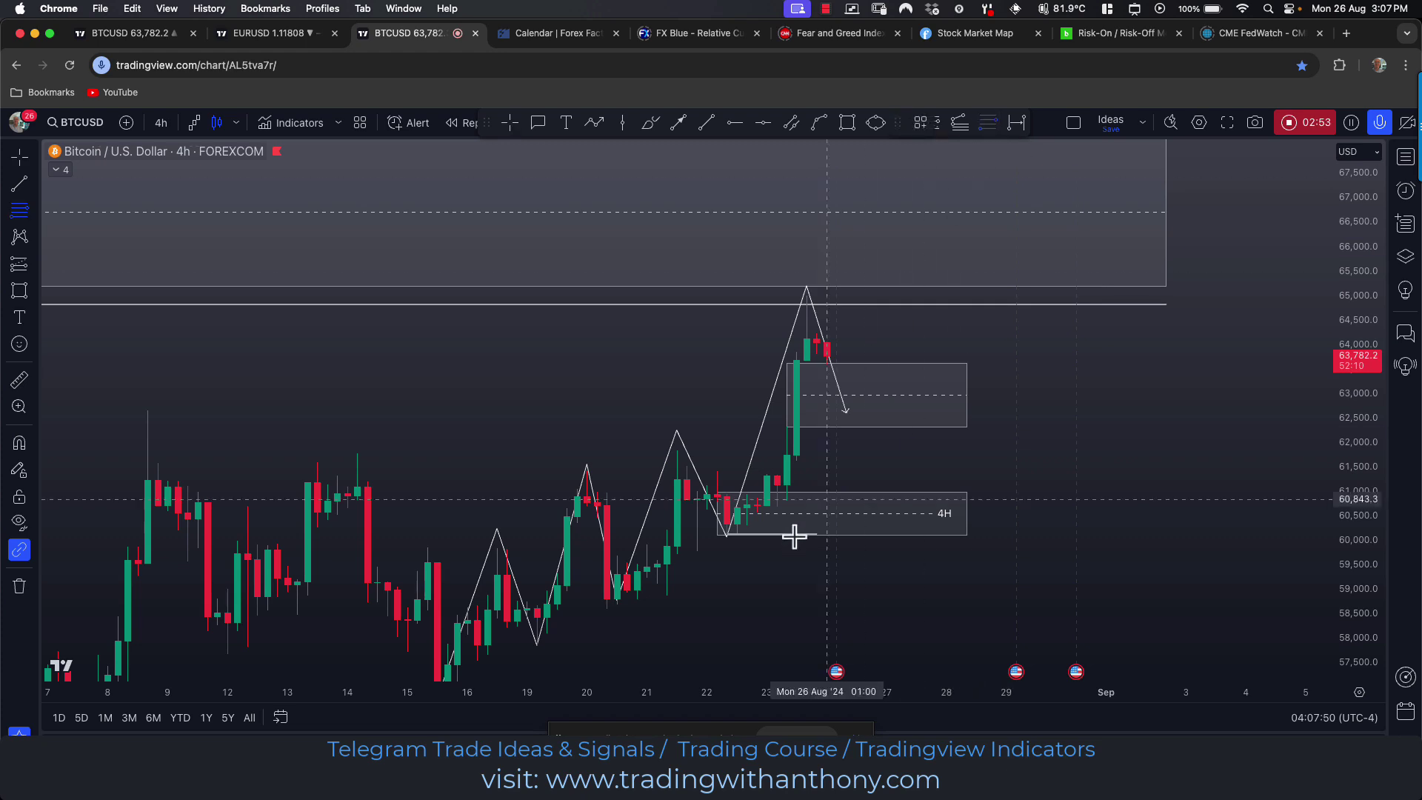
pyautogui.click(725, 539)
pyautogui.click(806, 295)
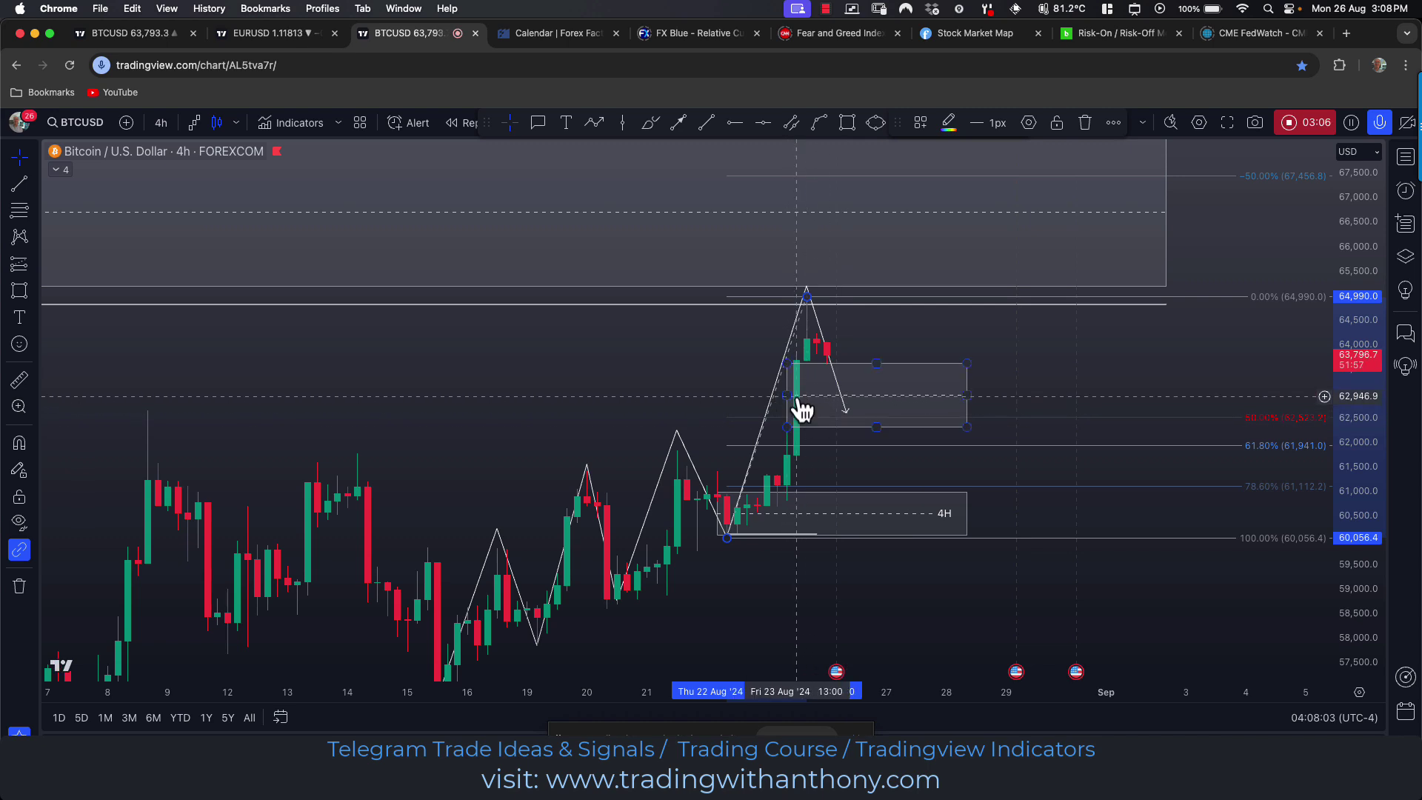
# Draw a rectangle from 61,344.0 to 61,671.7 above the 4H zone, spanning 23 Aug to 28 Aug
pyautogui.moveTo(1359, 516); pyautogui.dragTo(1358, 462)
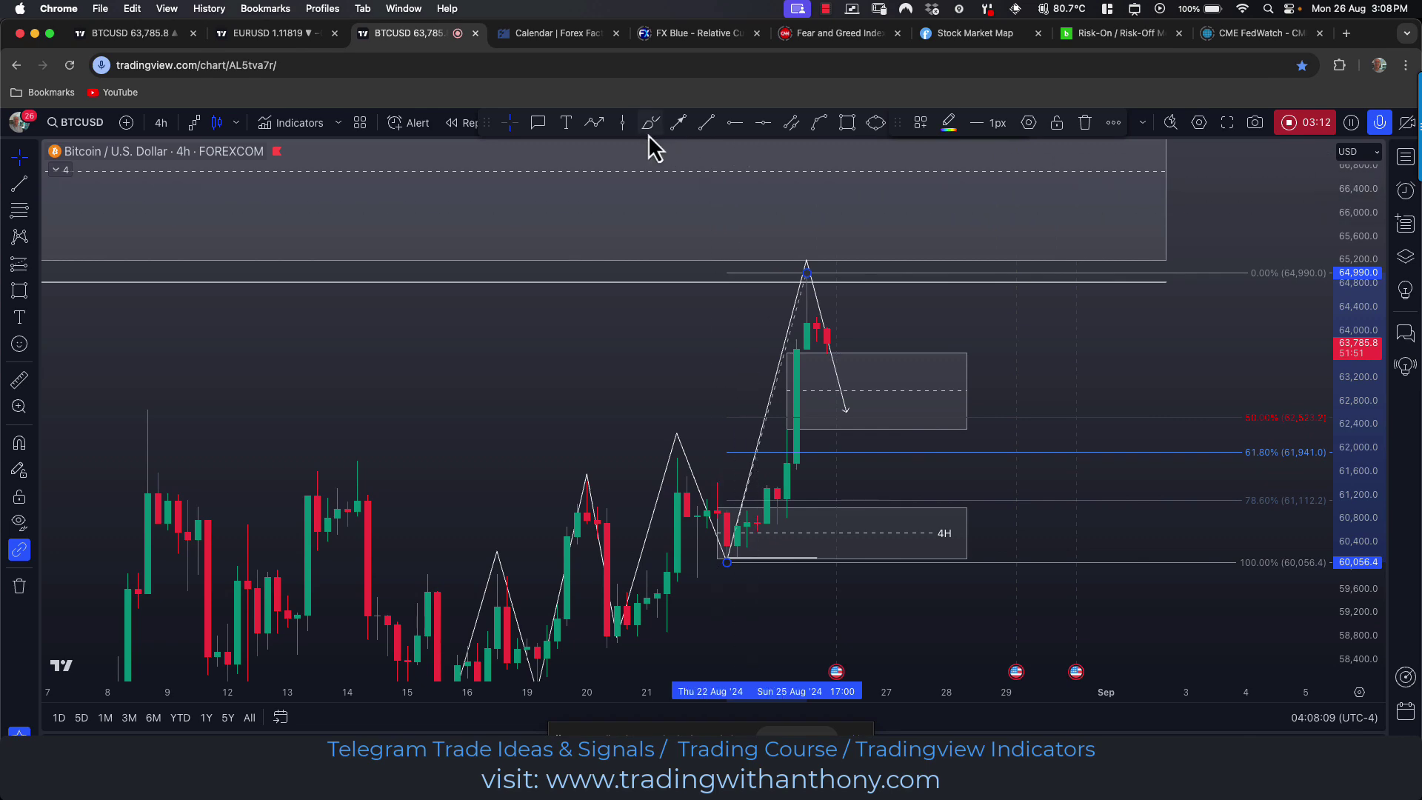
pyautogui.click(847, 122)
pyautogui.click(776, 487)
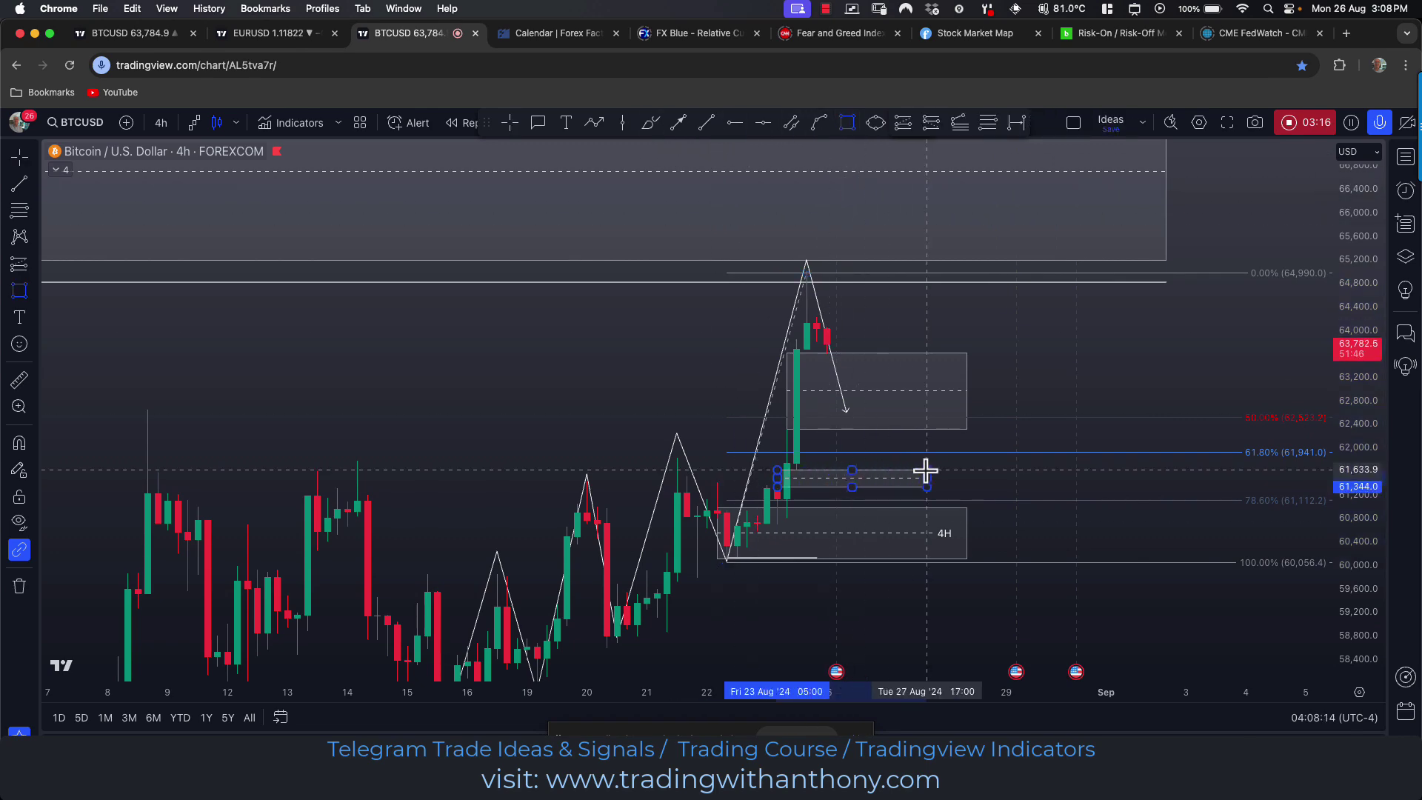
pyautogui.click(966, 470)
# Try the 1 Liquidity Pool template on the new rectangle and replace it with the 1 Imbalance template
pyautogui.doubleClick(927, 476)
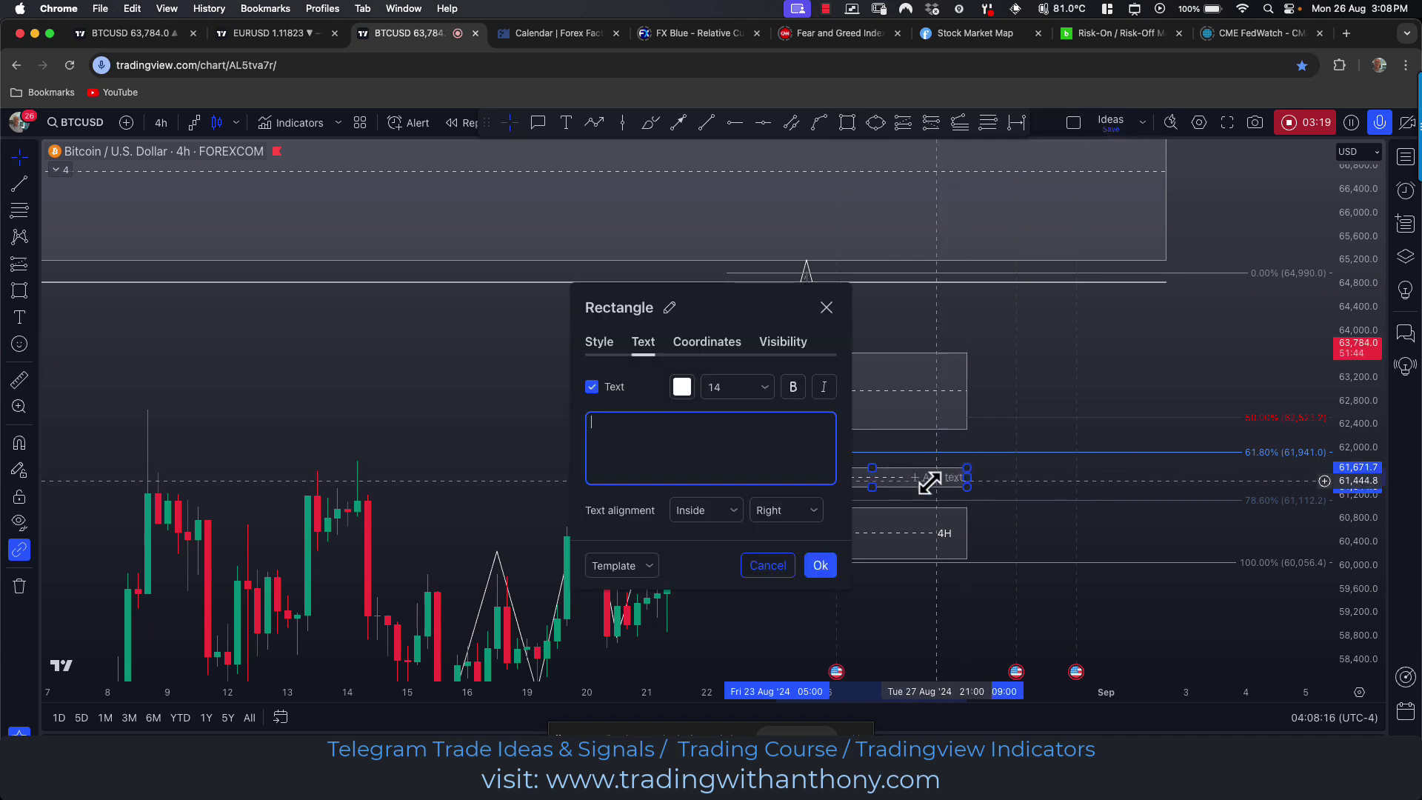
pyautogui.click(651, 569)
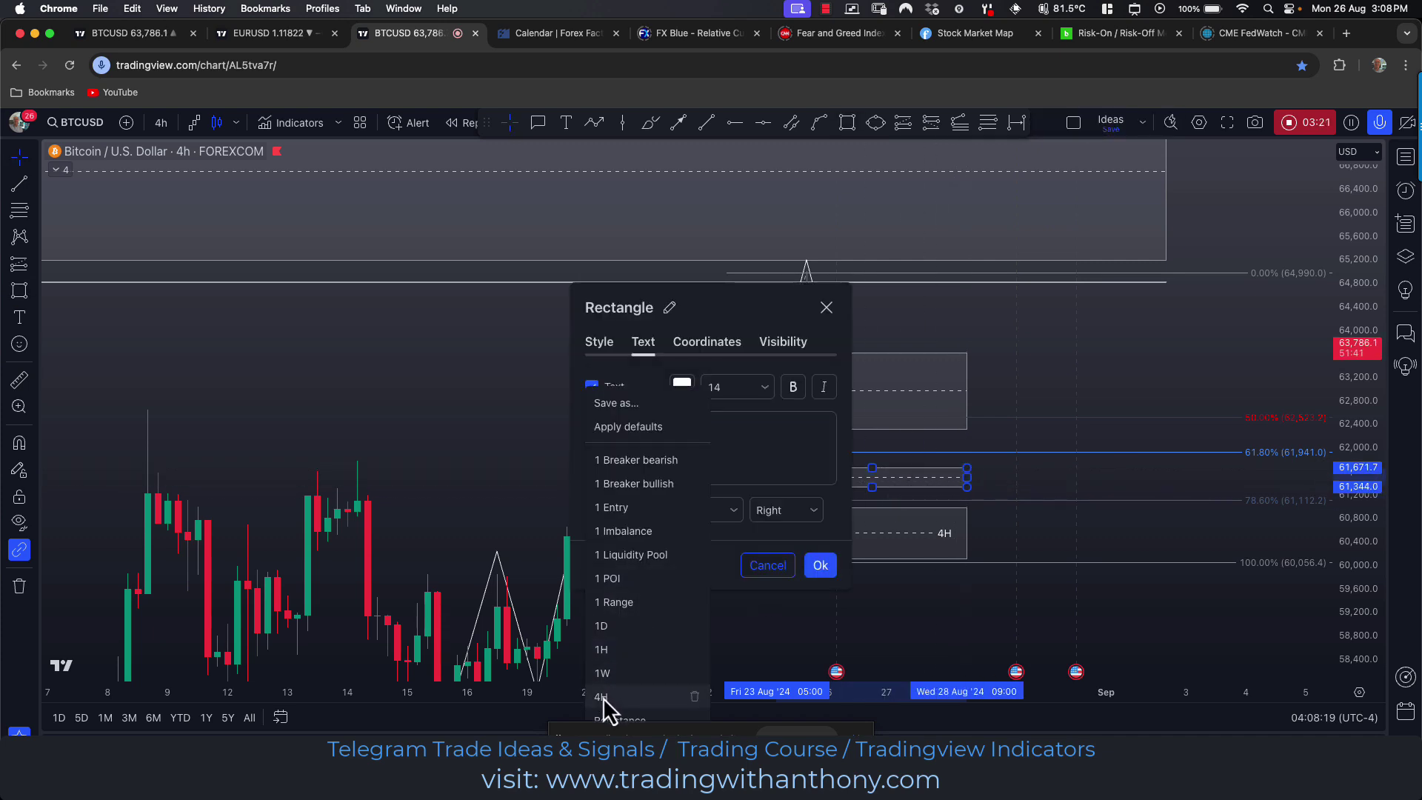
pyautogui.click(630, 555)
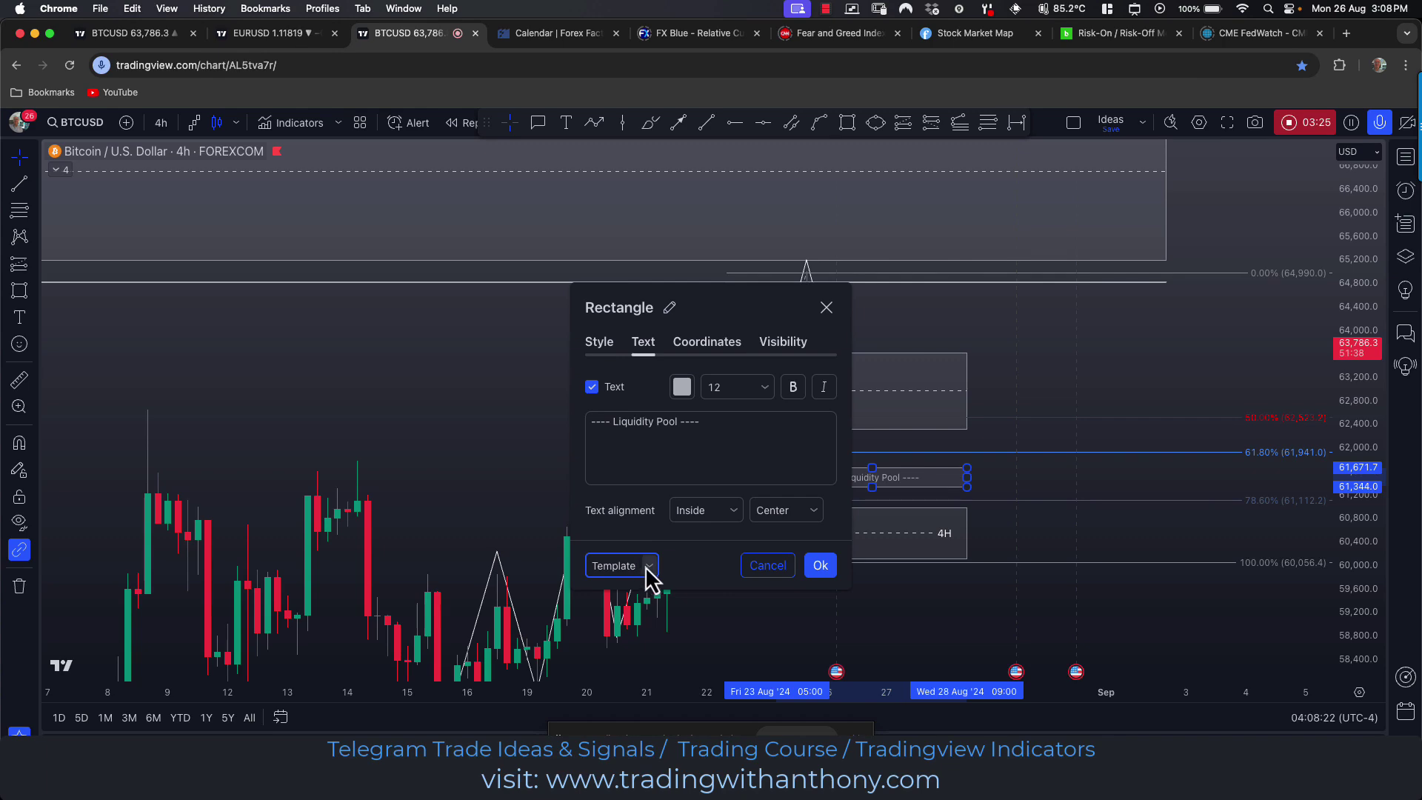
pyautogui.click(649, 571)
pyautogui.click(627, 531)
pyautogui.click(821, 565)
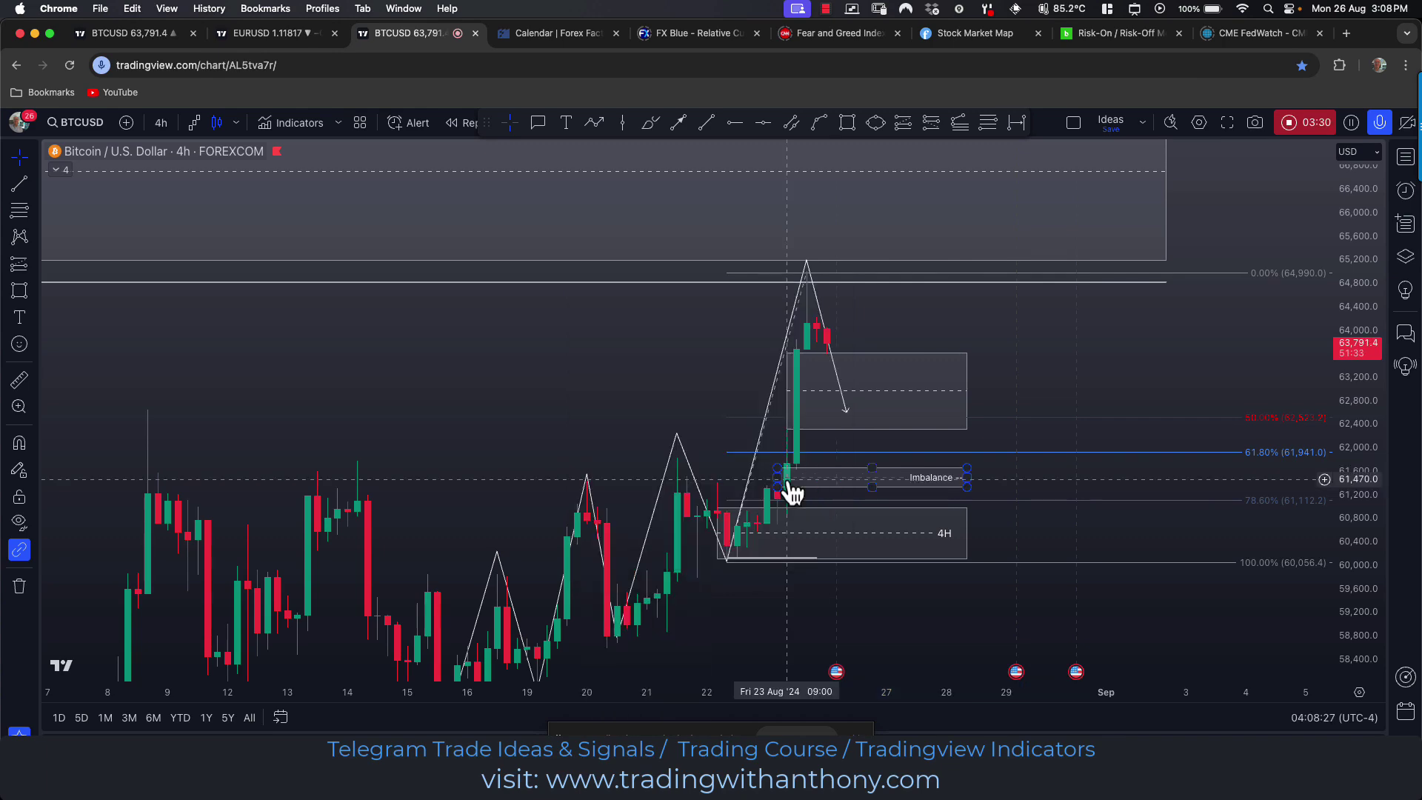
# Extend the path's arrow end down to about 59,500 and add a text label with the 1 Liquidity template just below the 4H zone
pyautogui.moveTo(847, 417)
pyautogui.mouseDown()
pyautogui.moveTo(851, 468)
pyautogui.moveTo(872, 461)
pyautogui.moveTo(831, 464)
pyautogui.moveTo(865, 477)
pyautogui.moveTo(775, 502)
pyautogui.moveTo(855, 518)
pyautogui.moveTo(845, 480)
pyautogui.moveTo(851, 508)
pyautogui.moveTo(777, 478)
pyautogui.moveTo(812, 501)
pyautogui.moveTo(772, 508)
pyautogui.moveTo(879, 482)
pyautogui.moveTo(780, 497)
pyautogui.moveTo(768, 533)
pyautogui.moveTo(727, 527)
pyautogui.moveTo(857, 528)
pyautogui.moveTo(866, 594)
pyautogui.mouseUp()
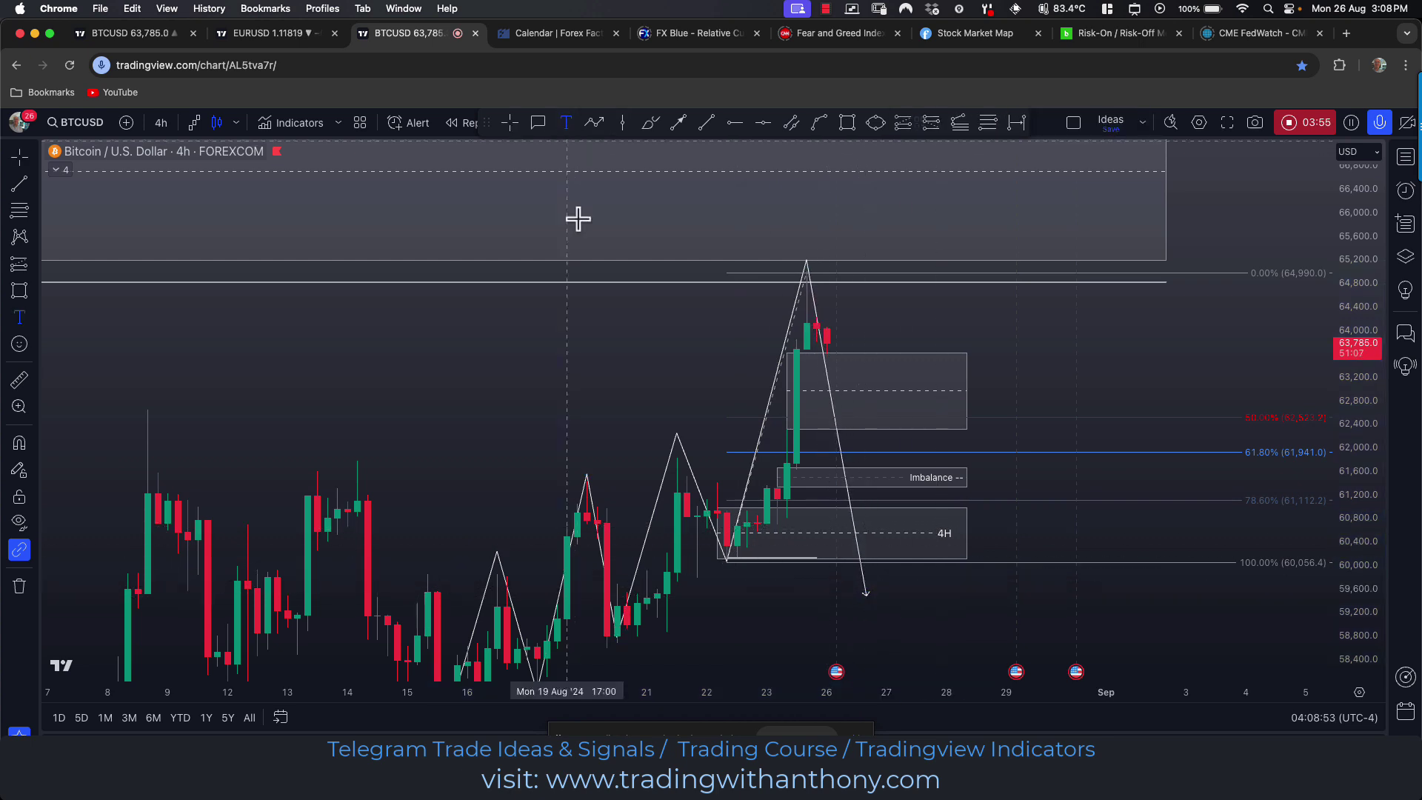
pyautogui.click(720, 589)
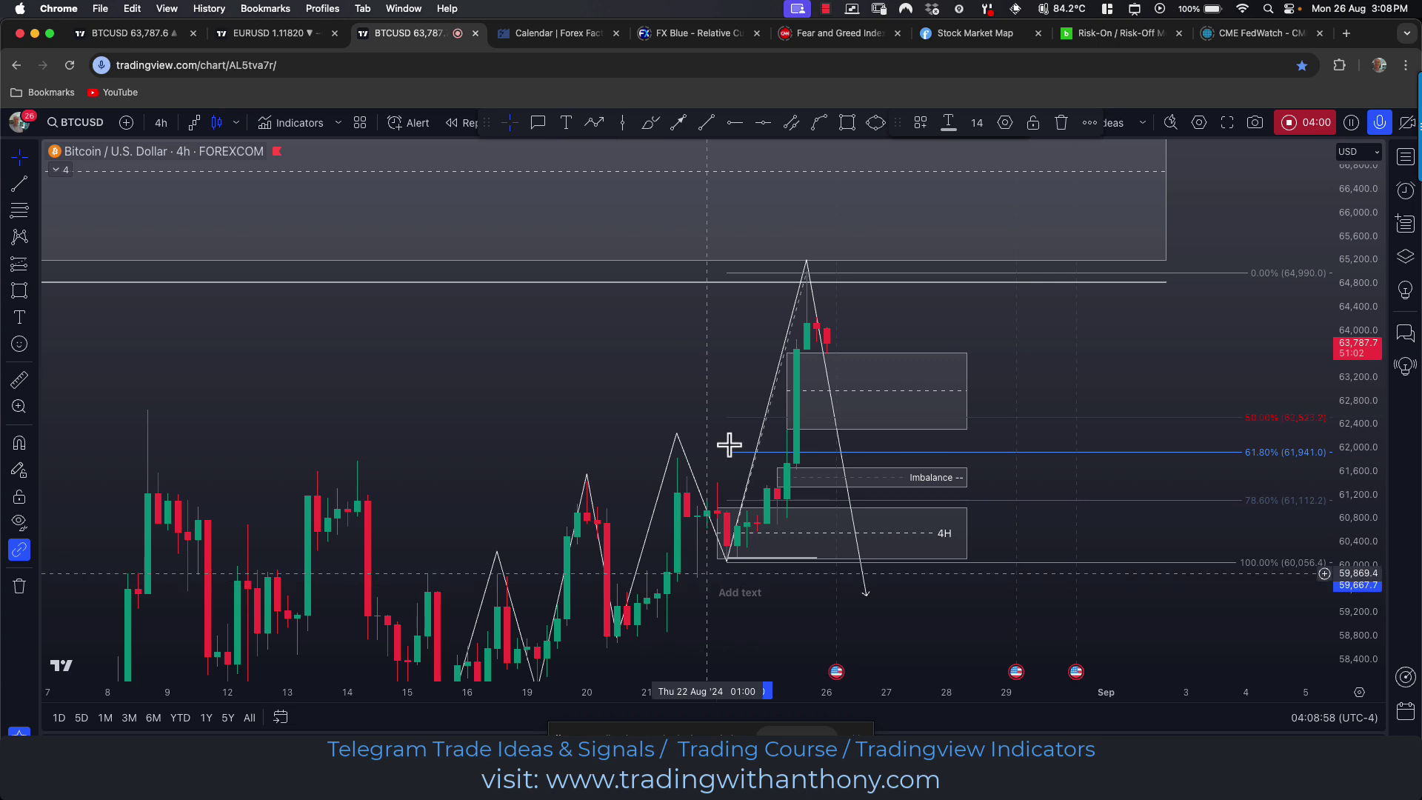
pyautogui.click(1003, 125)
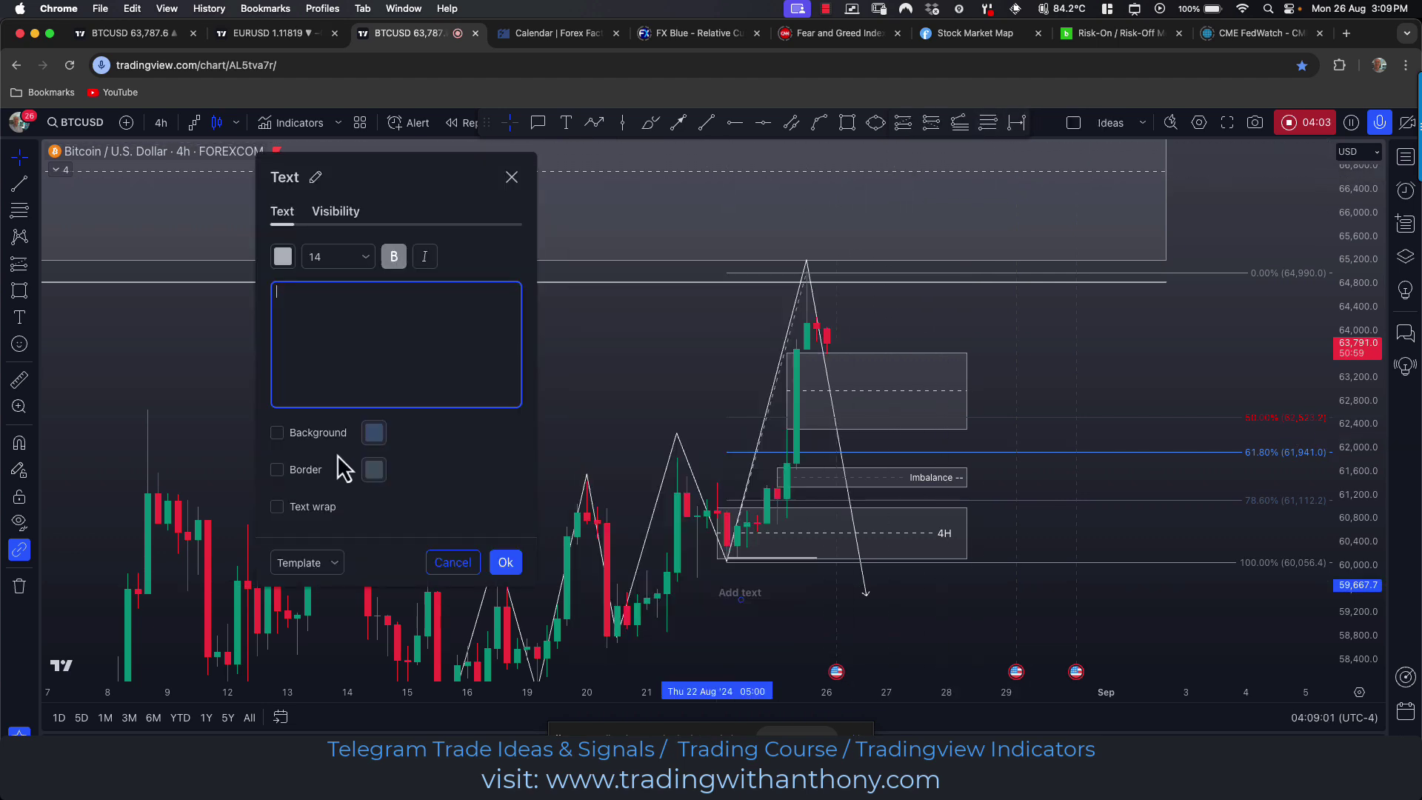
pyautogui.click(334, 565)
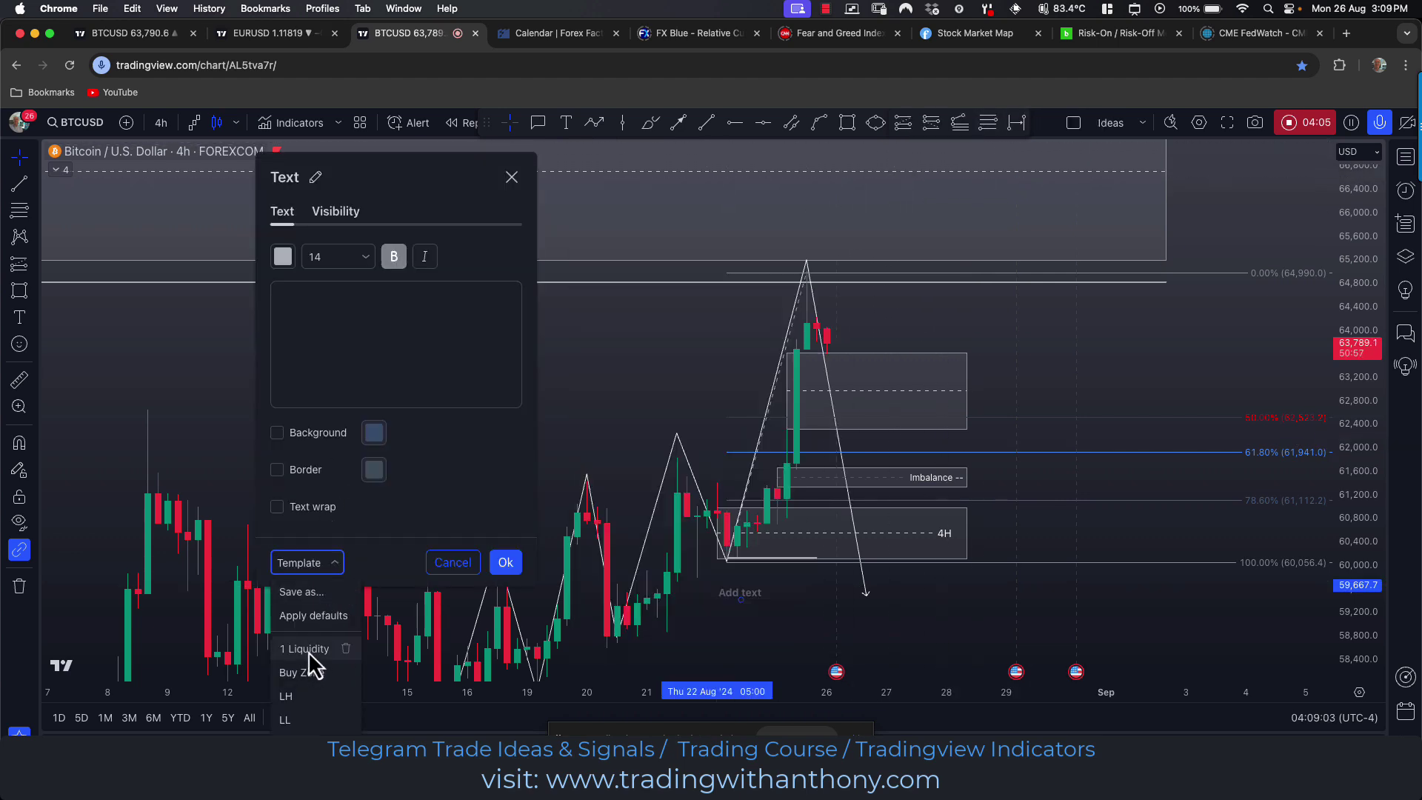
pyautogui.click(308, 651)
pyautogui.click(505, 562)
pyautogui.moveTo(784, 594); pyautogui.dragTo(794, 593)
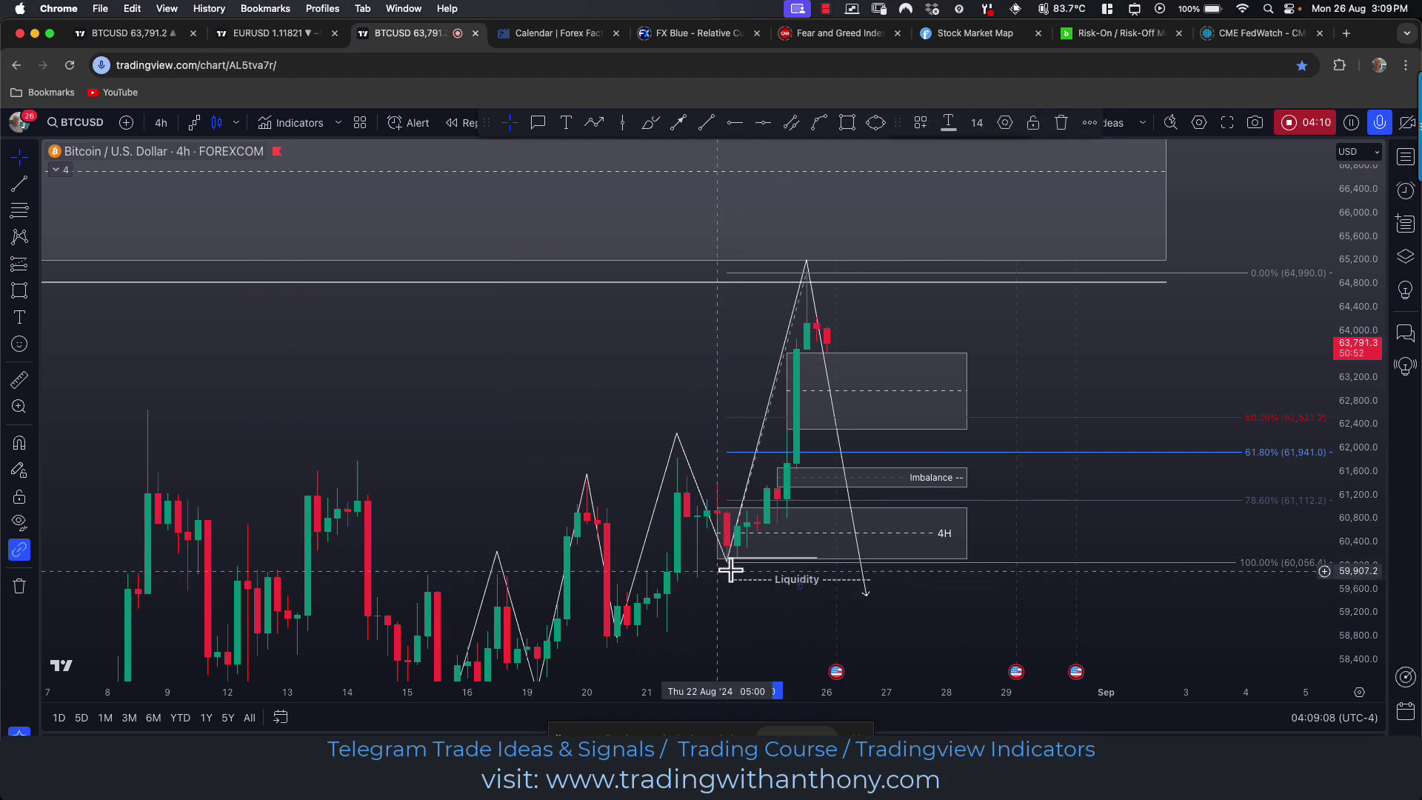
# Raise the path's arrow end to about 62,100 on 26 Aug and deselect the path
pyautogui.click(865, 592)
pyautogui.moveTo(865, 591)
pyautogui.mouseDown()
pyautogui.moveTo(837, 400)
pyautogui.moveTo(1180, 424)
pyautogui.moveTo(1229, 412)
pyautogui.moveTo(832, 422)
pyautogui.moveTo(833, 392)
pyautogui.moveTo(853, 500)
pyautogui.mouseUp()
pyautogui.click(846, 460)
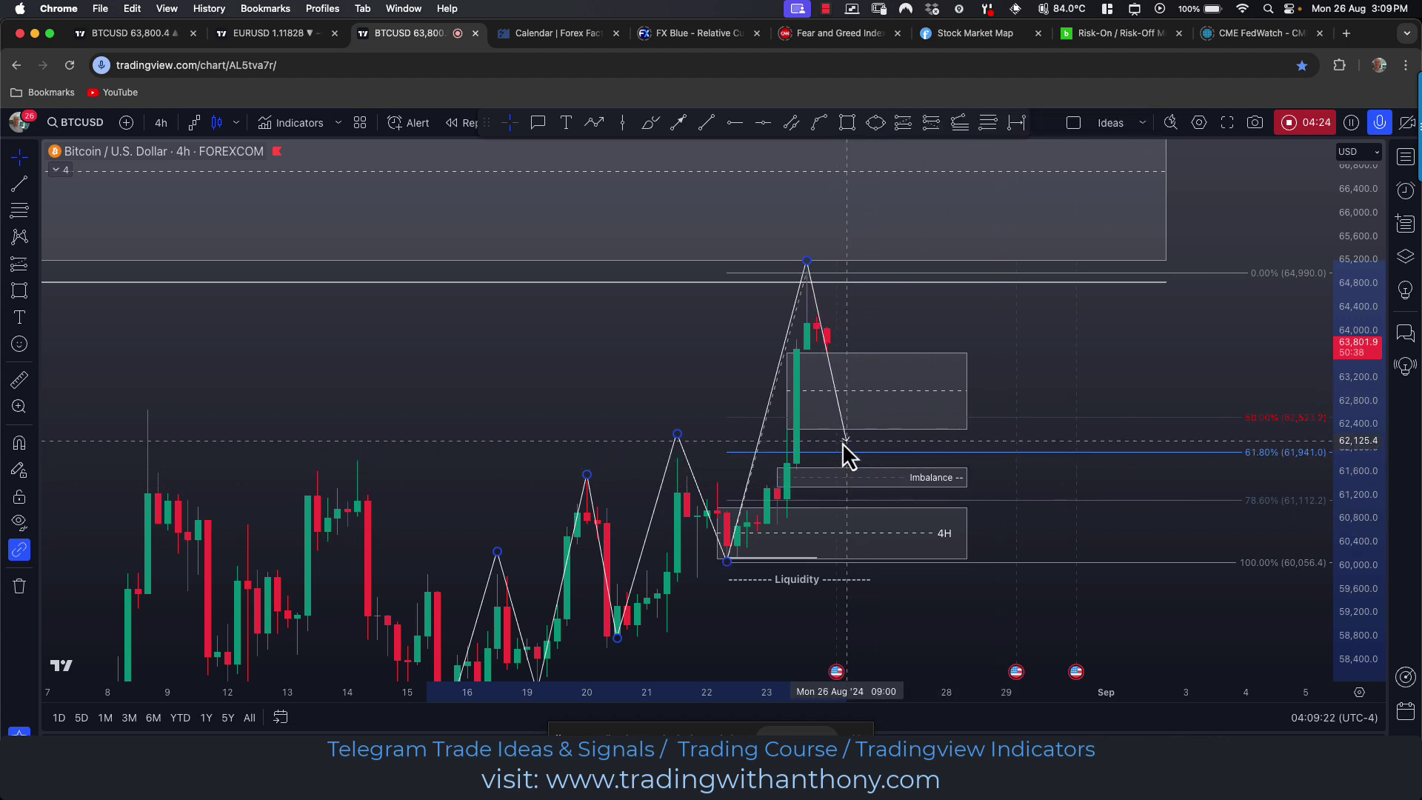
pyautogui.click(1027, 327)
# View the path and zones on the 15-minute interval and return to the 4-hour interval
pyautogui.click(161, 122)
pyautogui.click(179, 442)
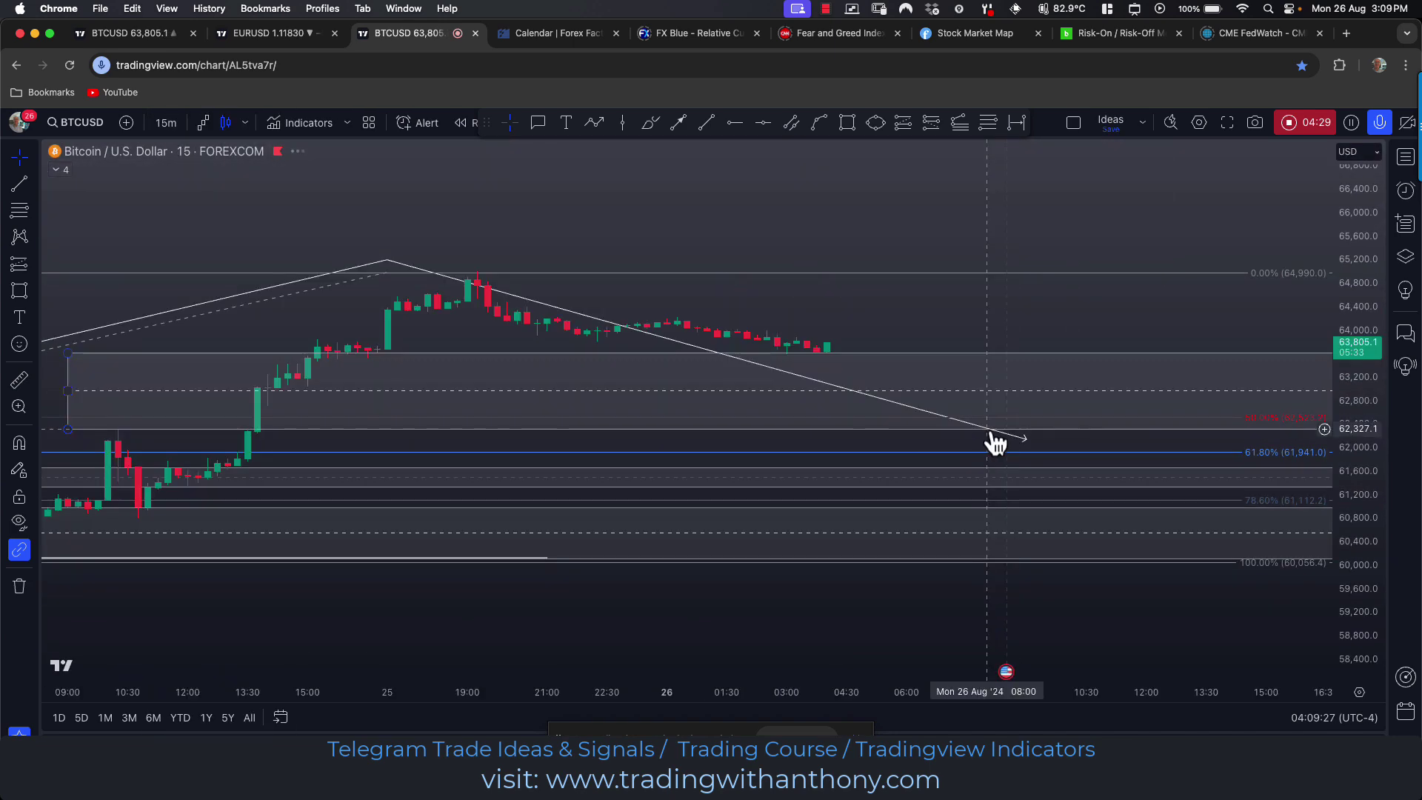
pyautogui.scroll(-4, 768, 425)
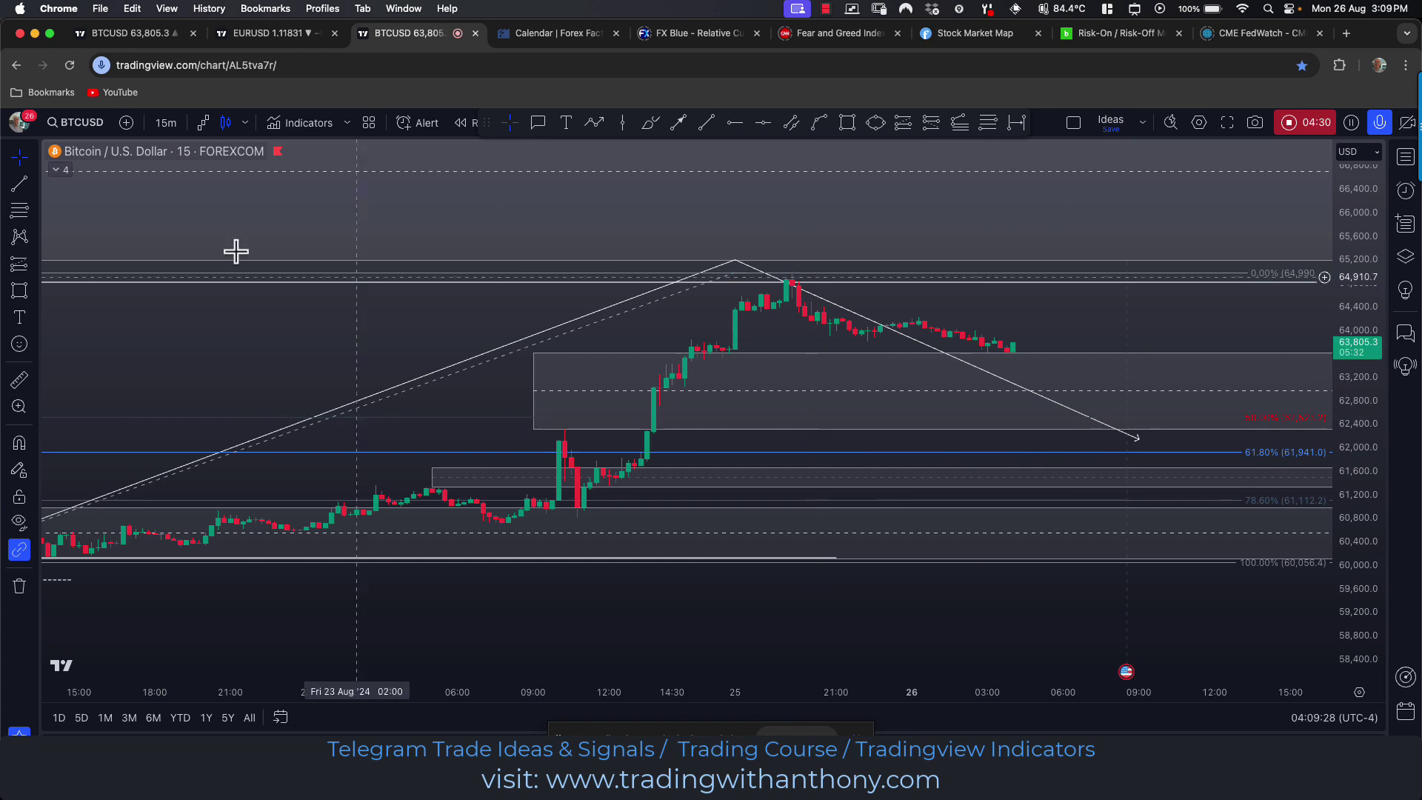
pyautogui.click(175, 123)
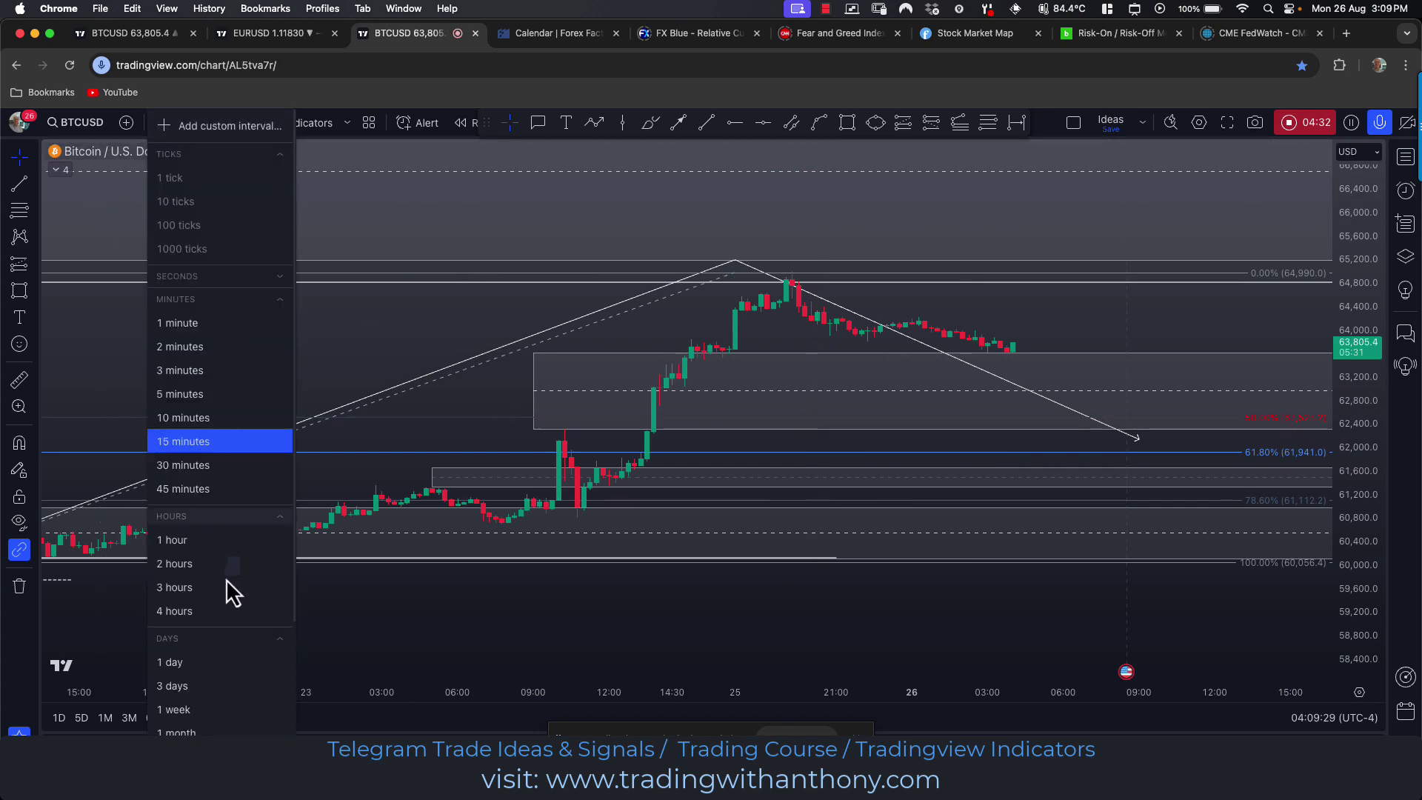
pyautogui.click(180, 612)
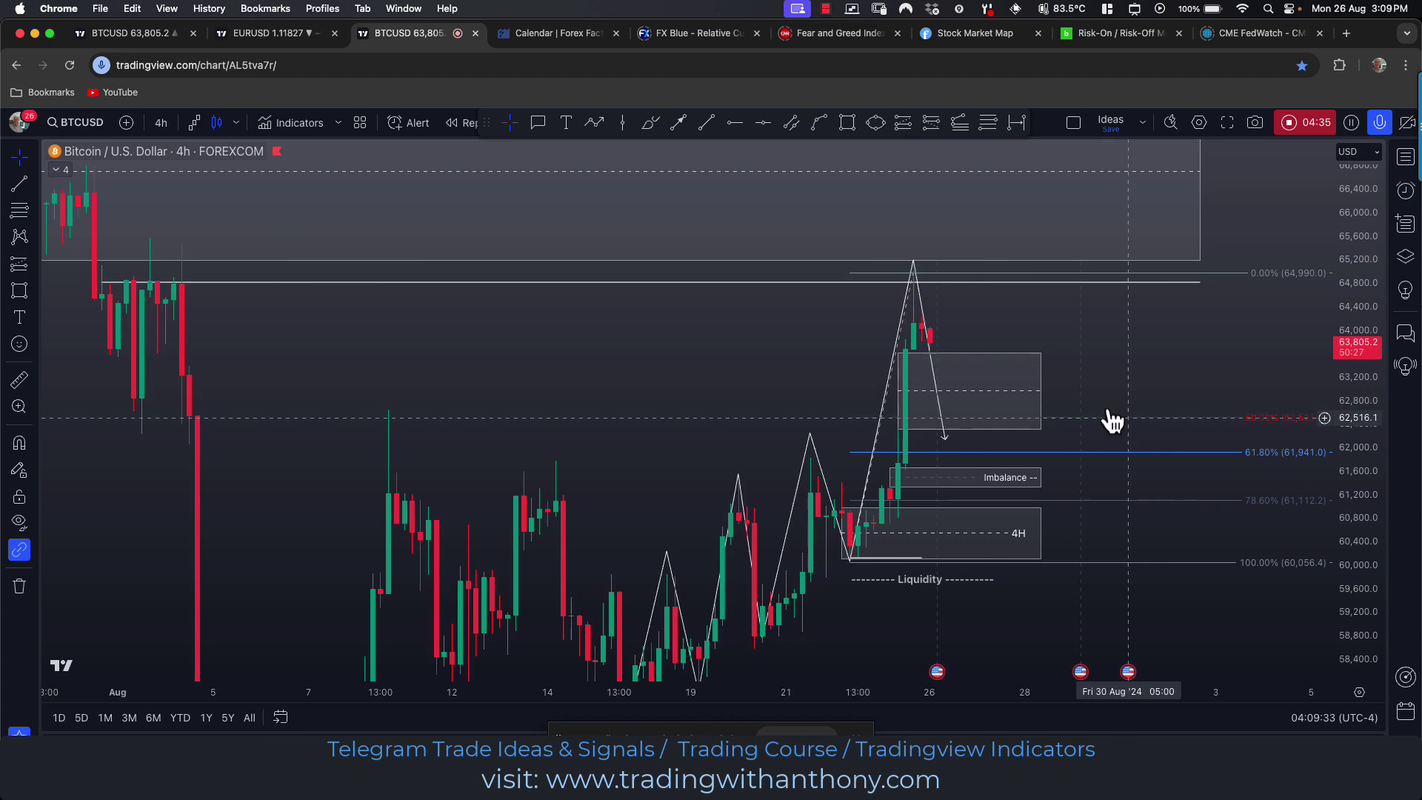
# Place a long position on 26 Aug with its entry at 61,696.9 above the imbalance zone and its target at 65,036.8
pyautogui.scroll(5, 1111, 420)
pyautogui.moveTo(946, 368); pyautogui.dragTo(1080, 323)
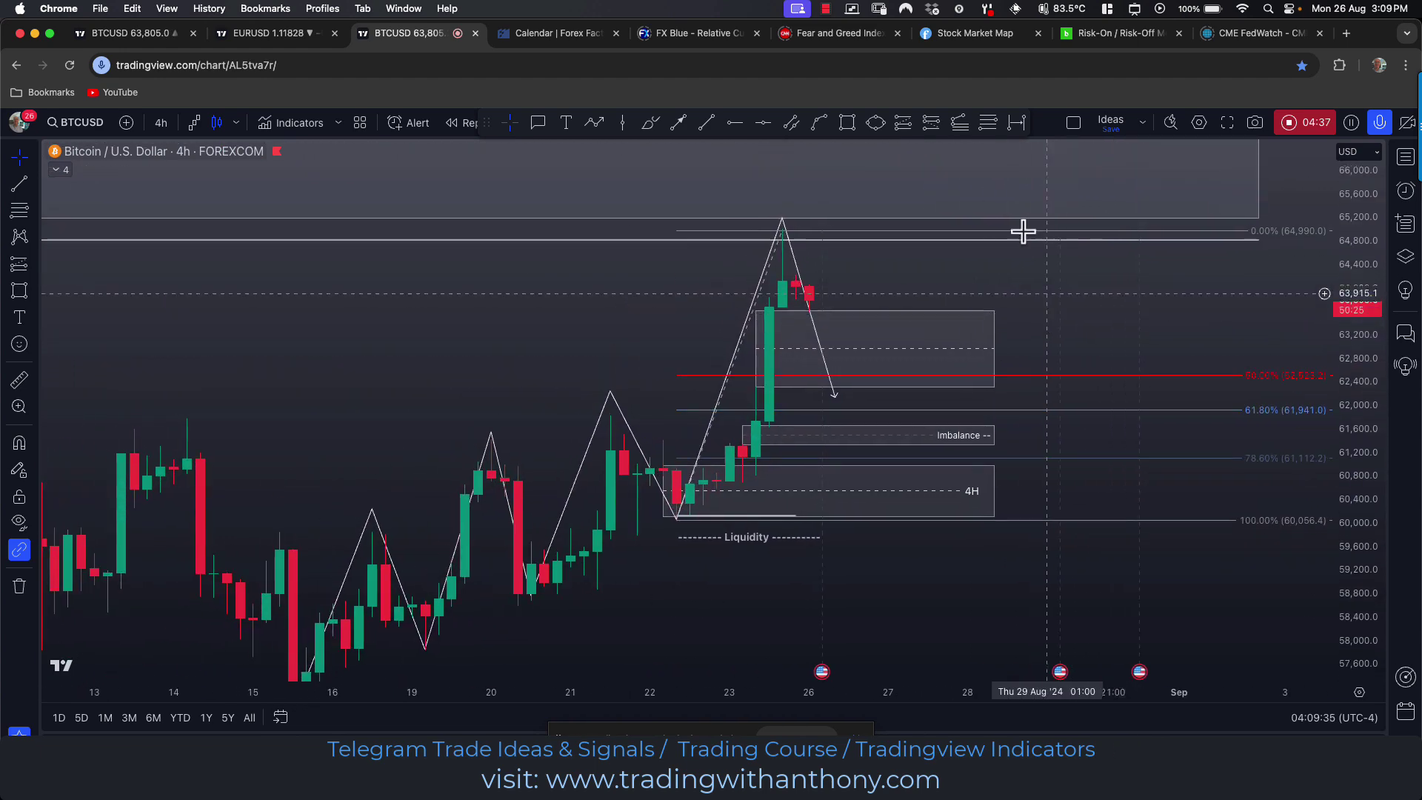
pyautogui.click(921, 123)
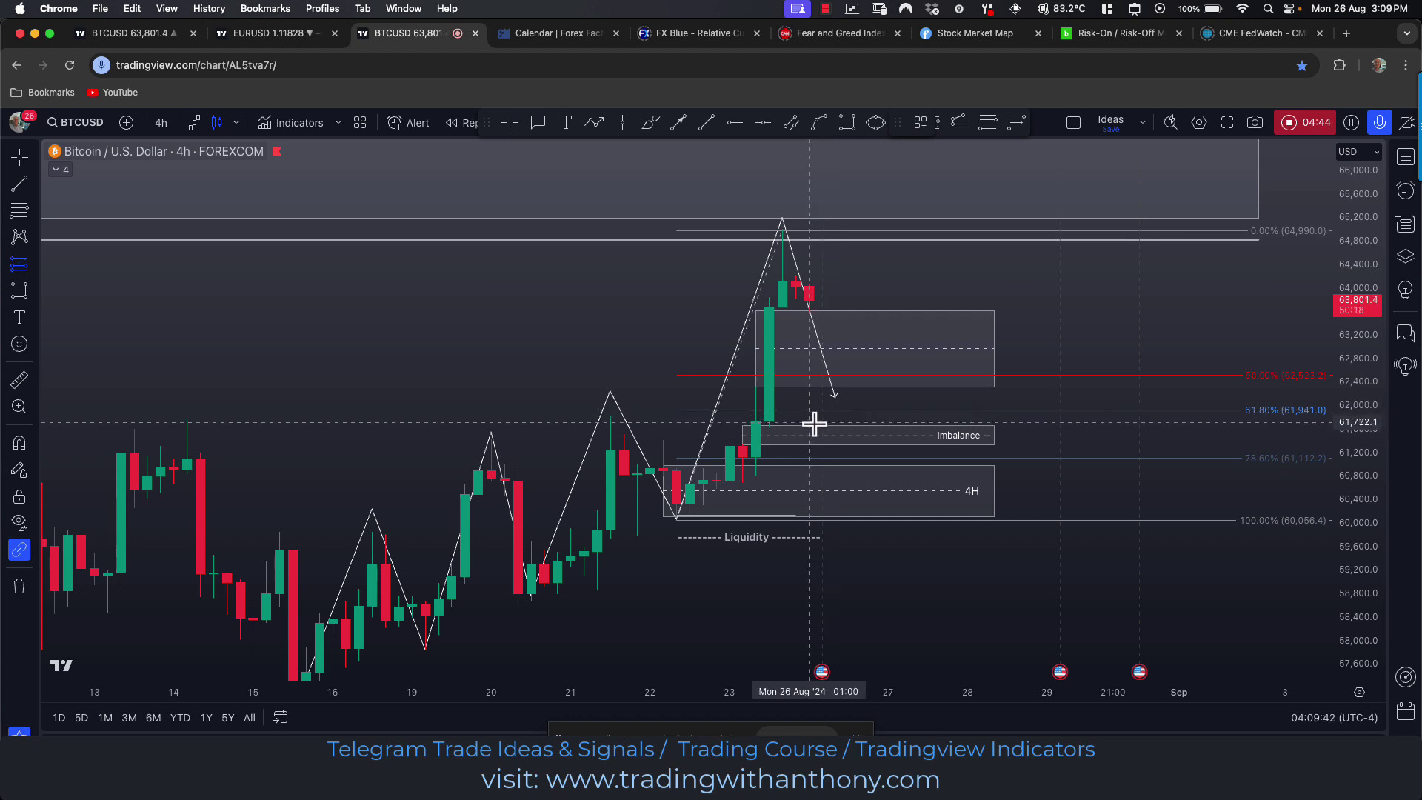
pyautogui.click(814, 422)
pyautogui.moveTo(815, 315); pyautogui.dragTo(794, 224)
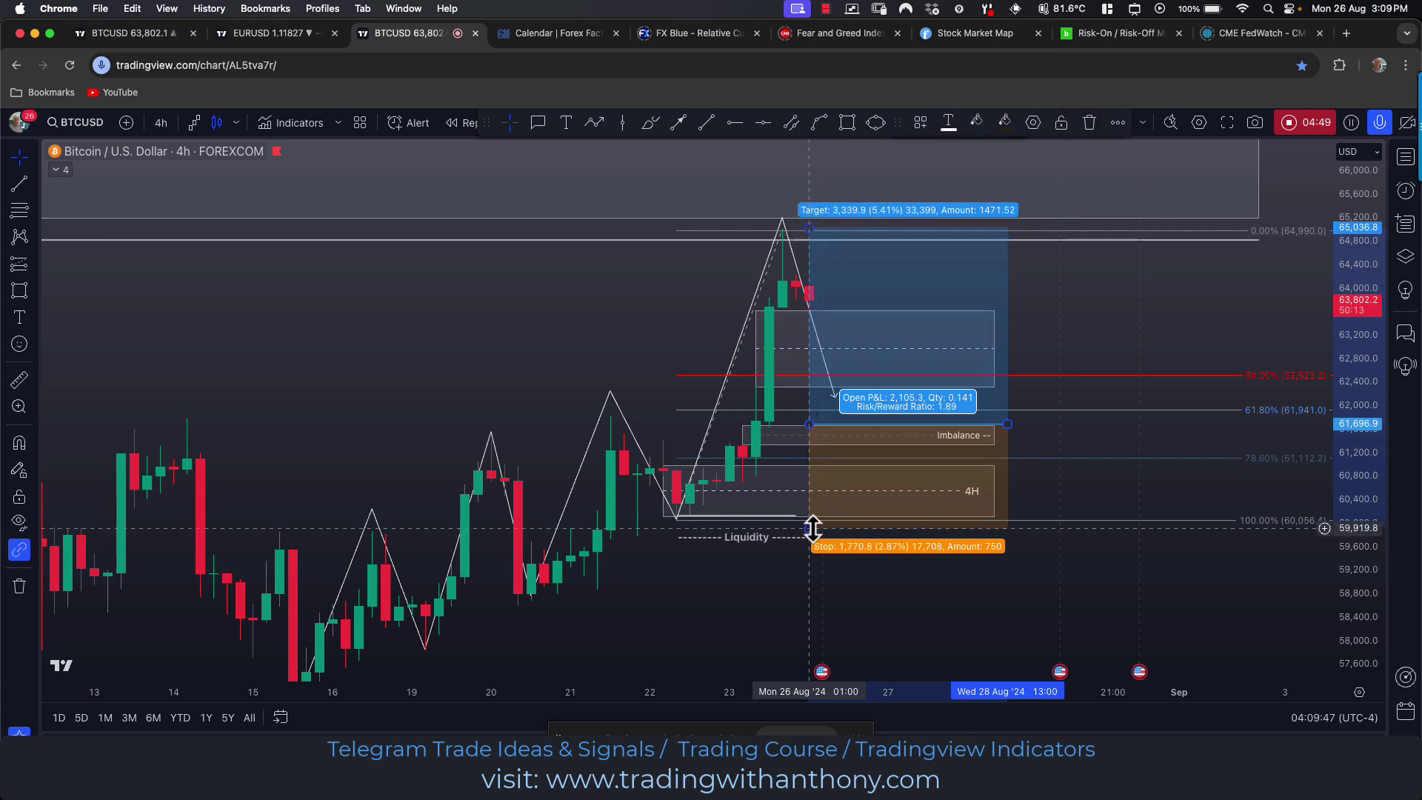
# Move the long position's stop to 60,335.7 inside the 4H zone and raise its target to 65,099.8
pyautogui.moveTo(811, 522); pyautogui.dragTo(812, 502)
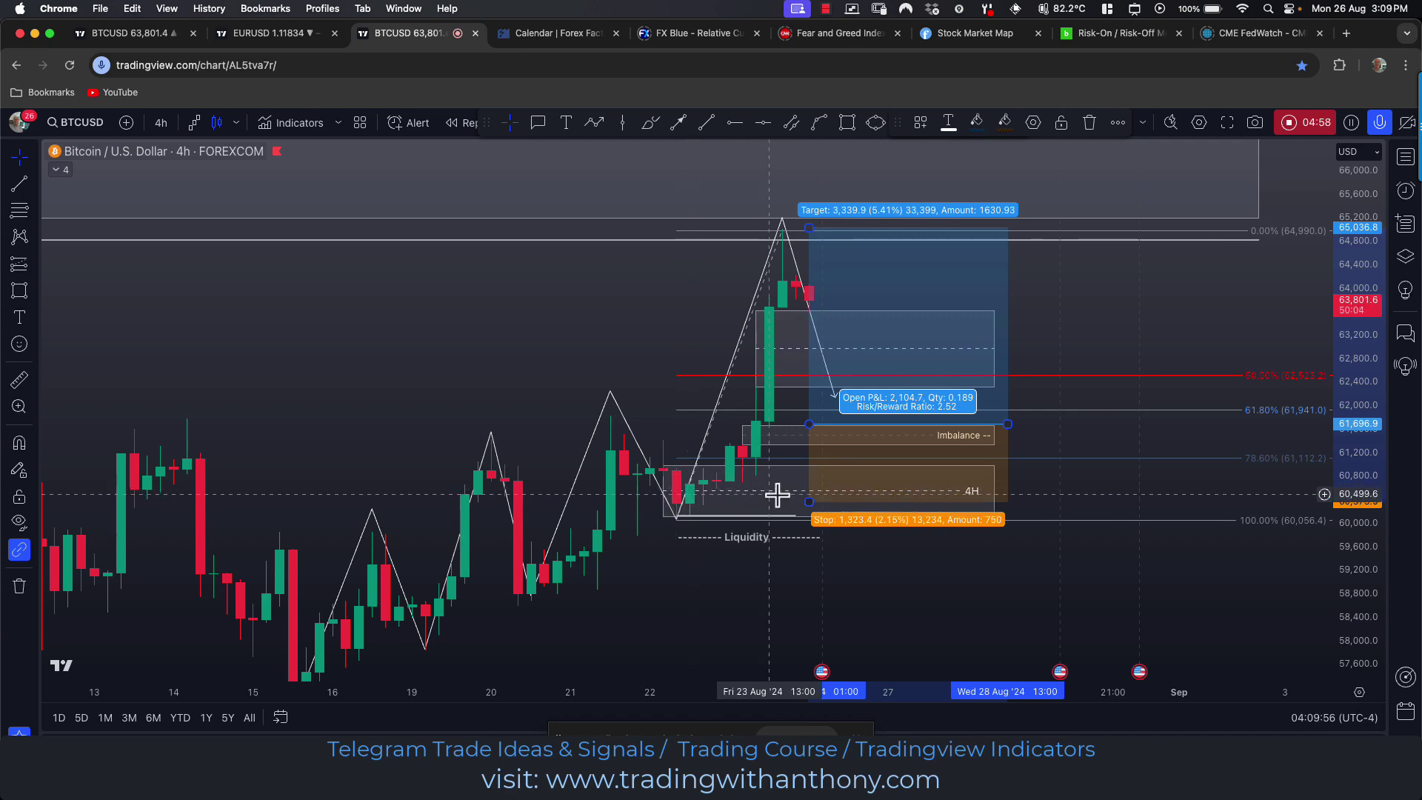
pyautogui.moveTo(809, 501)
pyautogui.mouseDown()
pyautogui.moveTo(807, 551)
pyautogui.moveTo(803, 503)
pyautogui.mouseUp()
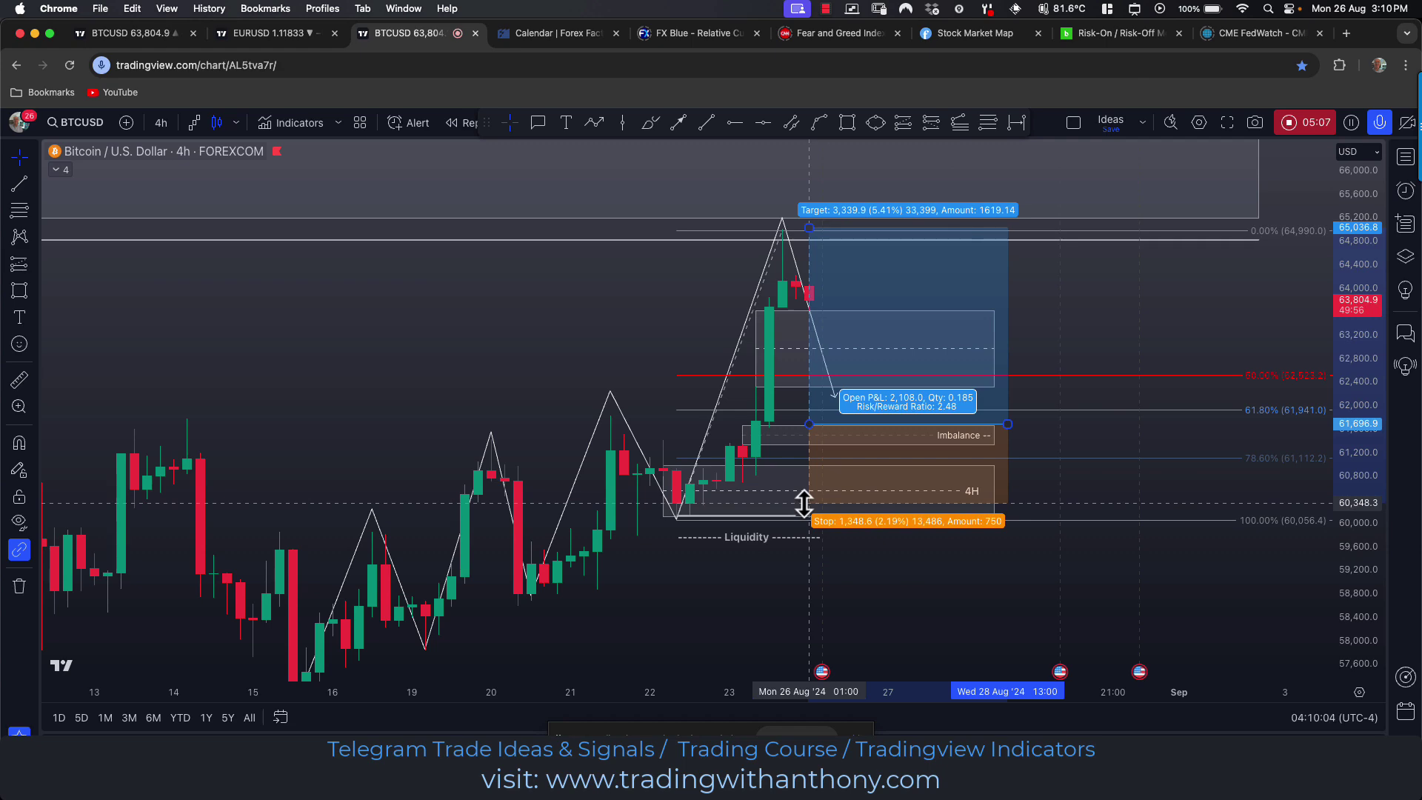
pyautogui.moveTo(804, 503); pyautogui.dragTo(804, 503)
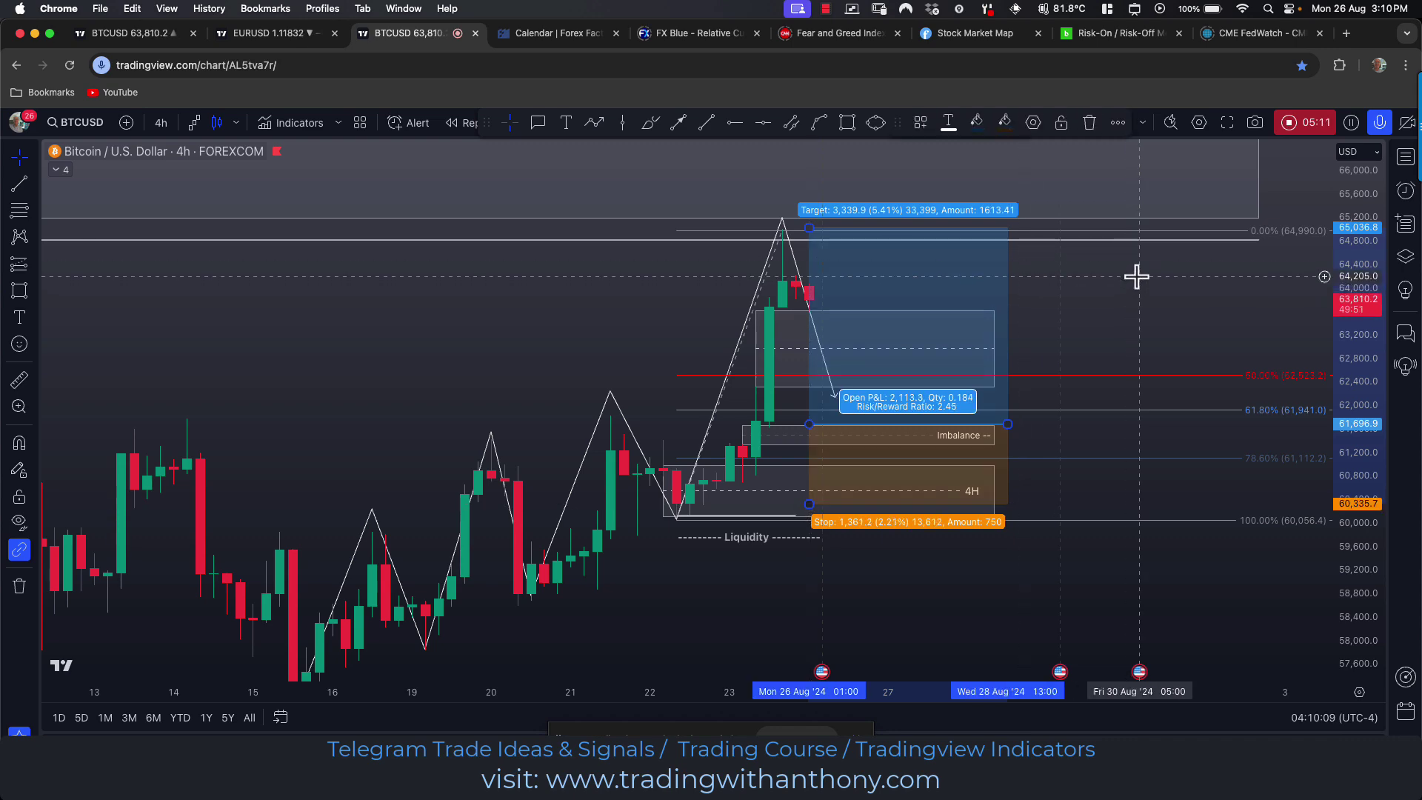
pyautogui.moveTo(1132, 284); pyautogui.dragTo(1123, 325)
pyautogui.click(899, 324)
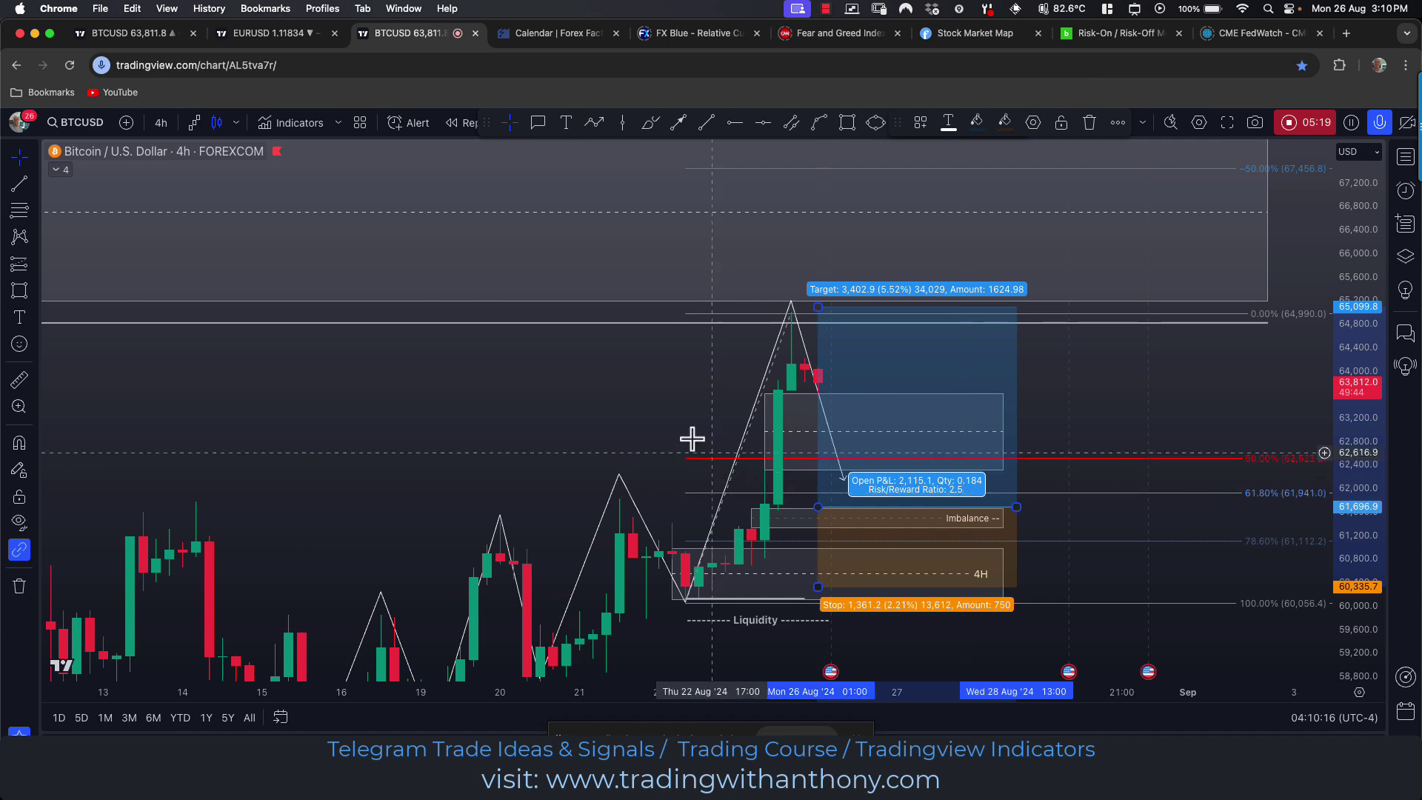
# Draw a horizontal parallel channel between 65,553.5 and 64,809.9 from the 1 Aug high to early September
pyautogui.scroll(-5, 645, 419)
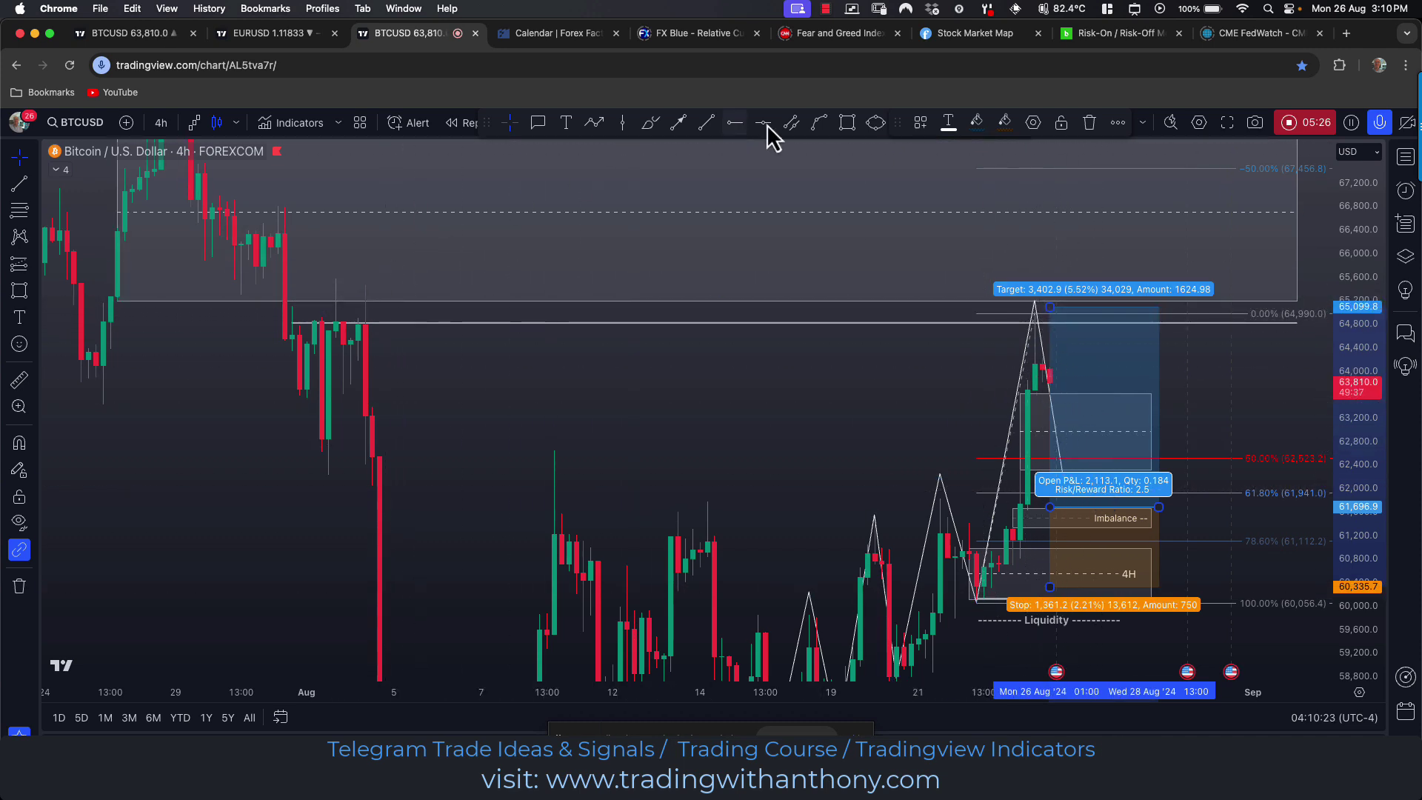
pyautogui.click(792, 124)
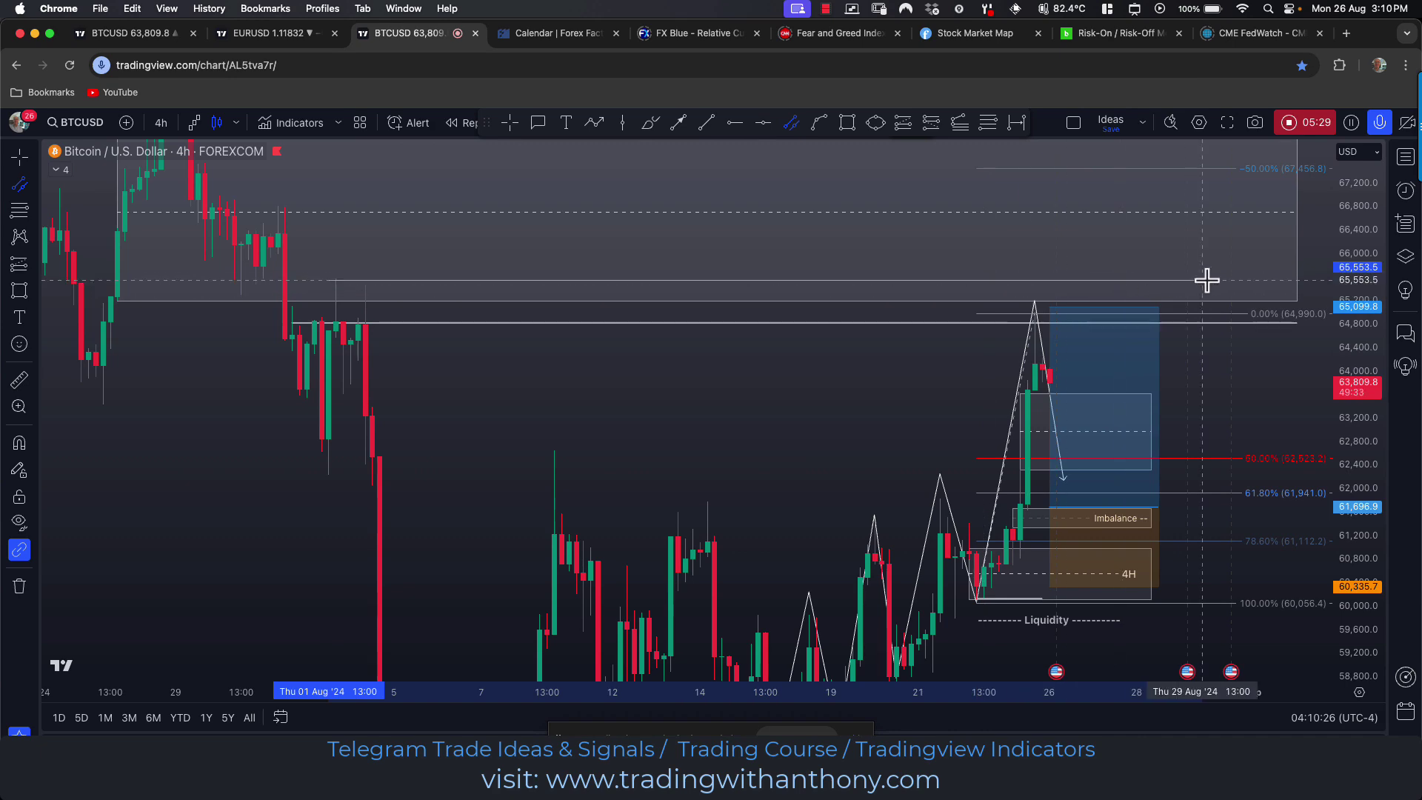
pyautogui.click(1262, 323)
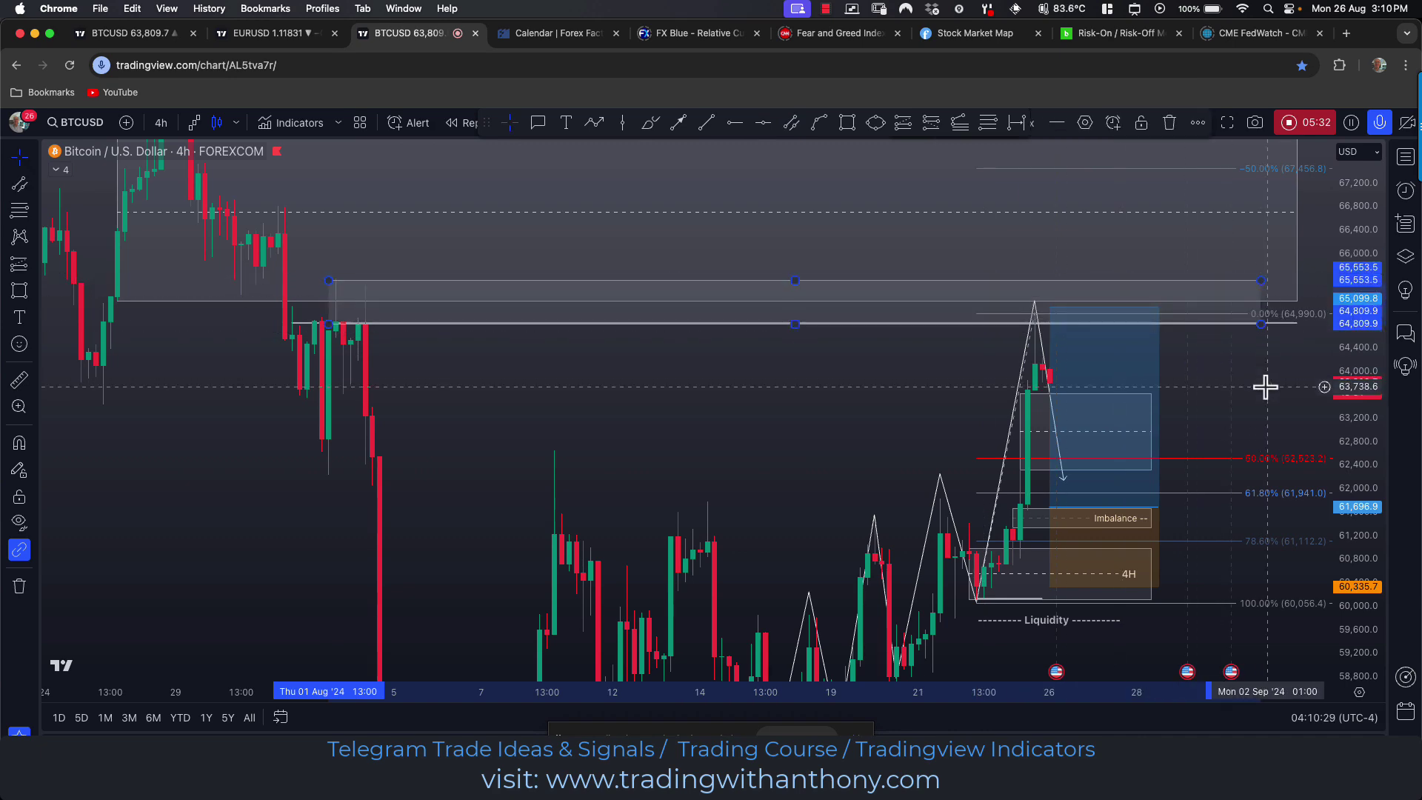
# Raise the long position's target to 69,859.9, near the -100% Fib level
pyautogui.moveTo(1270, 388); pyautogui.dragTo(1111, 419)
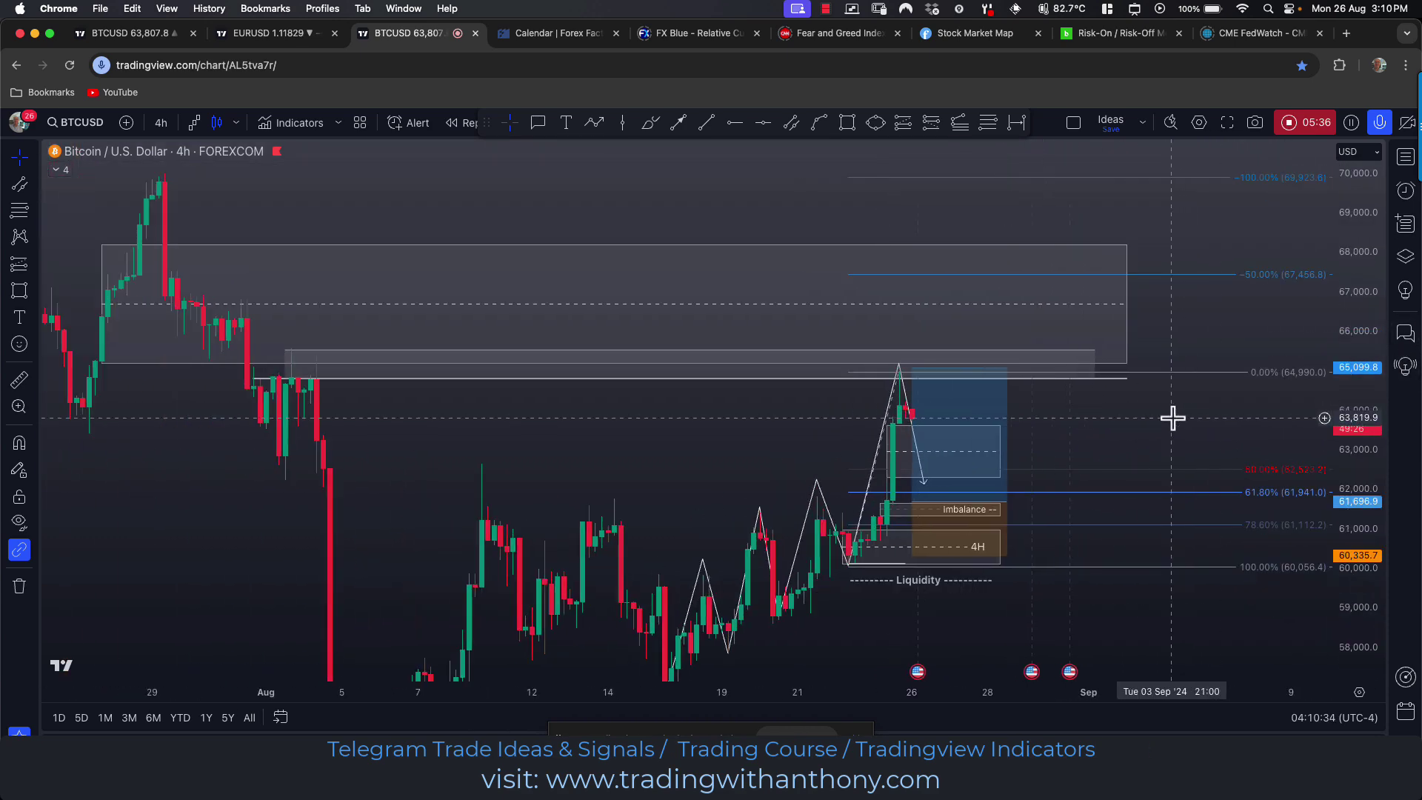
pyautogui.moveTo(1162, 430); pyautogui.dragTo(1159, 445)
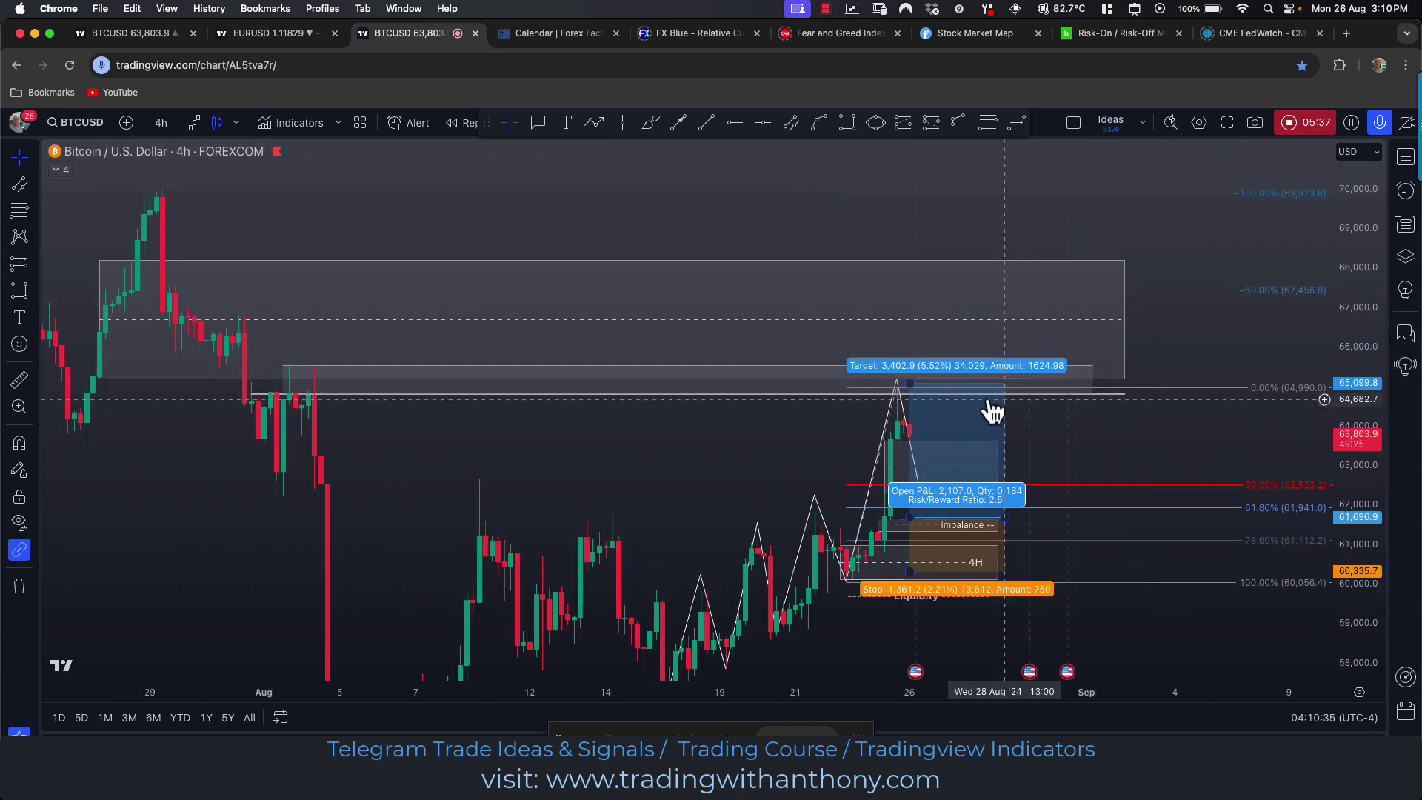
pyautogui.moveTo(910, 381); pyautogui.dragTo(878, 195)
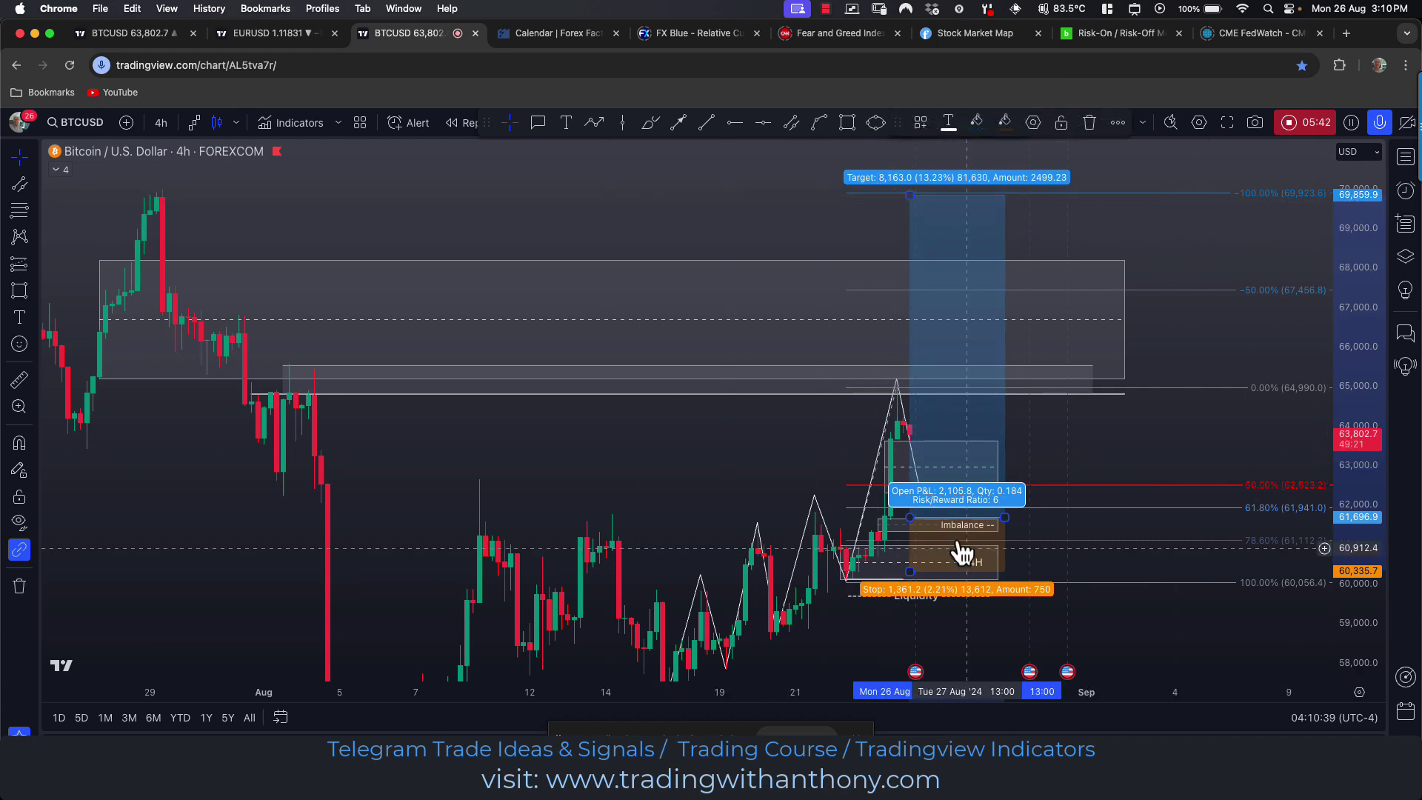
# Draw an arrow from the 29 Jul high near 70,000 down to the sharp low of 5 Aug
pyautogui.moveTo(1357, 239); pyautogui.dragTo(1368, 432)
pyautogui.moveTo(593, 245); pyautogui.dragTo(662, 200)
pyautogui.click(679, 123)
pyautogui.click(228, 230)
pyautogui.moveTo(410, 678)
pyautogui.mouseDown()
pyautogui.moveTo(433, 554)
pyautogui.moveTo(432, 668)
pyautogui.mouseUp()
pyautogui.click(434, 571)
pyautogui.click(571, 477)
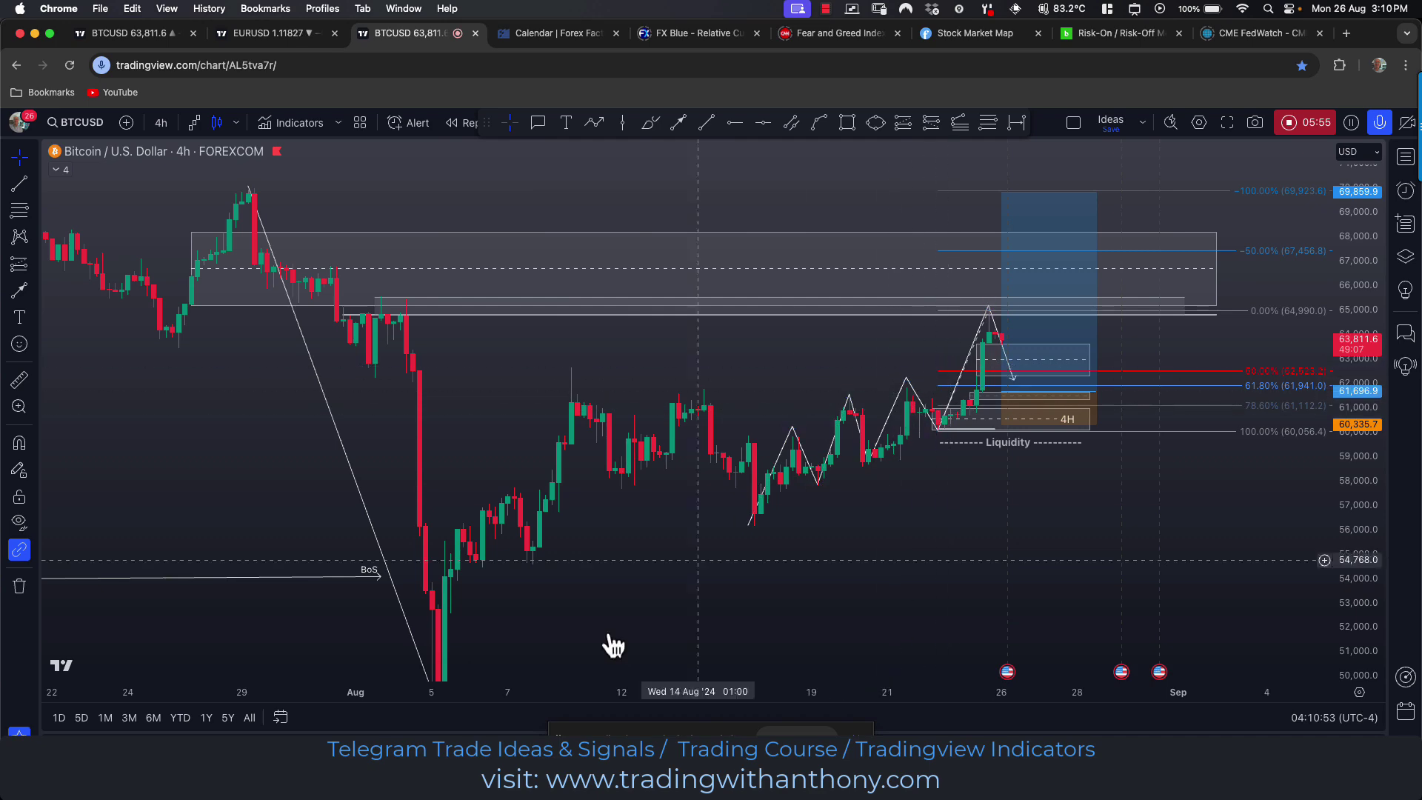
# Draw a curved arrow beneath the recent lows, from about 56,600 on 13 Aug up to about 59,100 on 28 Aug
pyautogui.scroll(1, 927, 527)
pyautogui.scroll(5, 927, 526)
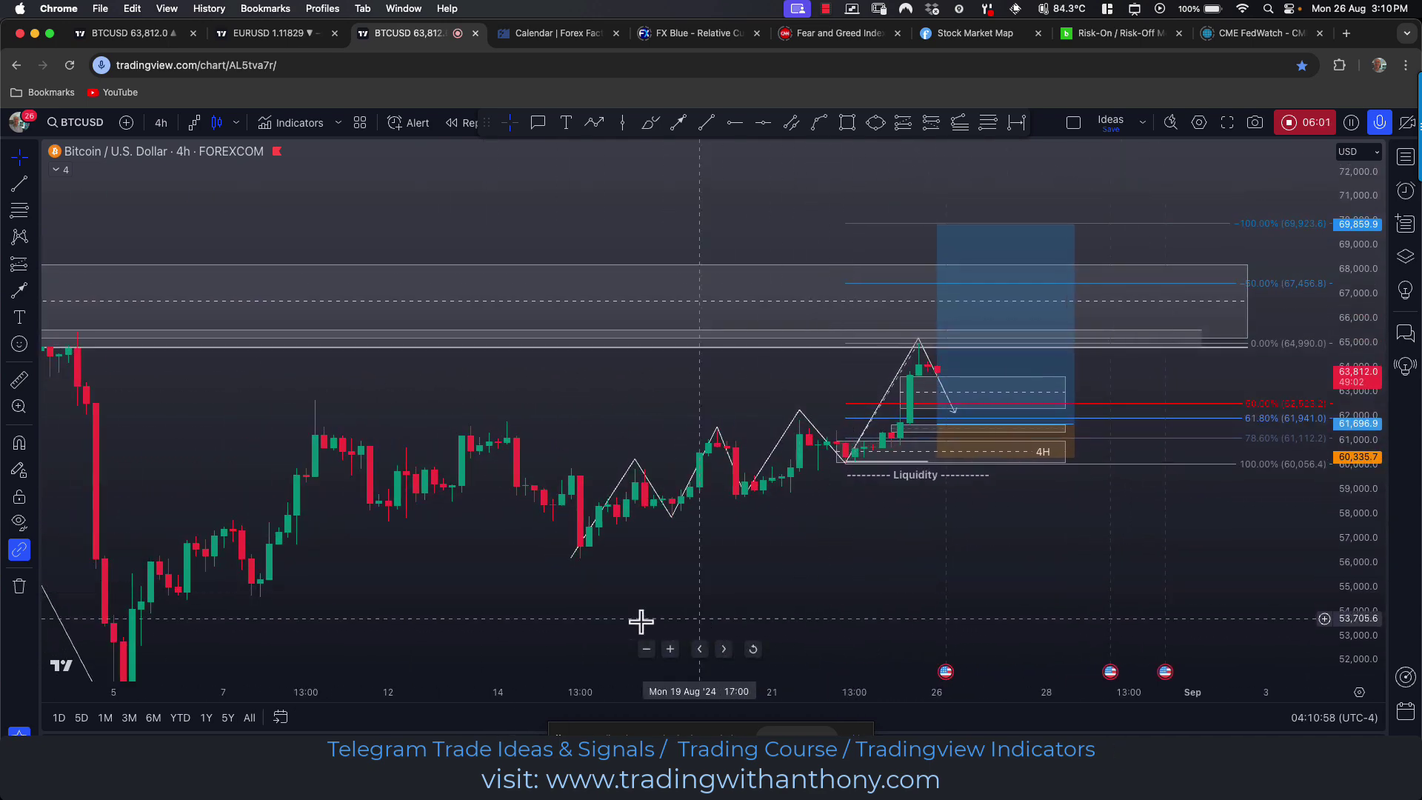
pyautogui.click(820, 124)
pyautogui.click(480, 548)
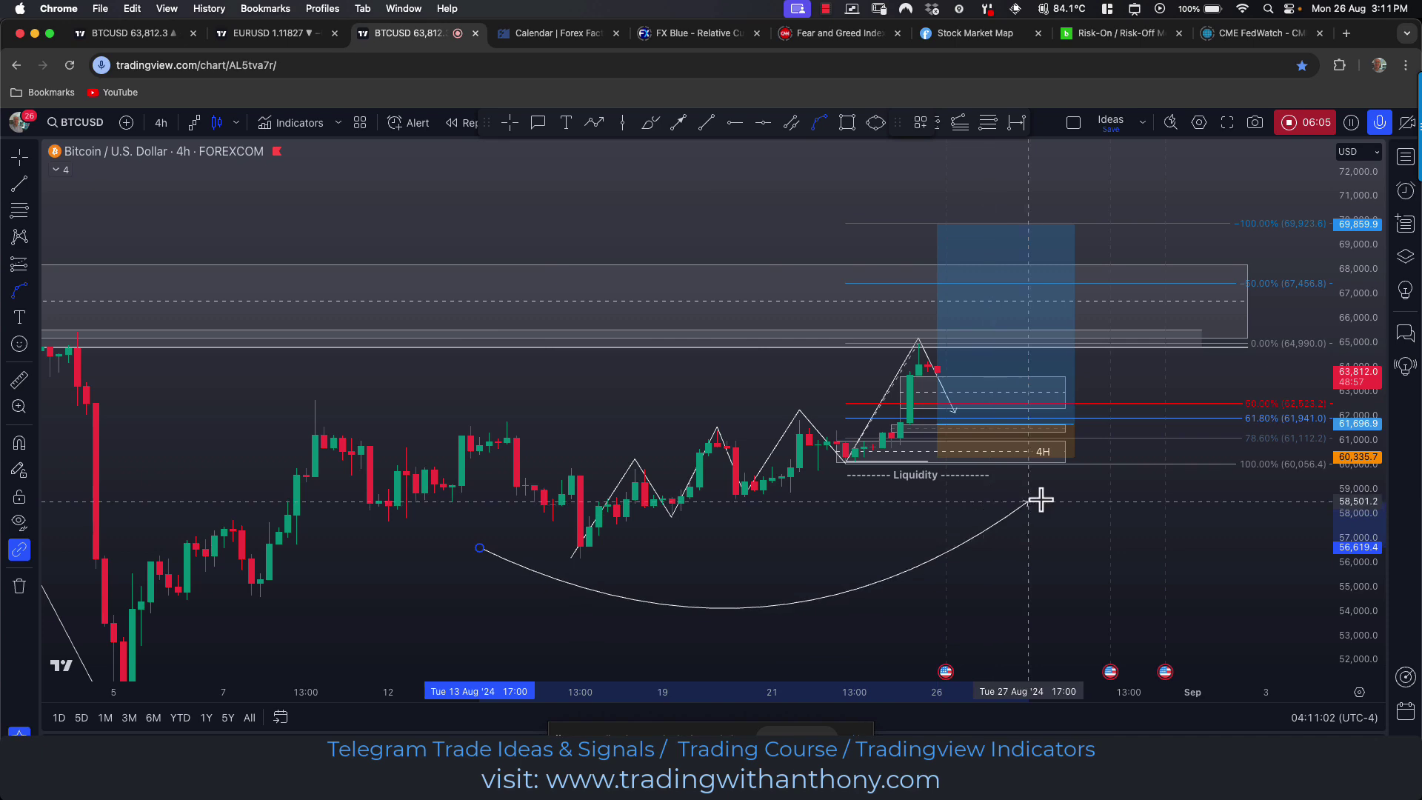
pyautogui.click(1065, 486)
# Draw a horizontal line at 69,883 from the 29 Jul high across to 28 Aug
pyautogui.moveTo(430, 226); pyautogui.dragTo(511, 226)
pyautogui.scroll(-3, 511, 226)
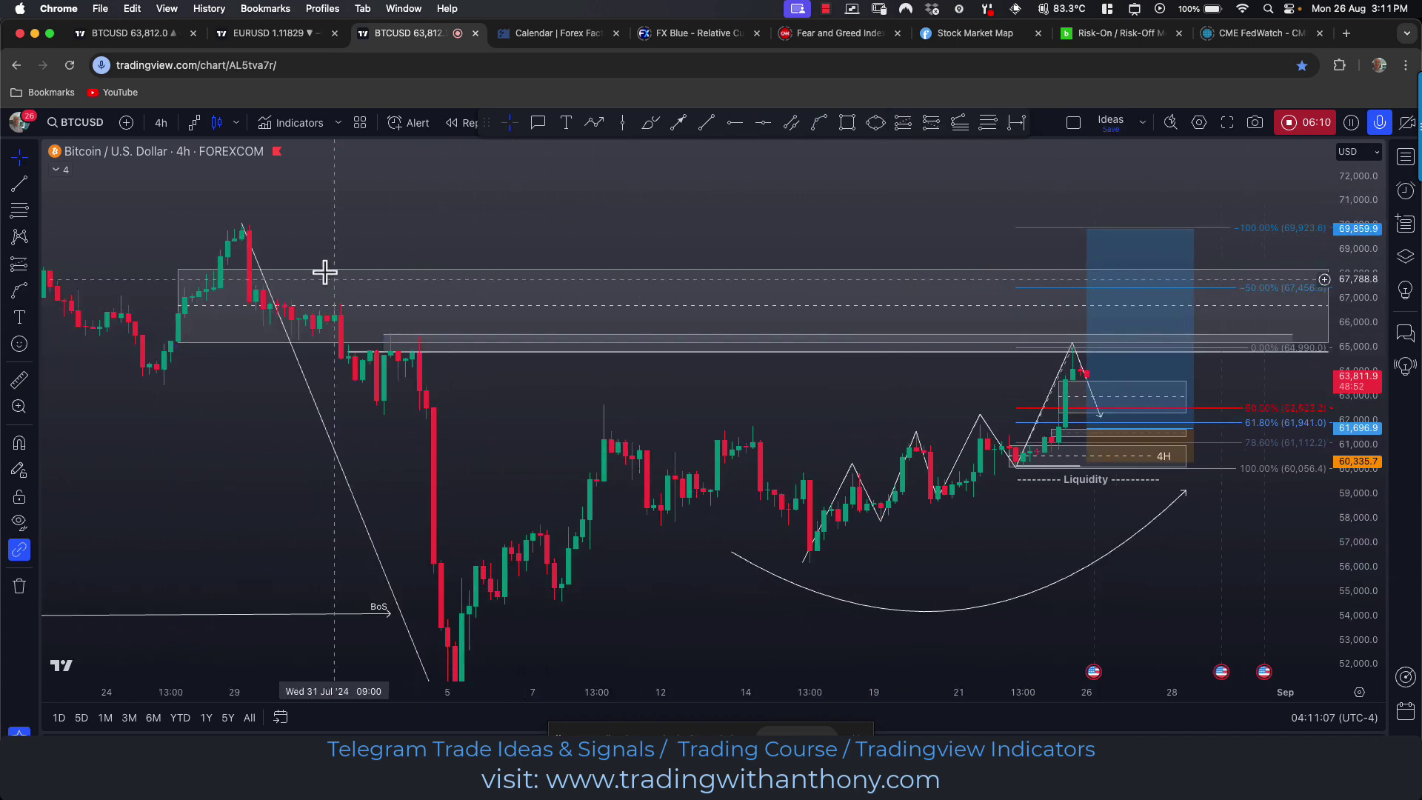
pyautogui.click(707, 123)
pyautogui.click(235, 228)
pyautogui.click(1202, 228)
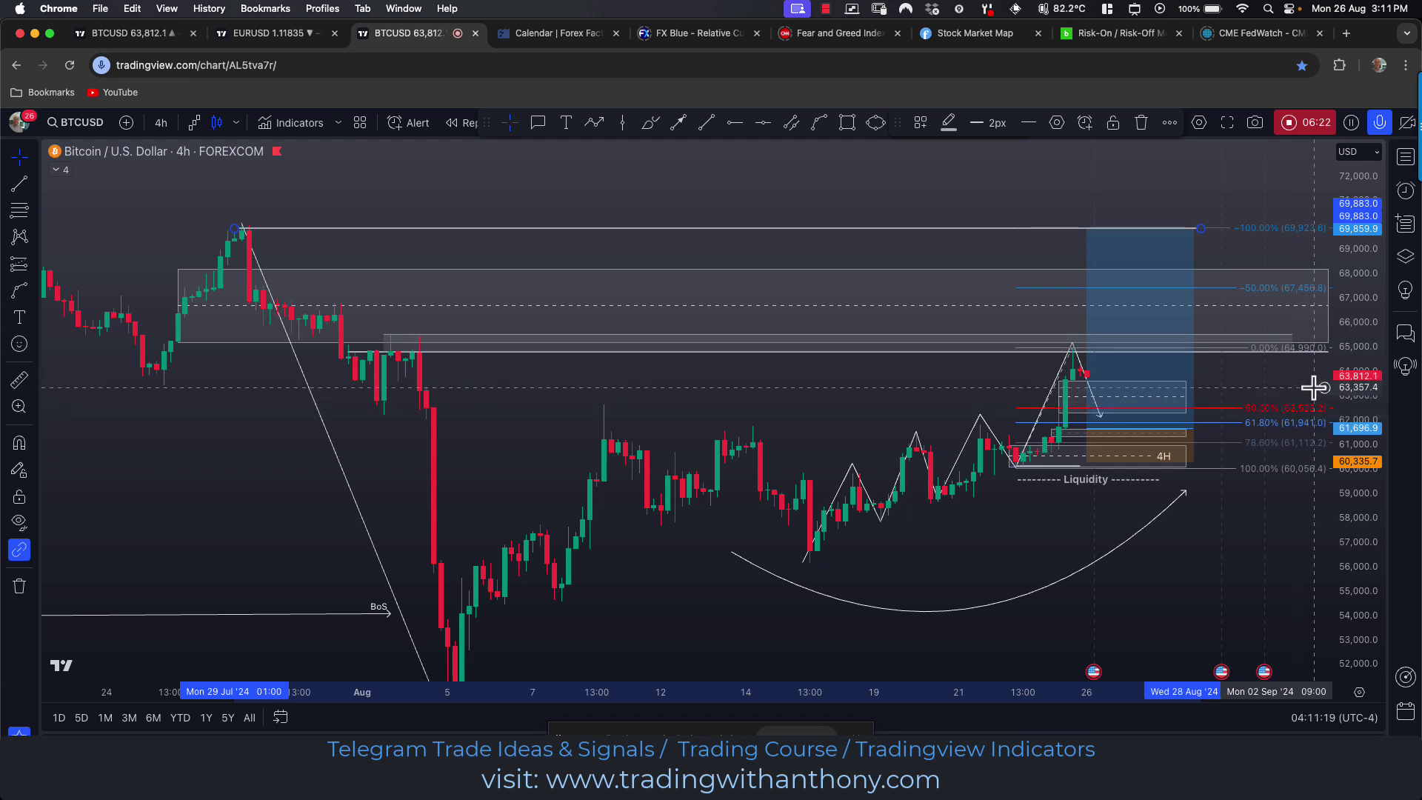
# Move the long position forward in time so it starts at about 17:00 on 26 Aug
pyautogui.click(1125, 259)
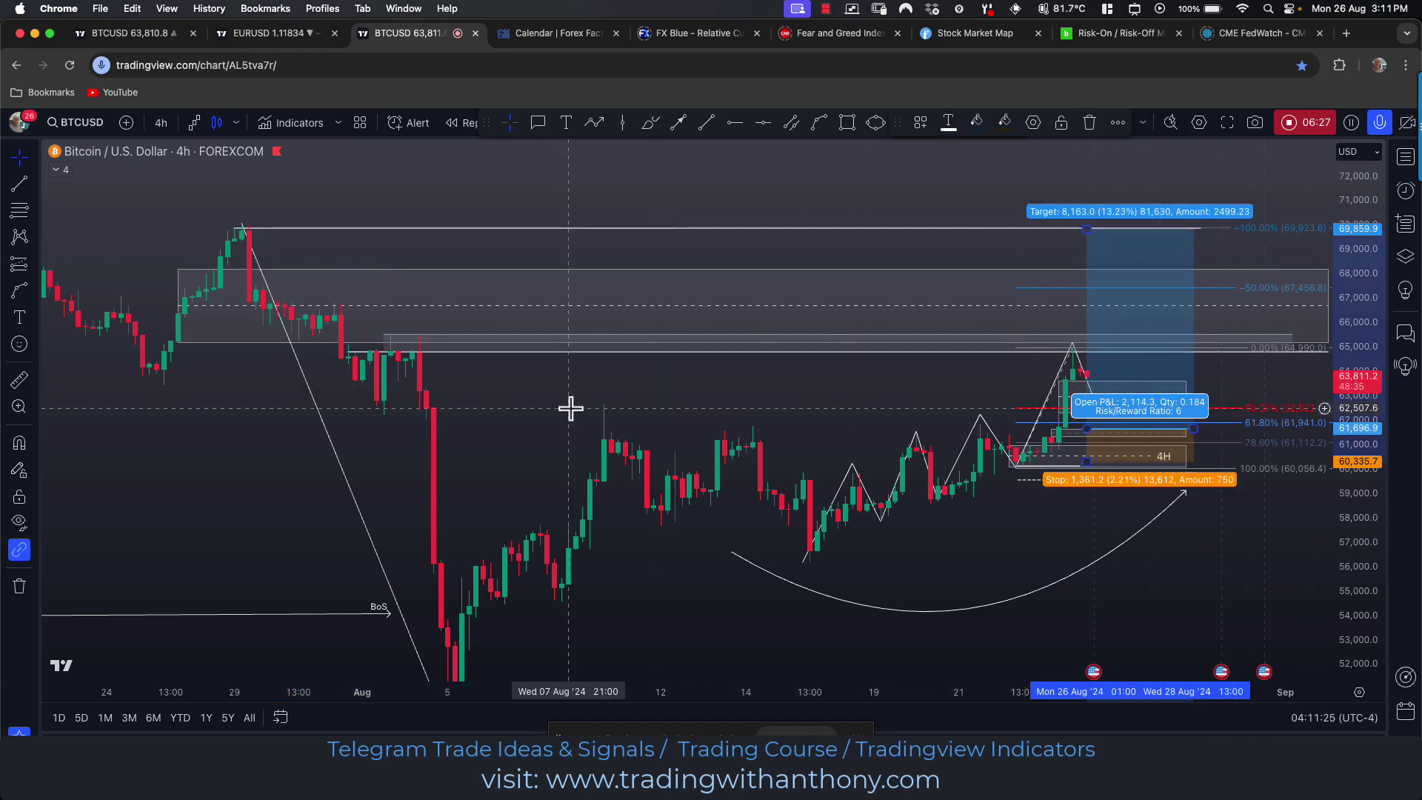
pyautogui.scroll(4, 635, 412)
pyautogui.moveTo(1359, 548); pyautogui.dragTo(1368, 356)
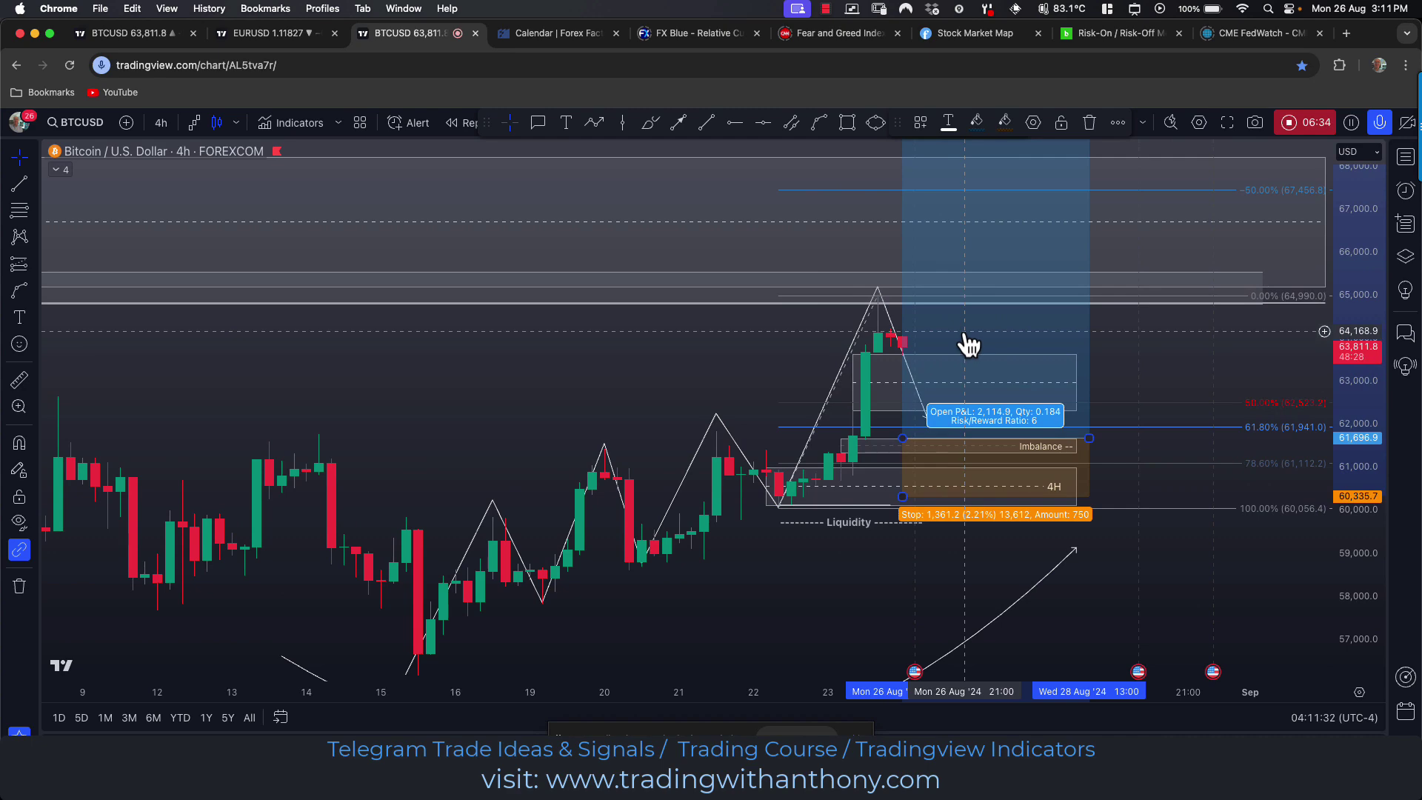
pyautogui.press('Right')
pyautogui.press('Right')
pyautogui.press('Right')
pyautogui.press('Right')
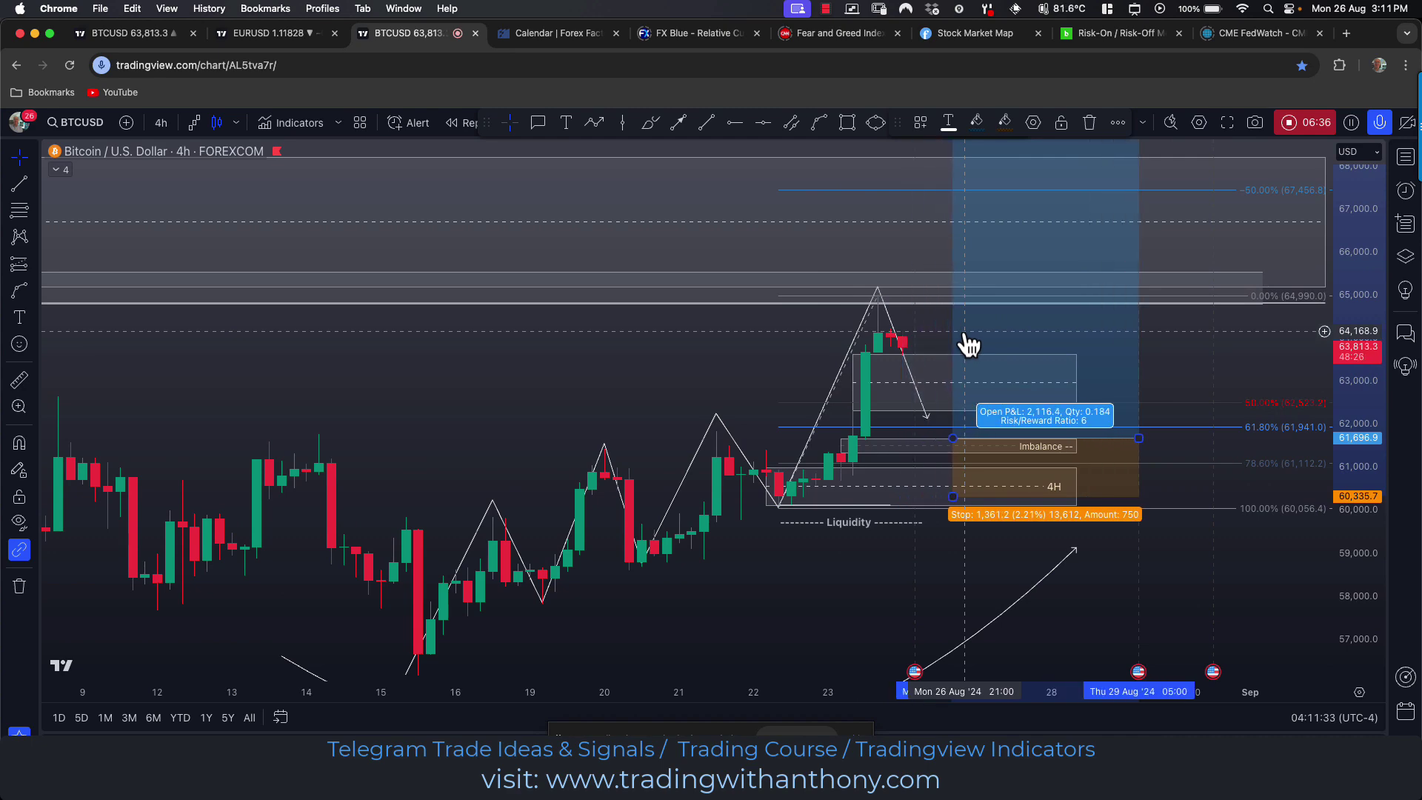
# Switch the chart to the 15-minute interval and frame the latest rally, pullback and zones
pyautogui.click(161, 123)
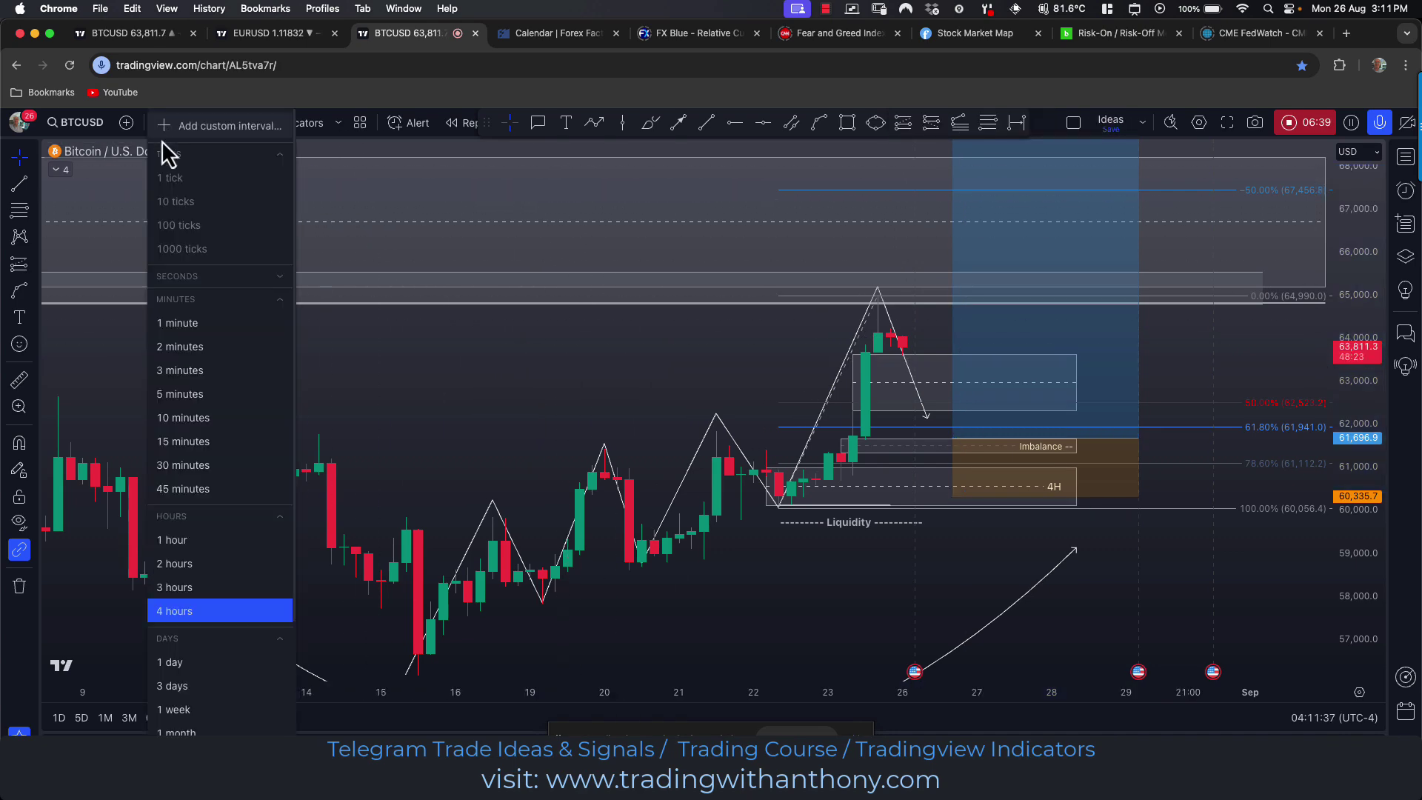
pyautogui.click(181, 442)
pyautogui.scroll(-3, 1030, 565)
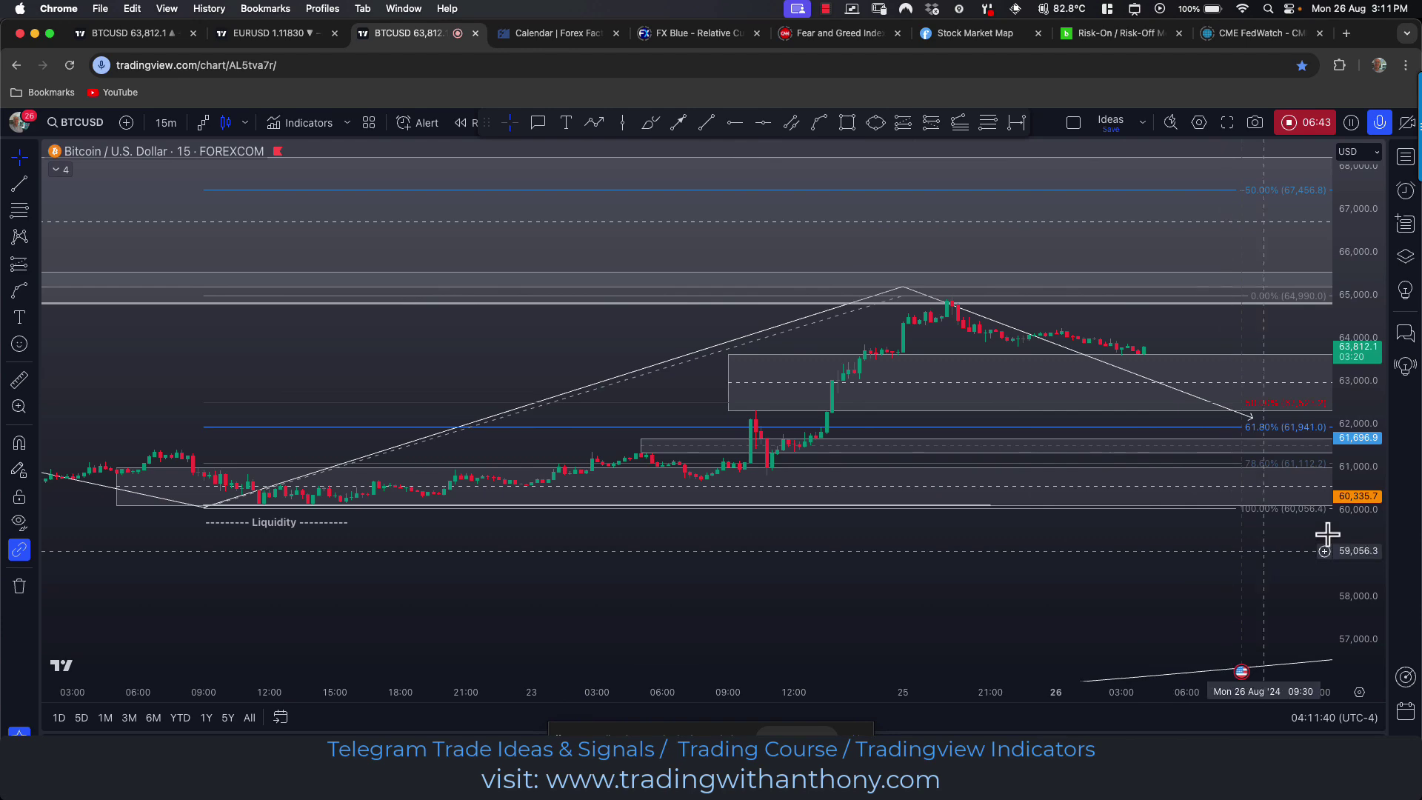
pyautogui.moveTo(1368, 472); pyautogui.dragTo(1363, 174)
pyautogui.scroll(-3, 1128, 209)
pyautogui.moveTo(581, 302); pyautogui.dragTo(147, 350)
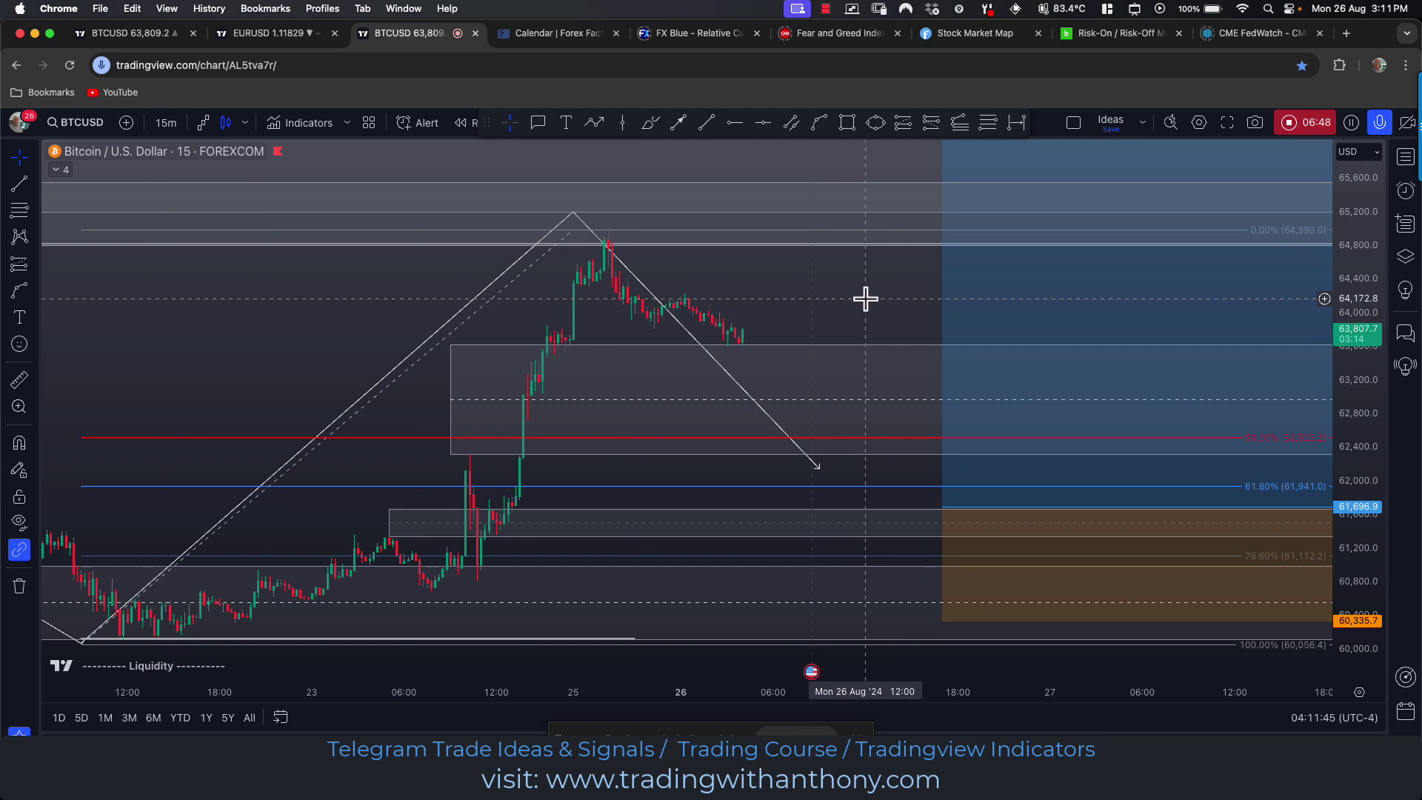
pyautogui.moveTo(856, 298); pyautogui.dragTo(872, 291)
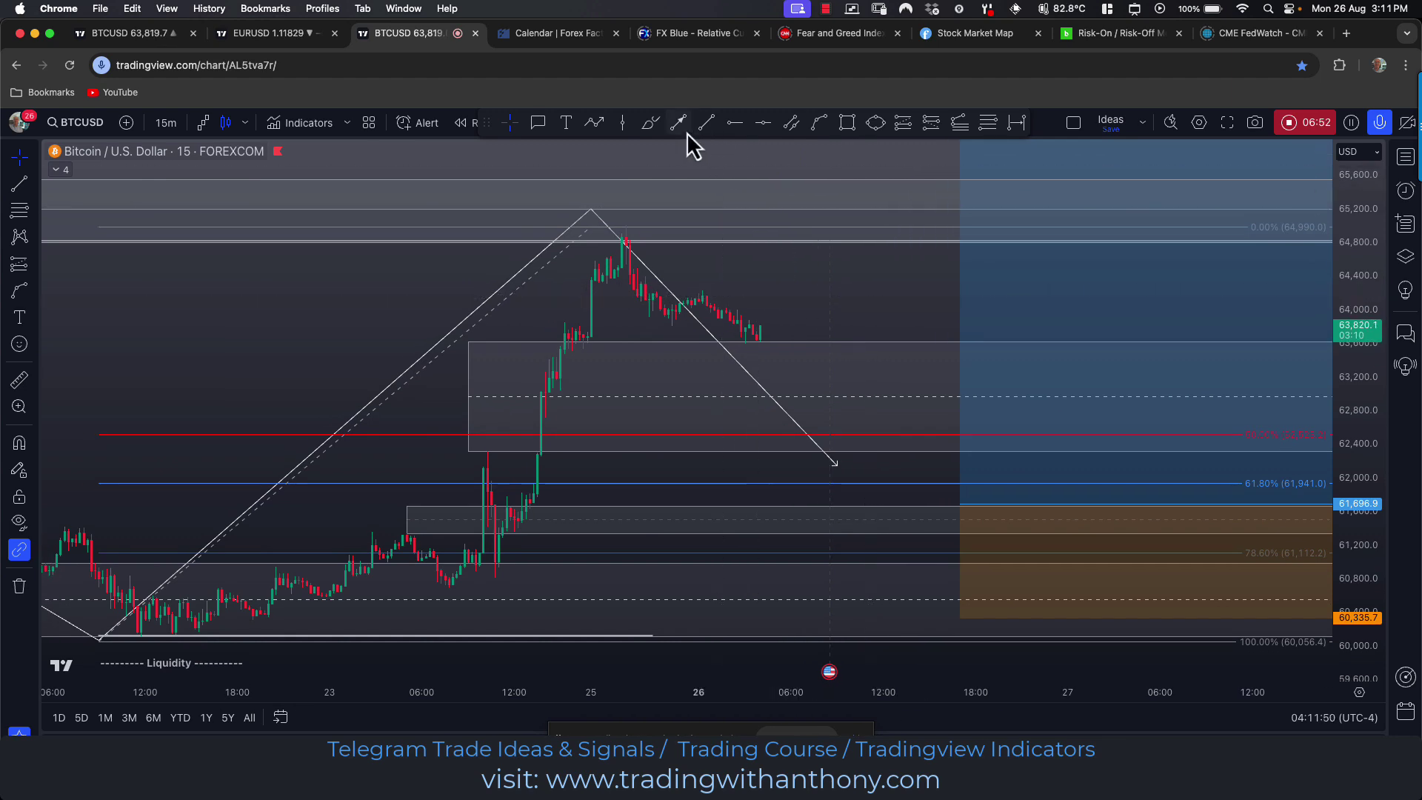
# Add a vertical line at 08:00 on 26 Aug with the "NY Session Open Bris 22:00 / NY 8:00" template, and check the chart's time zone
pyautogui.click(623, 125)
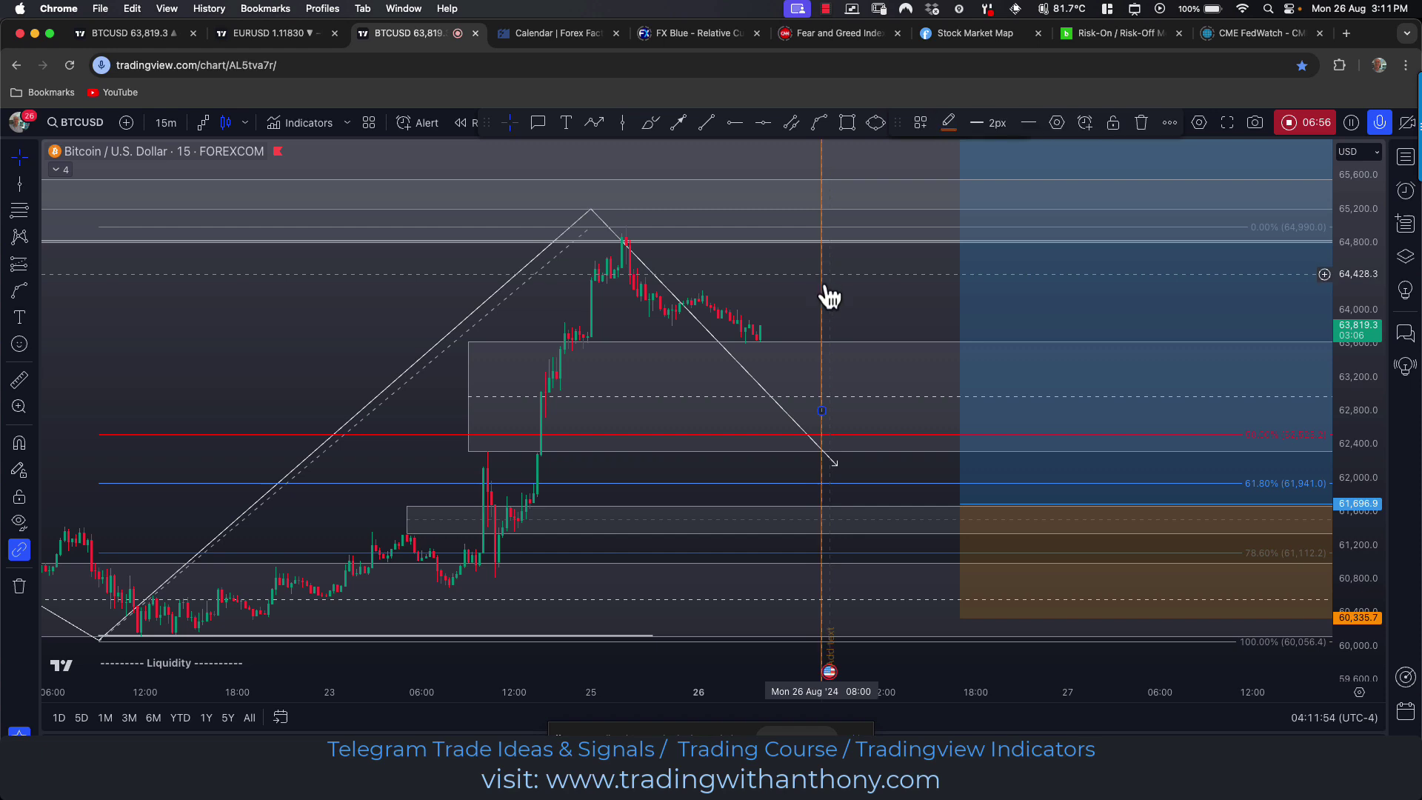
pyautogui.click(822, 414)
pyautogui.doubleClick(819, 415)
pyautogui.moveTo(736, 282); pyautogui.dragTo(308, 198)
pyautogui.click(186, 499)
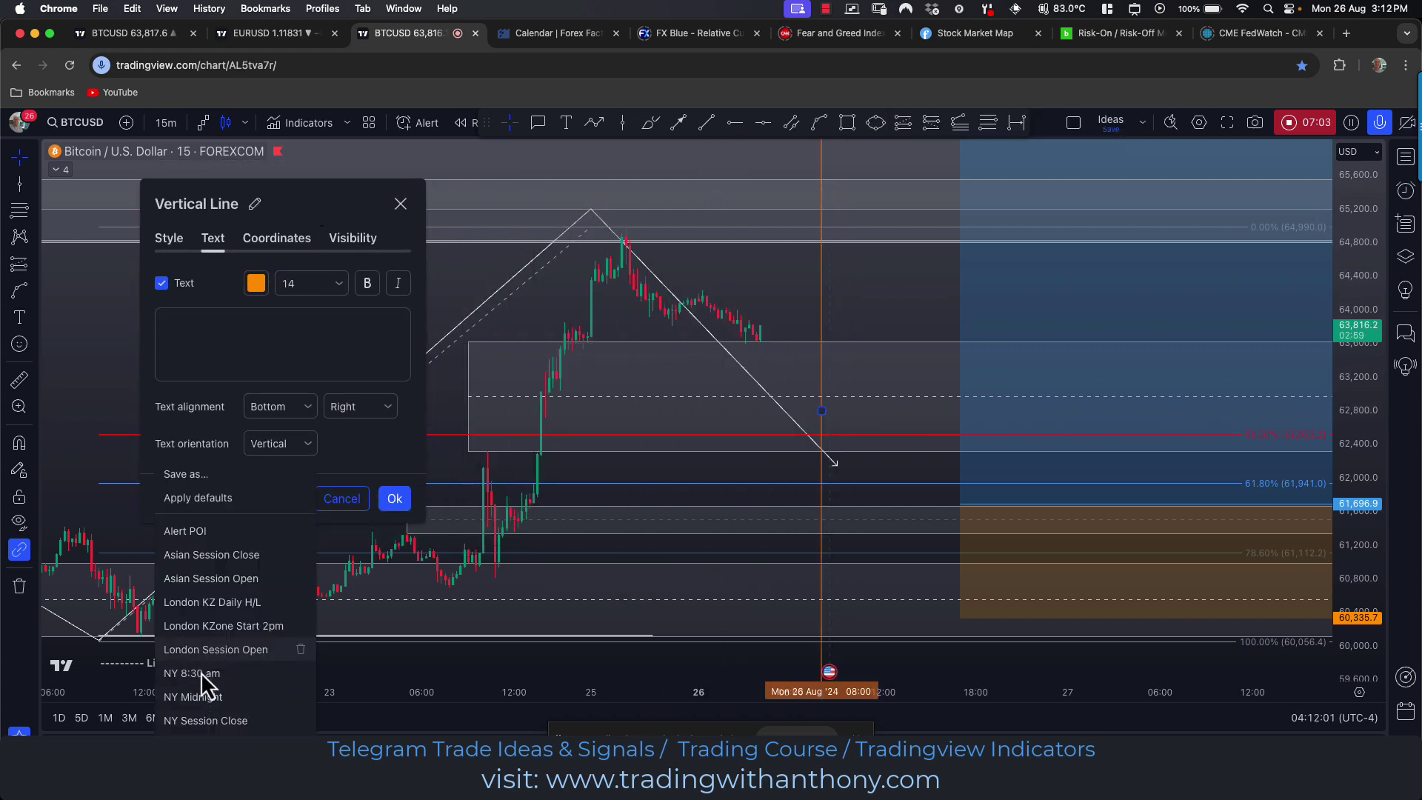
pyautogui.click(211, 723)
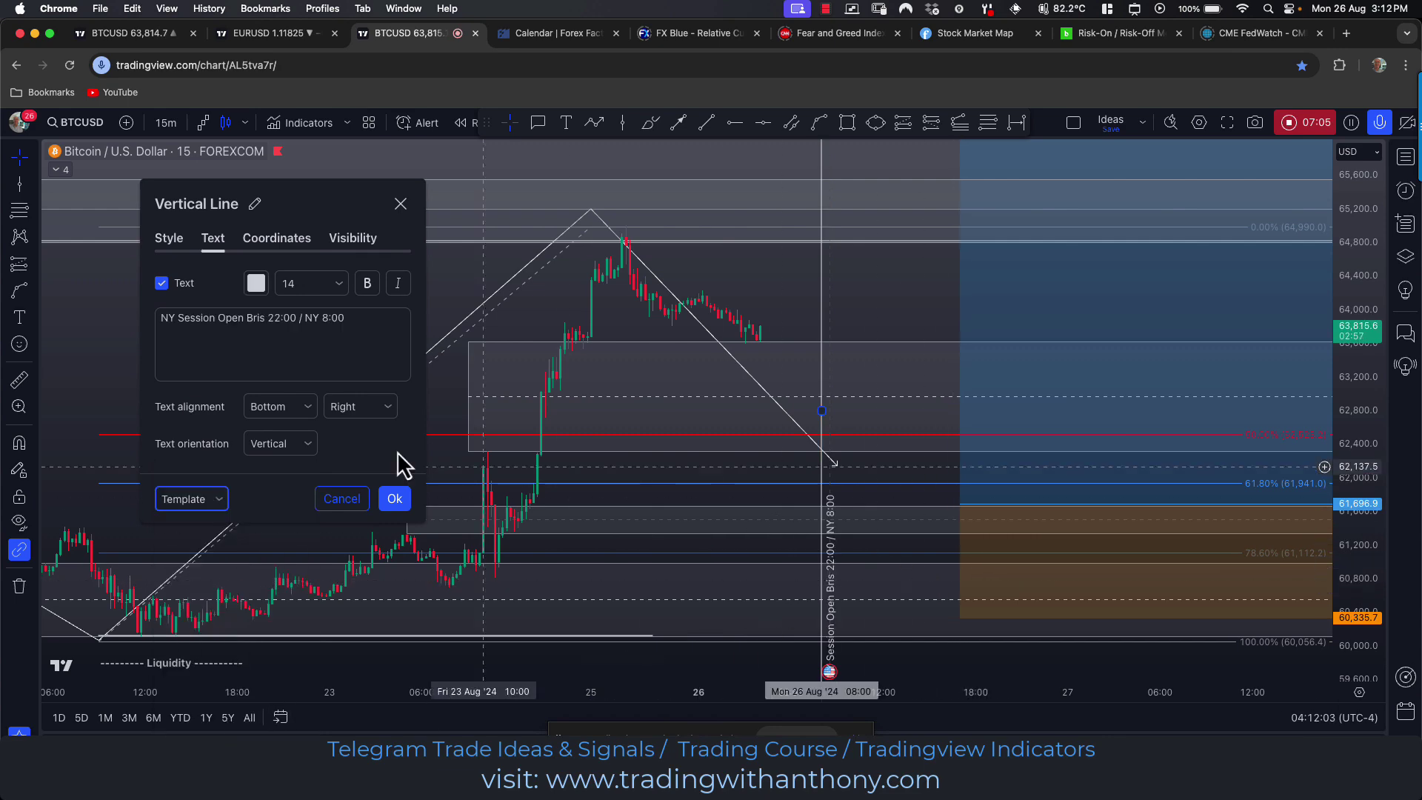
pyautogui.click(405, 499)
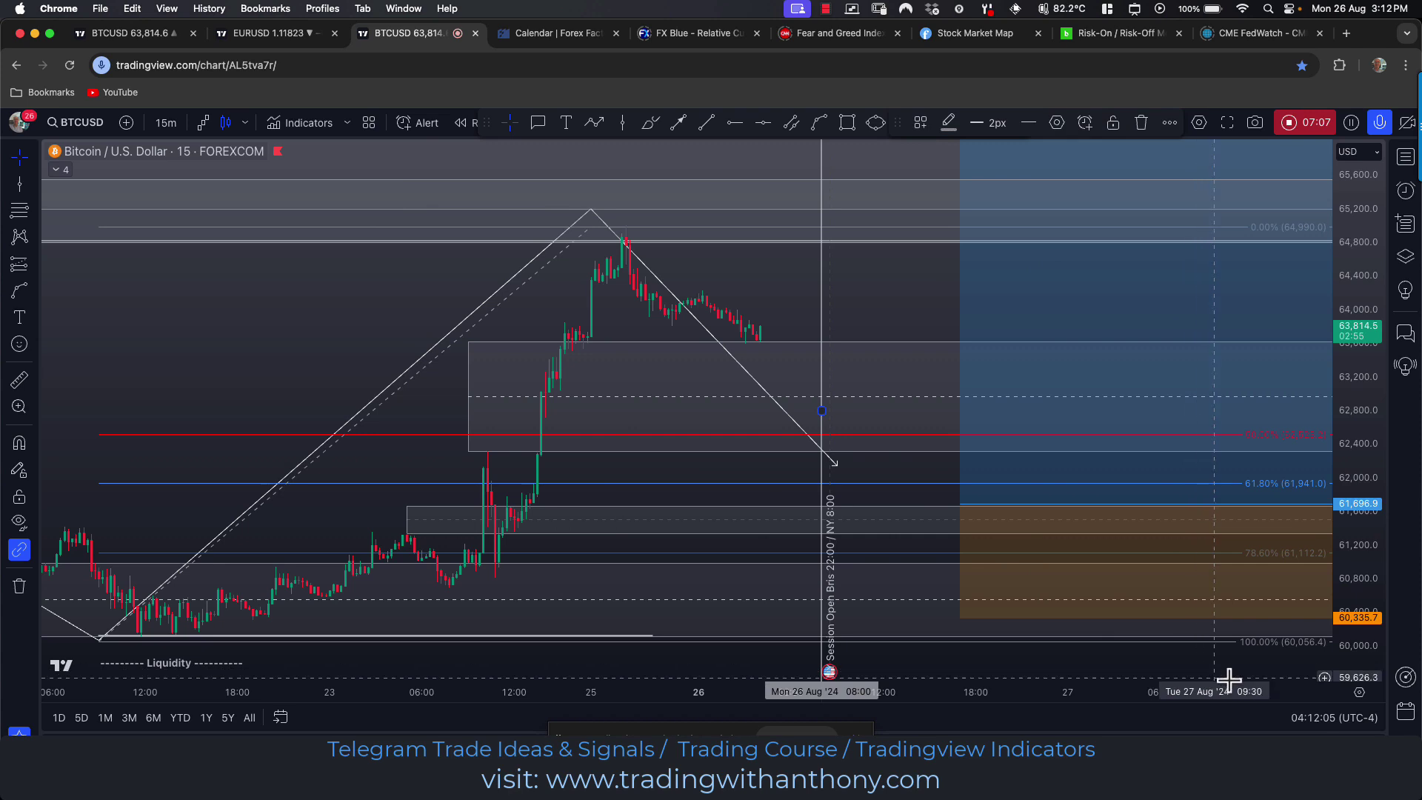
pyautogui.click(1333, 718)
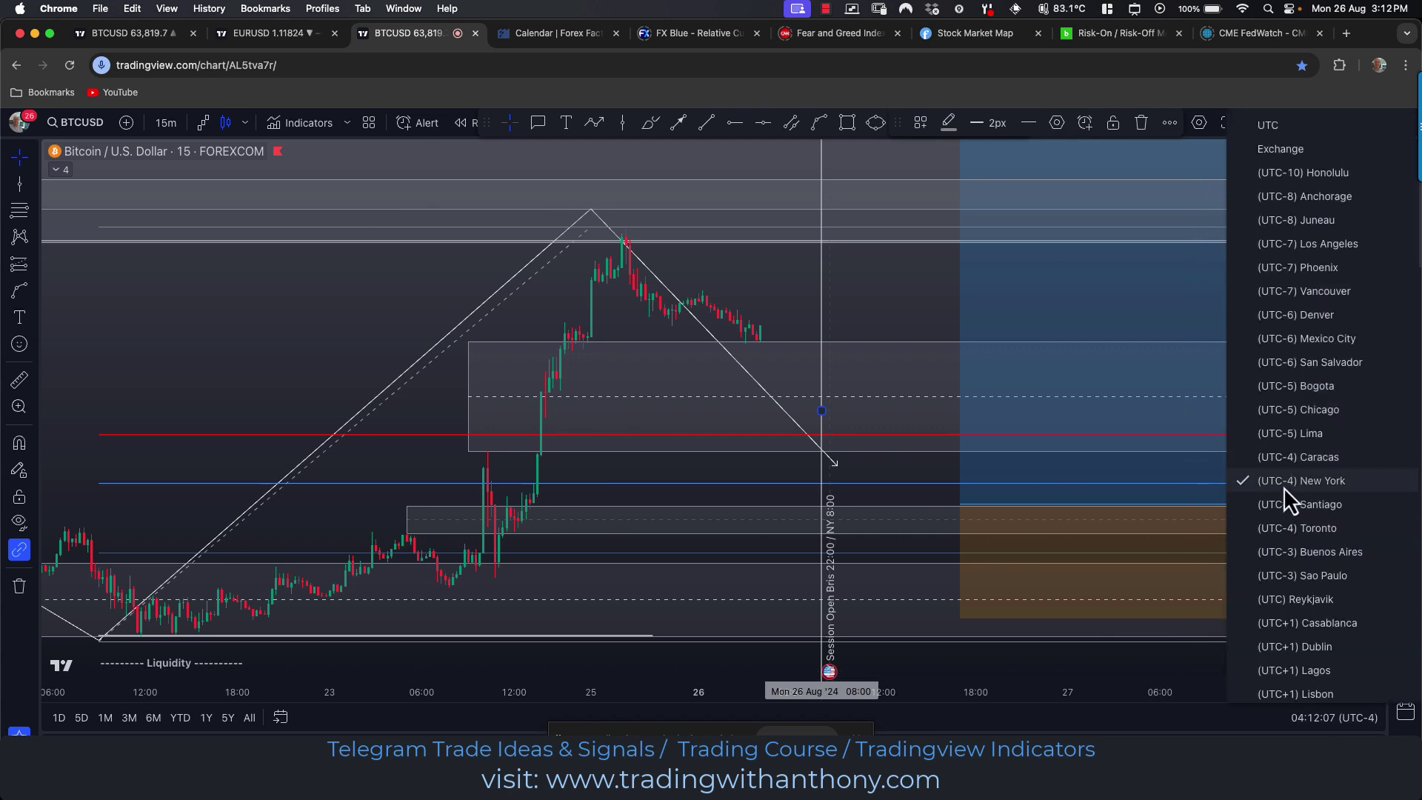
pyautogui.click(899, 283)
# Move the tip of the pullback arrow back to the evening of 25 Aug, near 62,000
pyautogui.moveTo(841, 470); pyautogui.dragTo(667, 478)
pyautogui.hscroll(2, 828, 283)
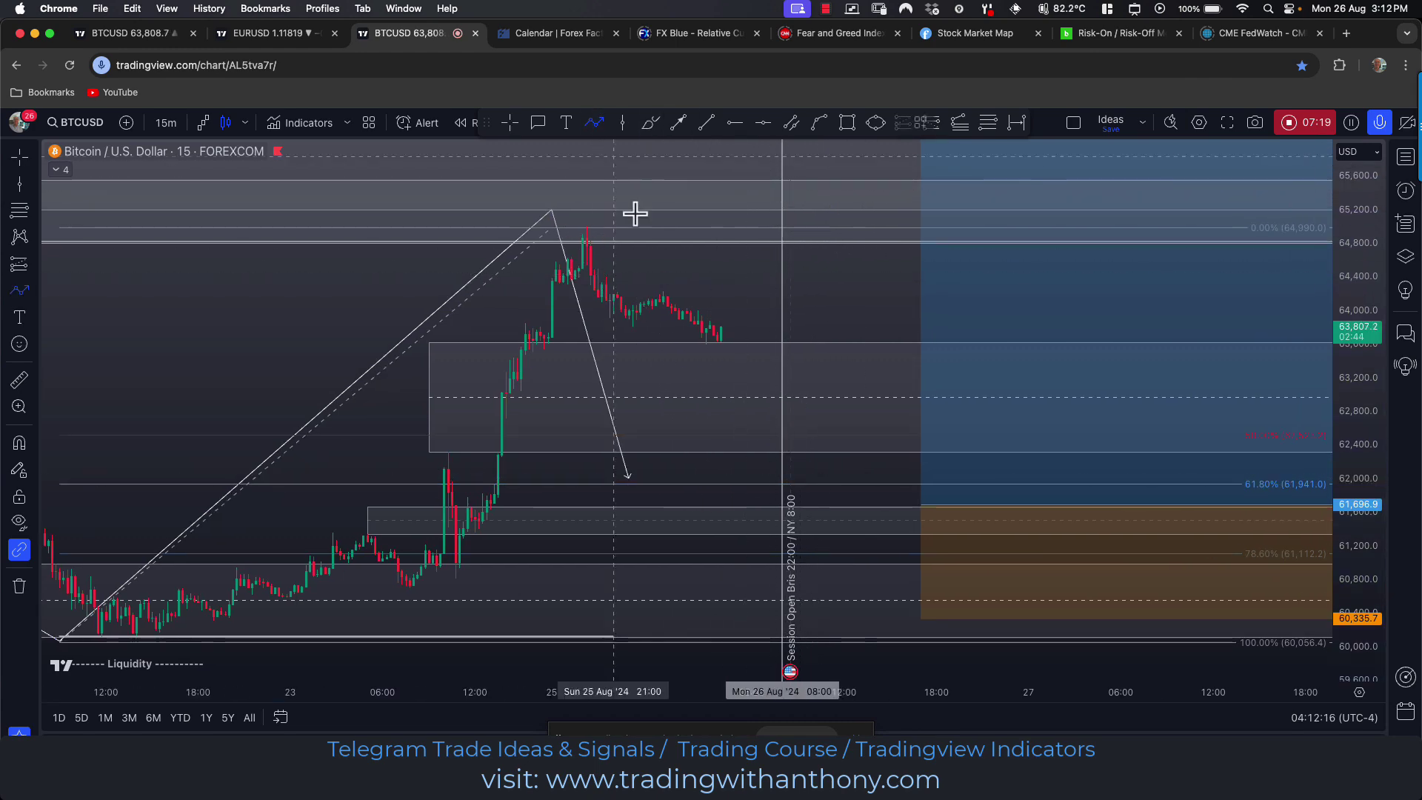
# Draw a zigzag projection path from the current price down to about 61,500, ranging sideways before rising to about 65,200 on 27 Aug
pyautogui.click(718, 335)
pyautogui.click(748, 351)
pyautogui.click(733, 381)
pyautogui.click(775, 407)
pyautogui.click(756, 440)
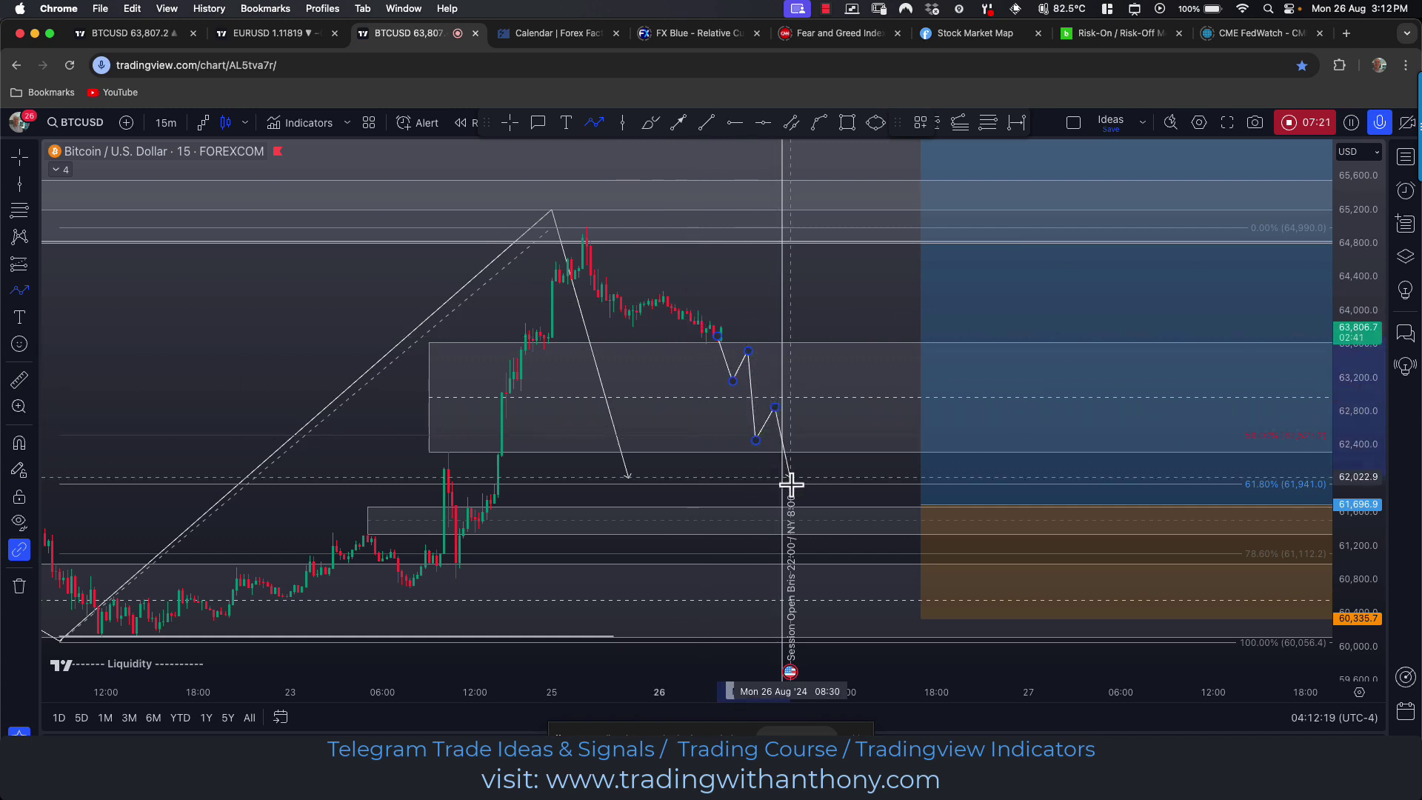
pyautogui.click(814, 473)
pyautogui.click(837, 507)
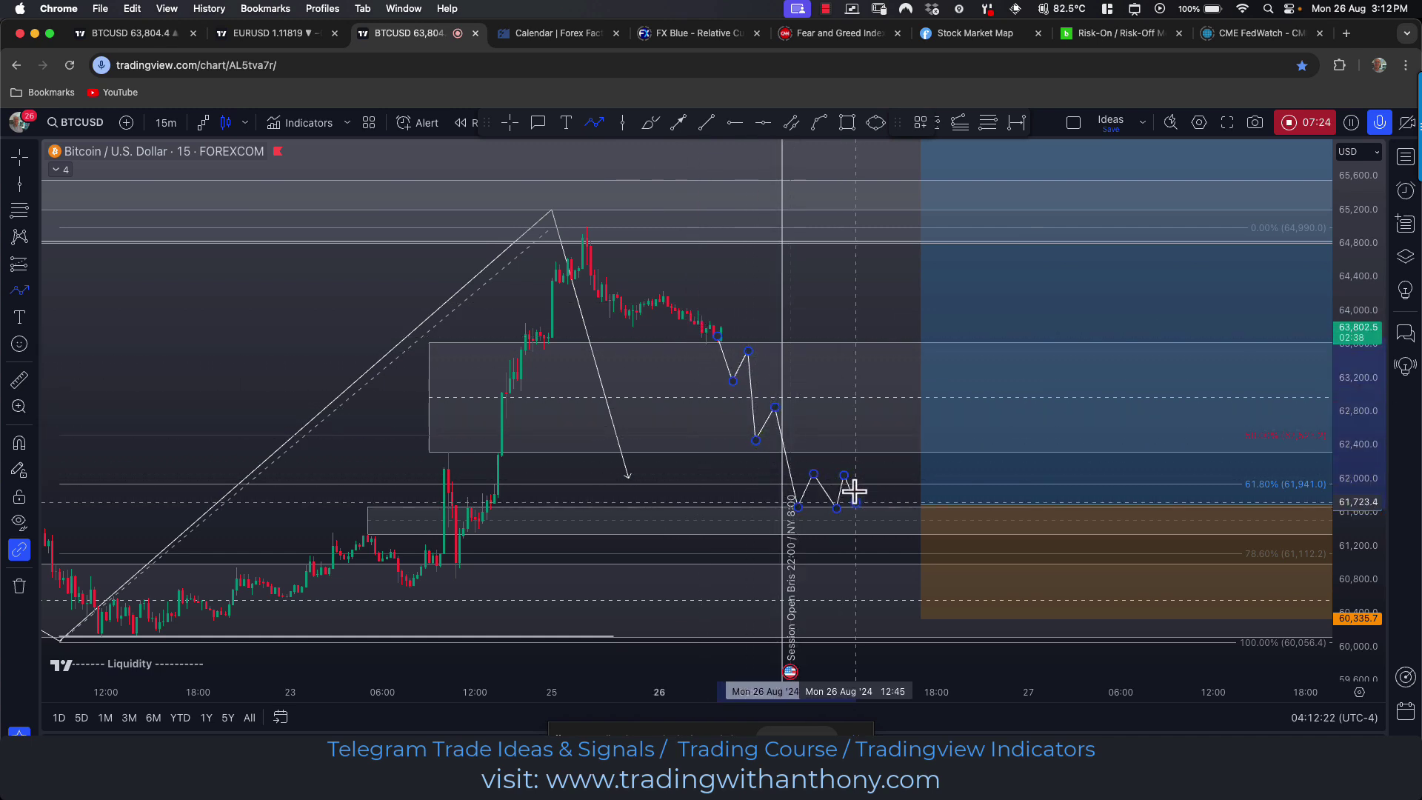
pyautogui.click(878, 507)
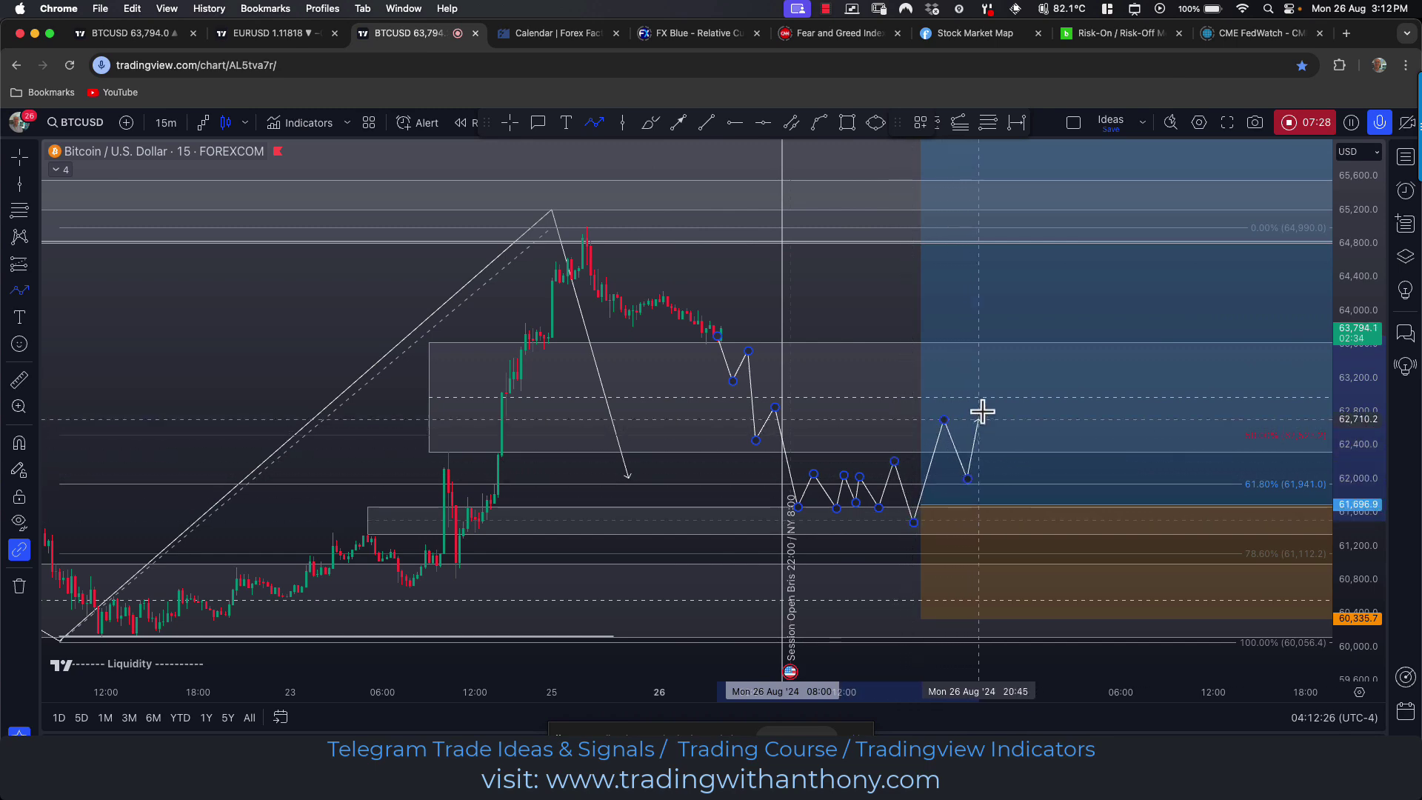
pyautogui.click(993, 383)
pyautogui.click(1018, 437)
pyautogui.doubleClick(1102, 210)
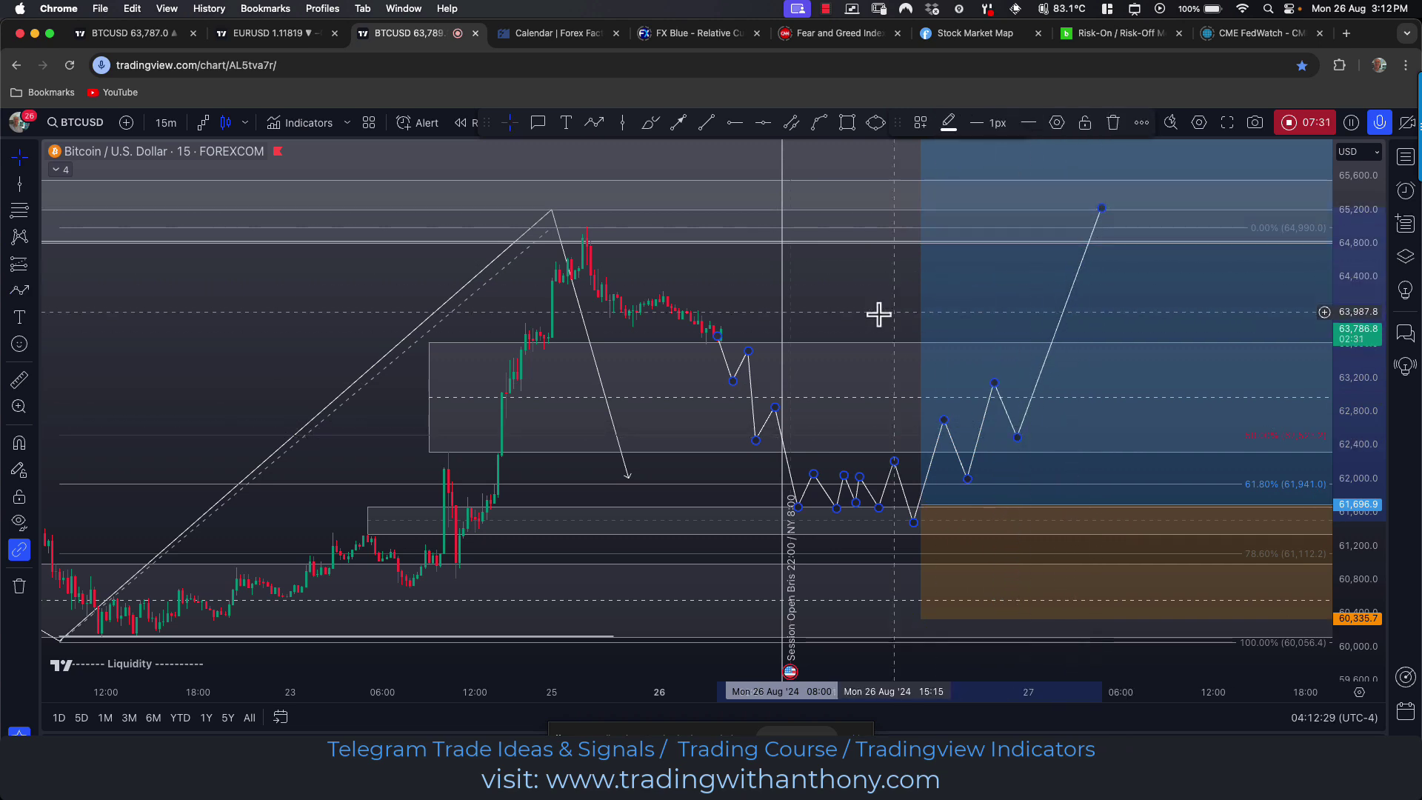
# Try the zigzag path with its base in the lower 4H zone, and raise it back to the 61.80% Fib level
pyautogui.hscroll(-3, 863, 292)
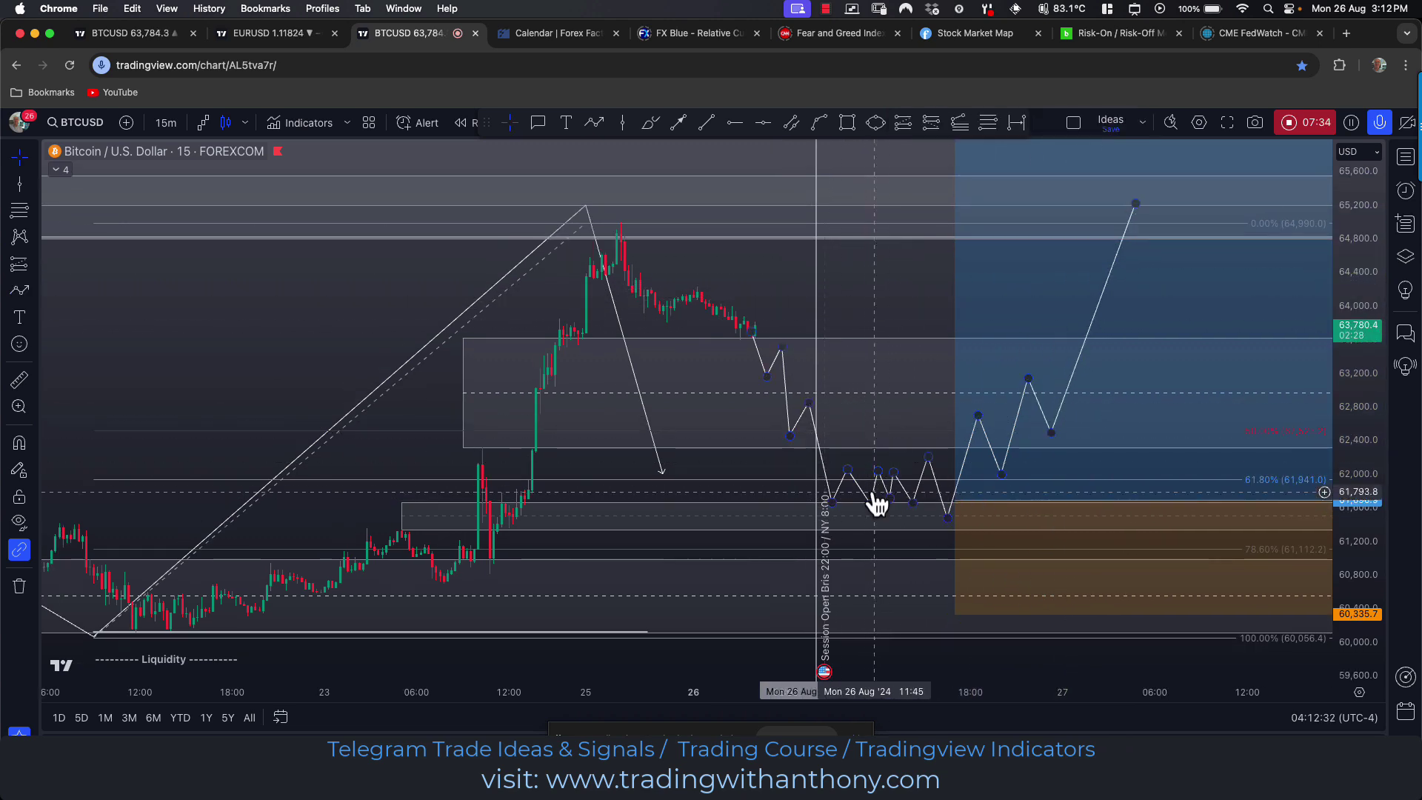
pyautogui.moveTo(891, 502); pyautogui.dragTo(884, 593)
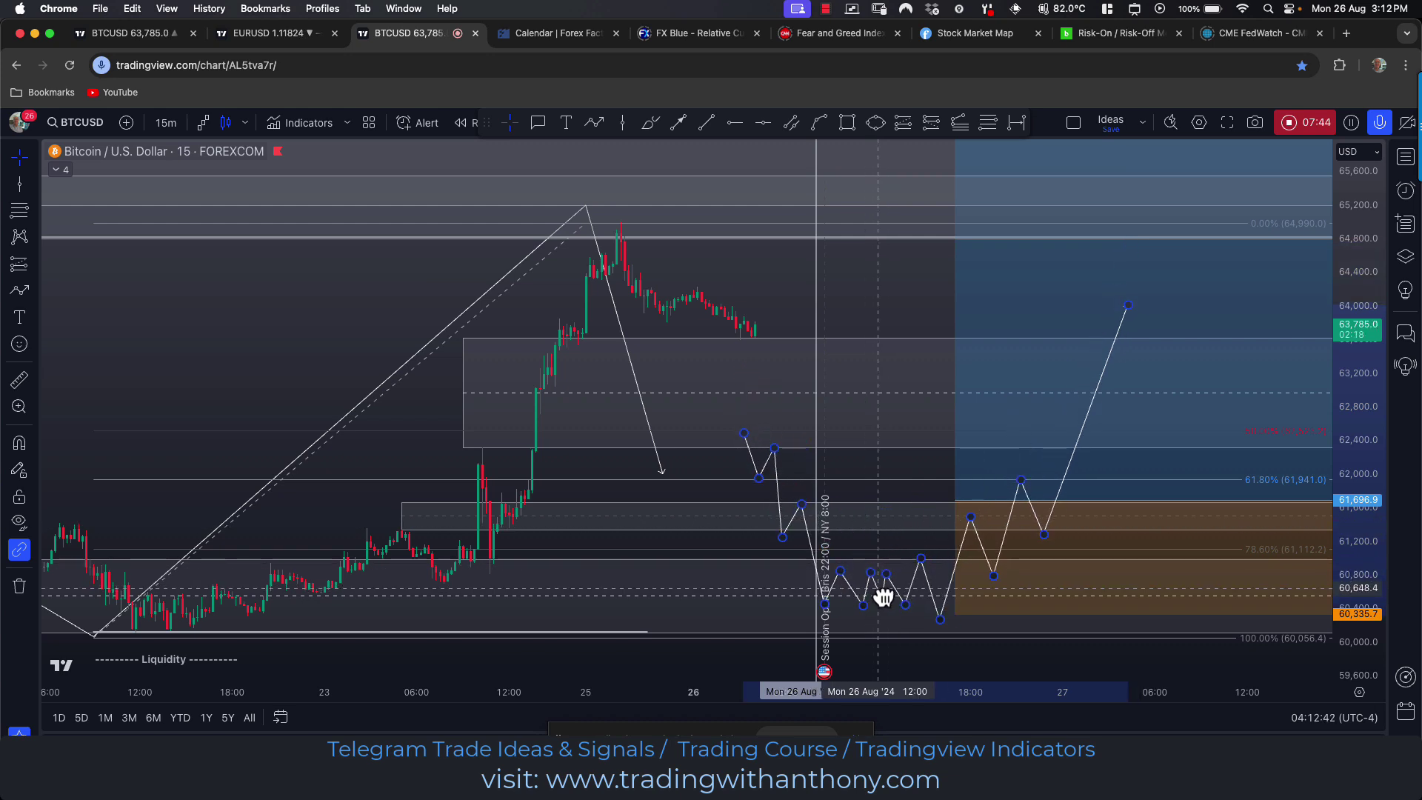
pyautogui.moveTo(884, 597)
pyautogui.mouseDown()
pyautogui.moveTo(863, 460)
pyautogui.moveTo(868, 472)
pyautogui.mouseUp()
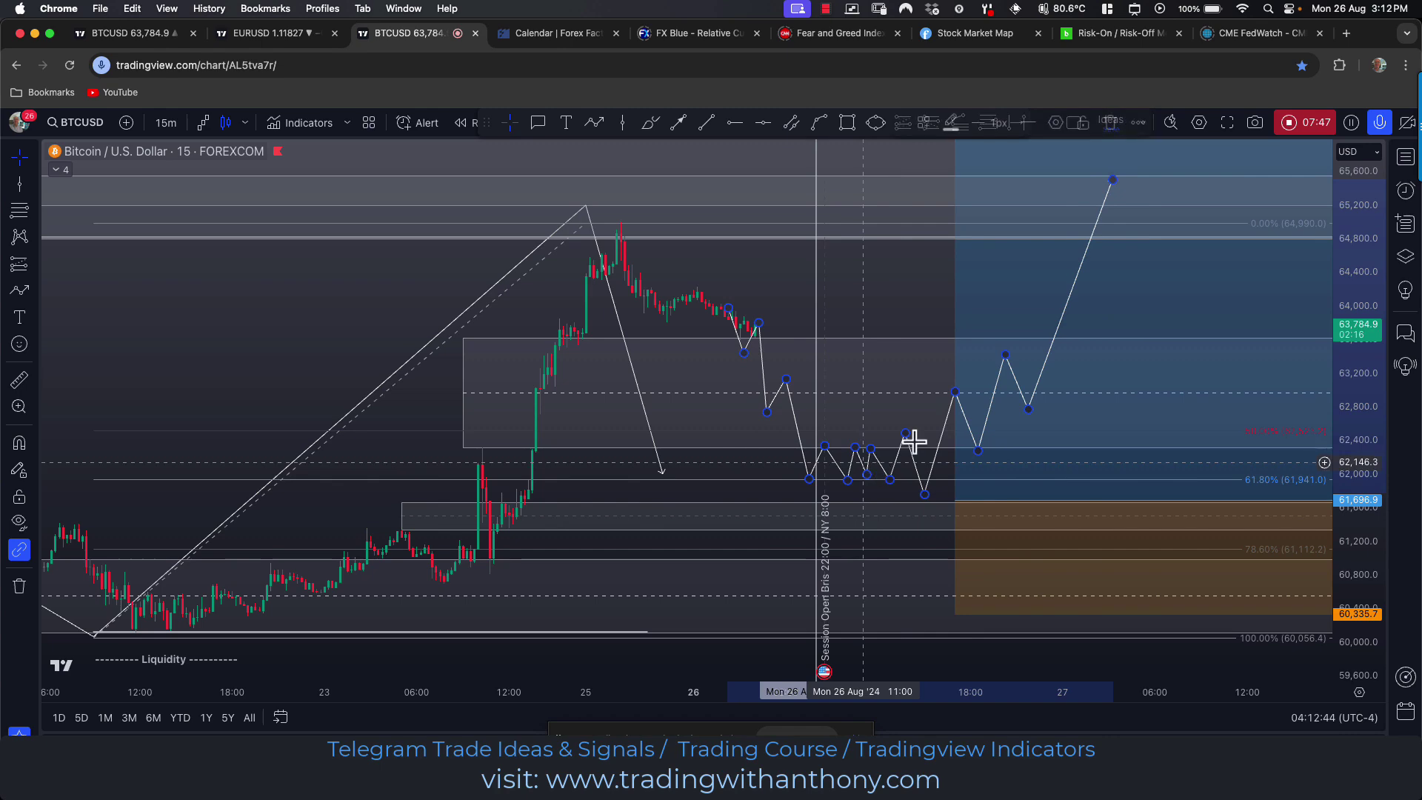
# Delete the long position and lower the zigzag path so its base spans the 61.80% Fib level and the imbalance zone
pyautogui.click(1161, 300)
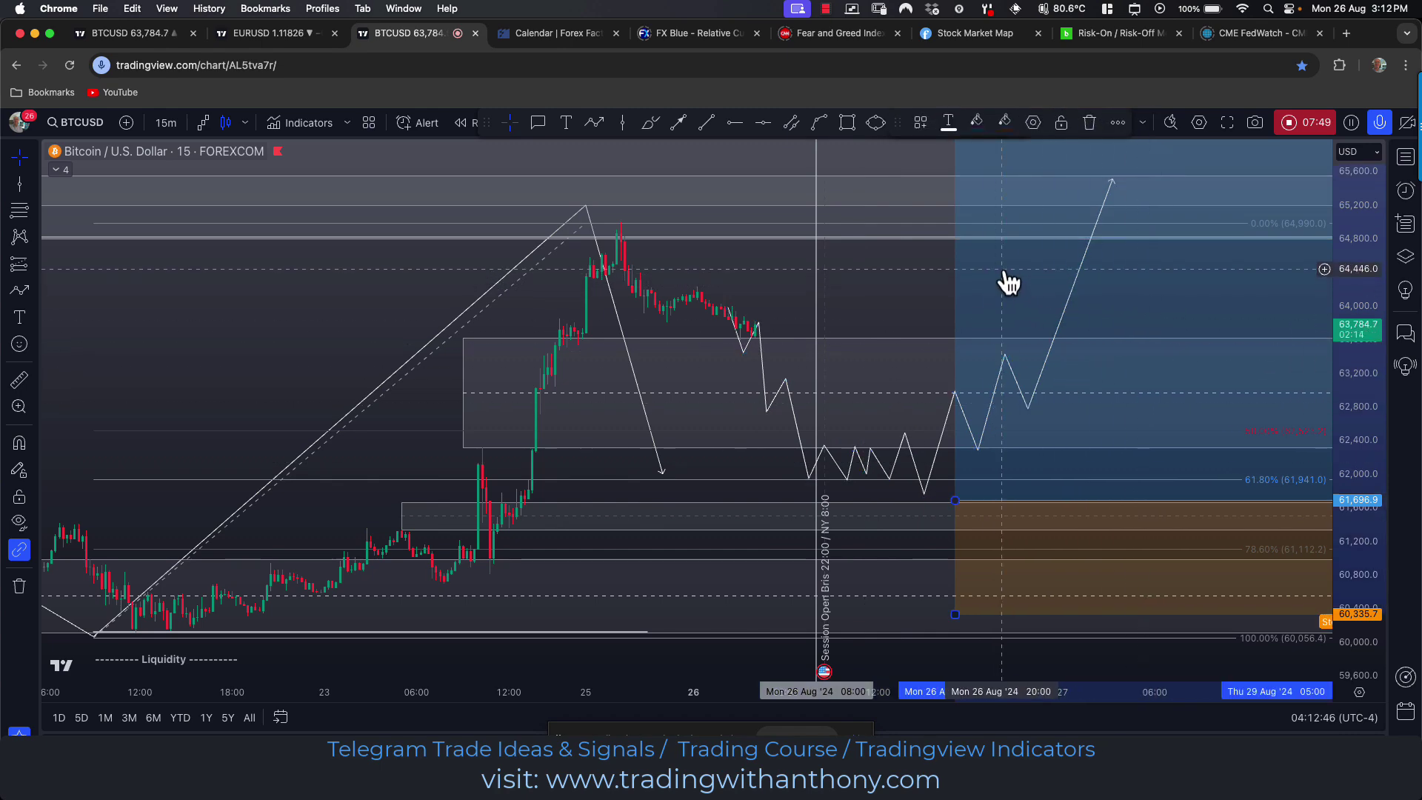
pyautogui.press('Delete')
pyautogui.moveTo(884, 472); pyautogui.dragTo(883, 501)
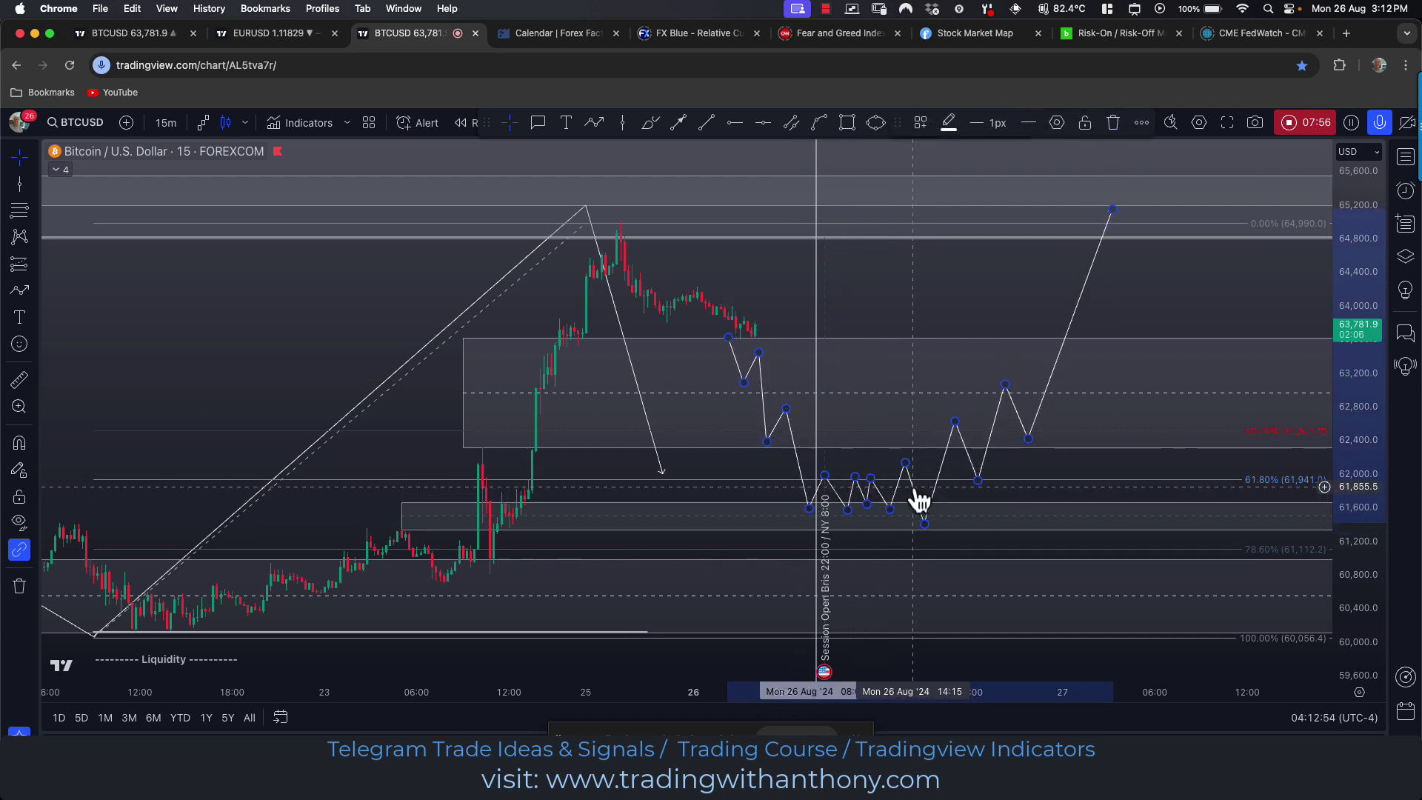
# Shift the zigzag path lower and forward in time so its sideways base sits in the imbalance zone and its arrow ends near 64,800
pyautogui.scroll(-2, 495, 581)
pyautogui.moveTo(495, 580); pyautogui.dragTo(500, 534)
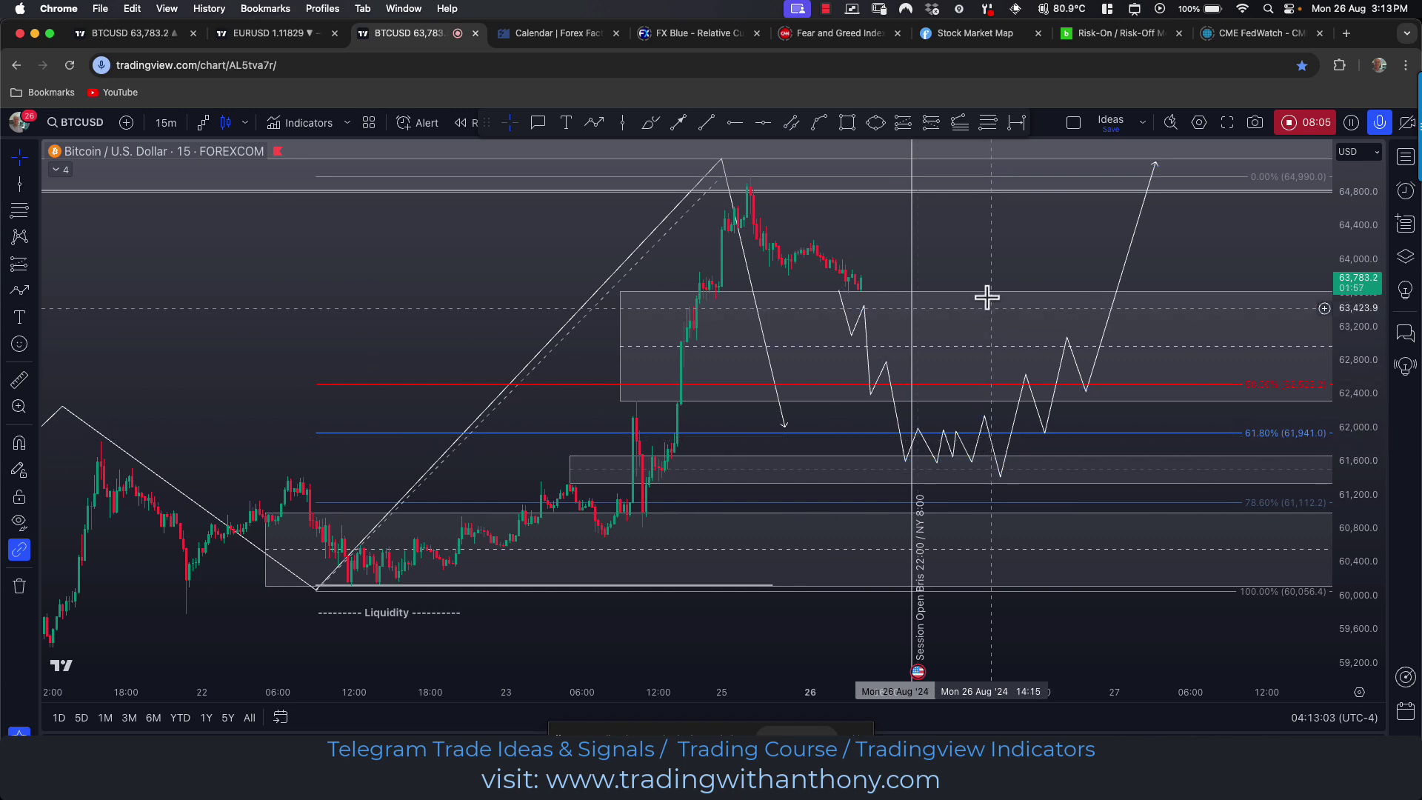
pyautogui.moveTo(970, 242); pyautogui.dragTo(966, 264)
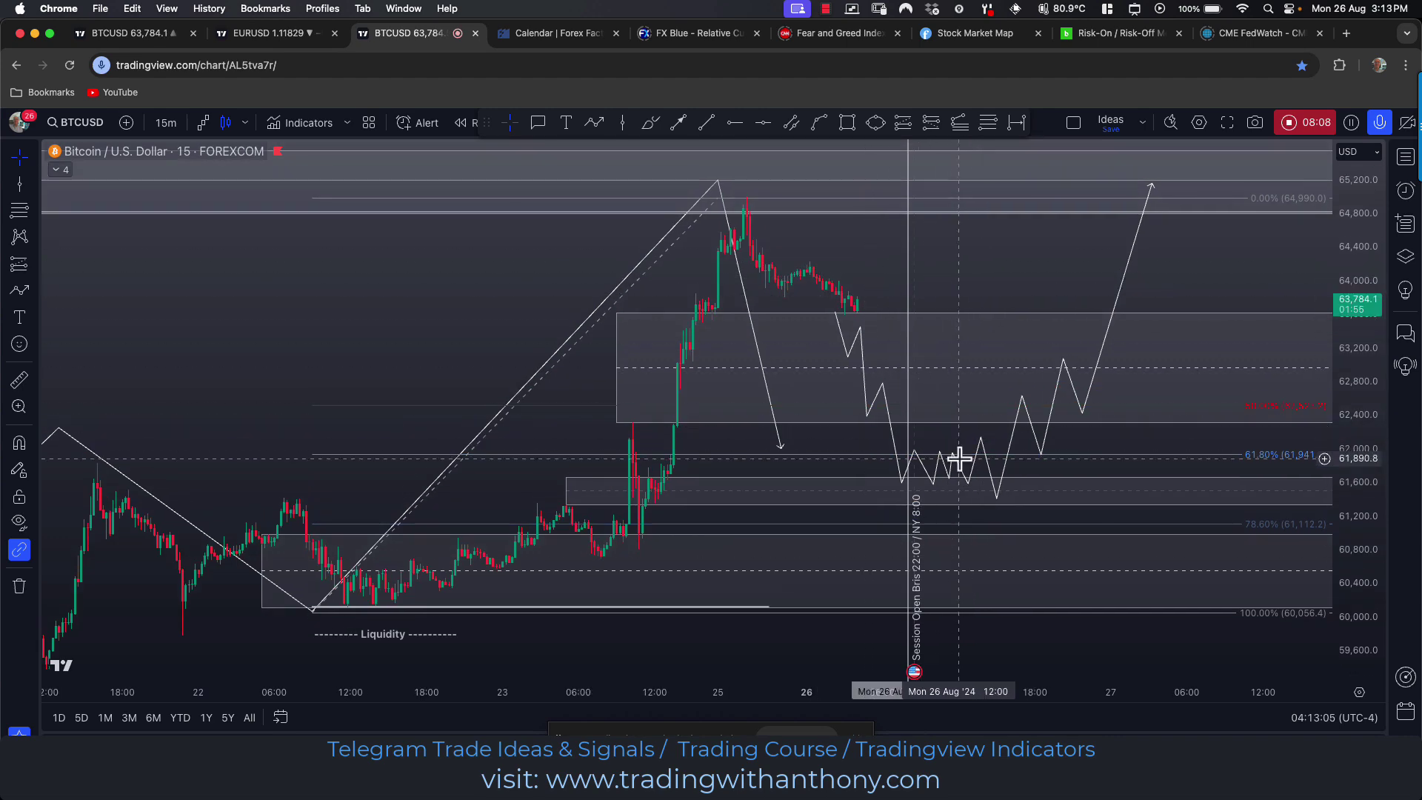
pyautogui.moveTo(967, 483)
pyautogui.mouseDown()
pyautogui.moveTo(993, 546)
pyautogui.moveTo(987, 508)
pyautogui.mouseUp()
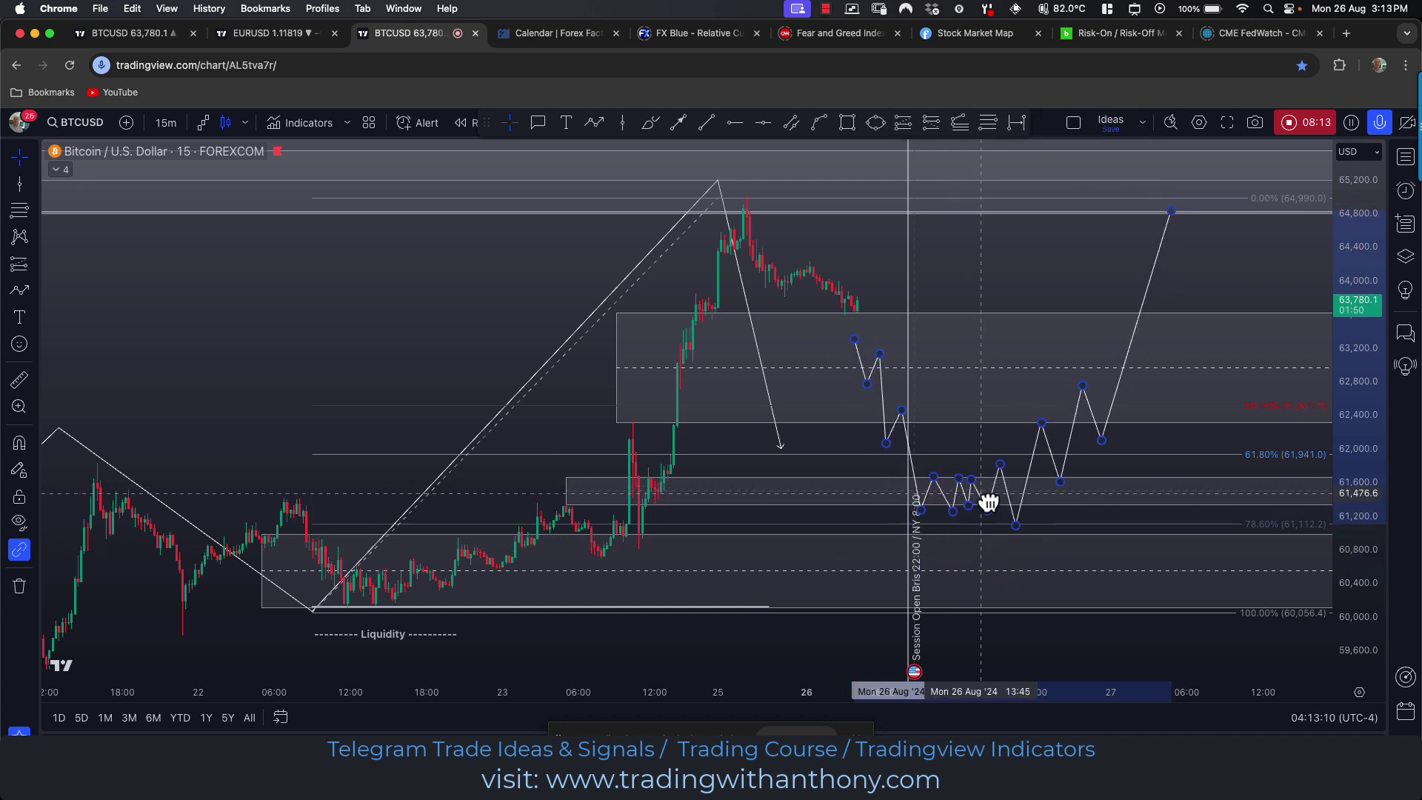
pyautogui.click(977, 260)
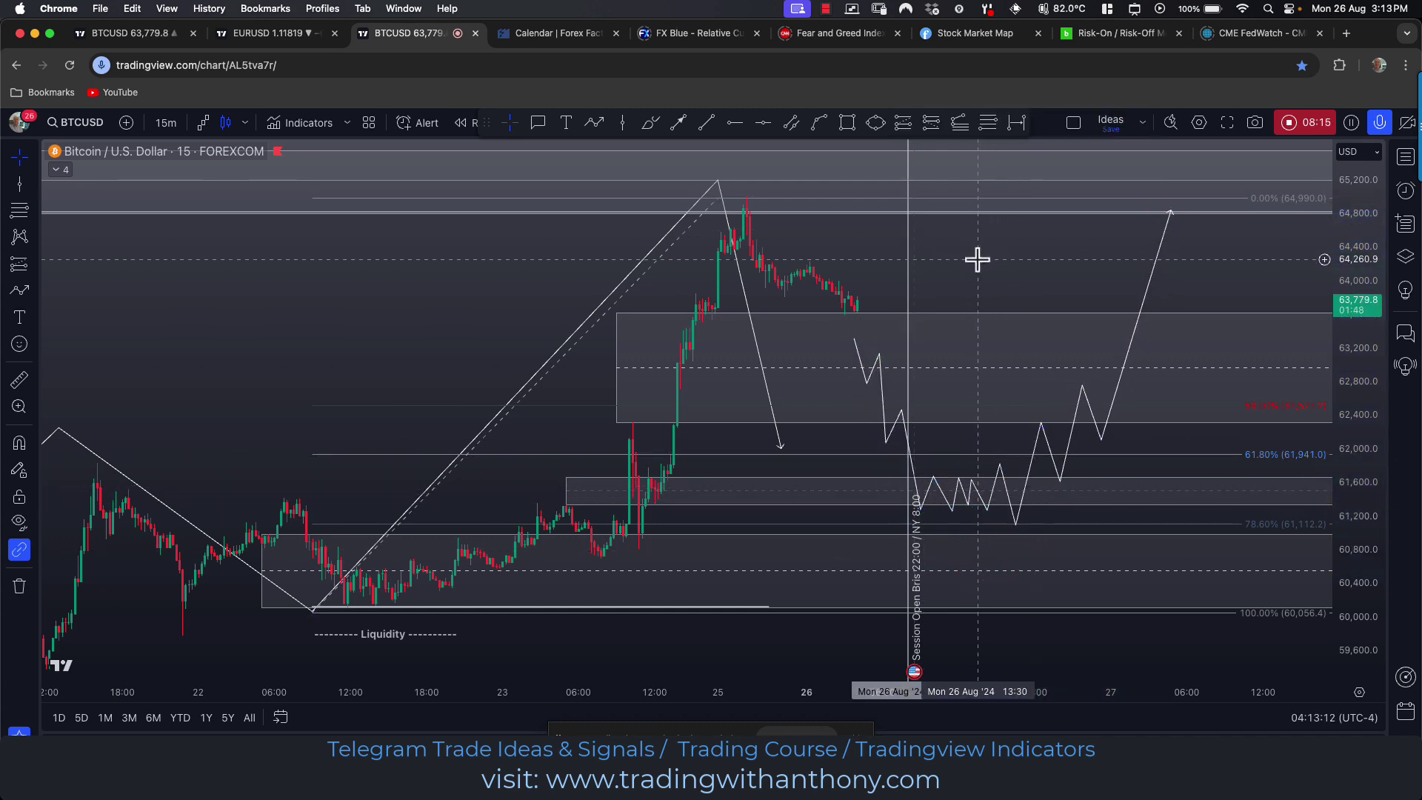
# Draw a short horizontal line at about 62,360 over the path's first swing high after the base and label it BoS
pyautogui.click(679, 123)
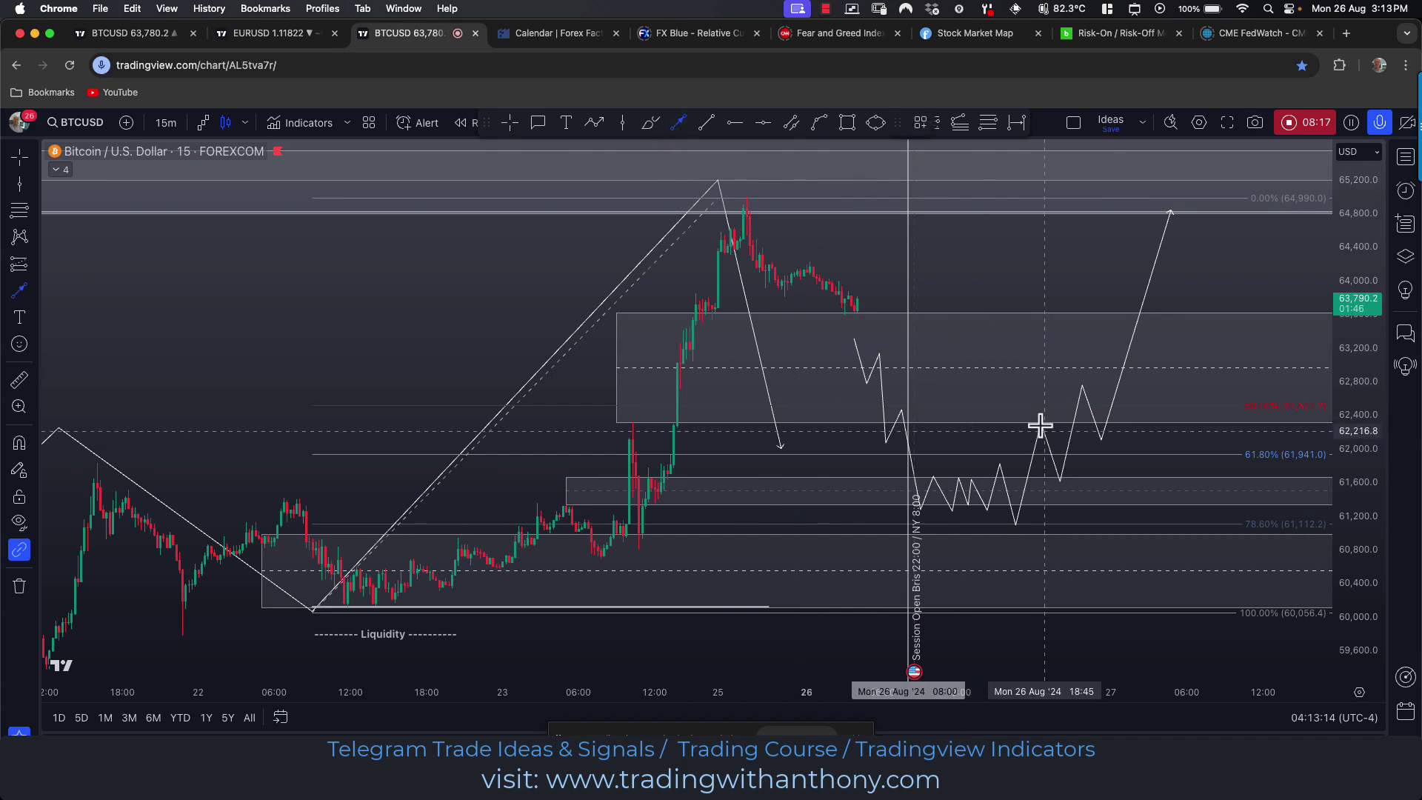
pyautogui.click(1073, 420)
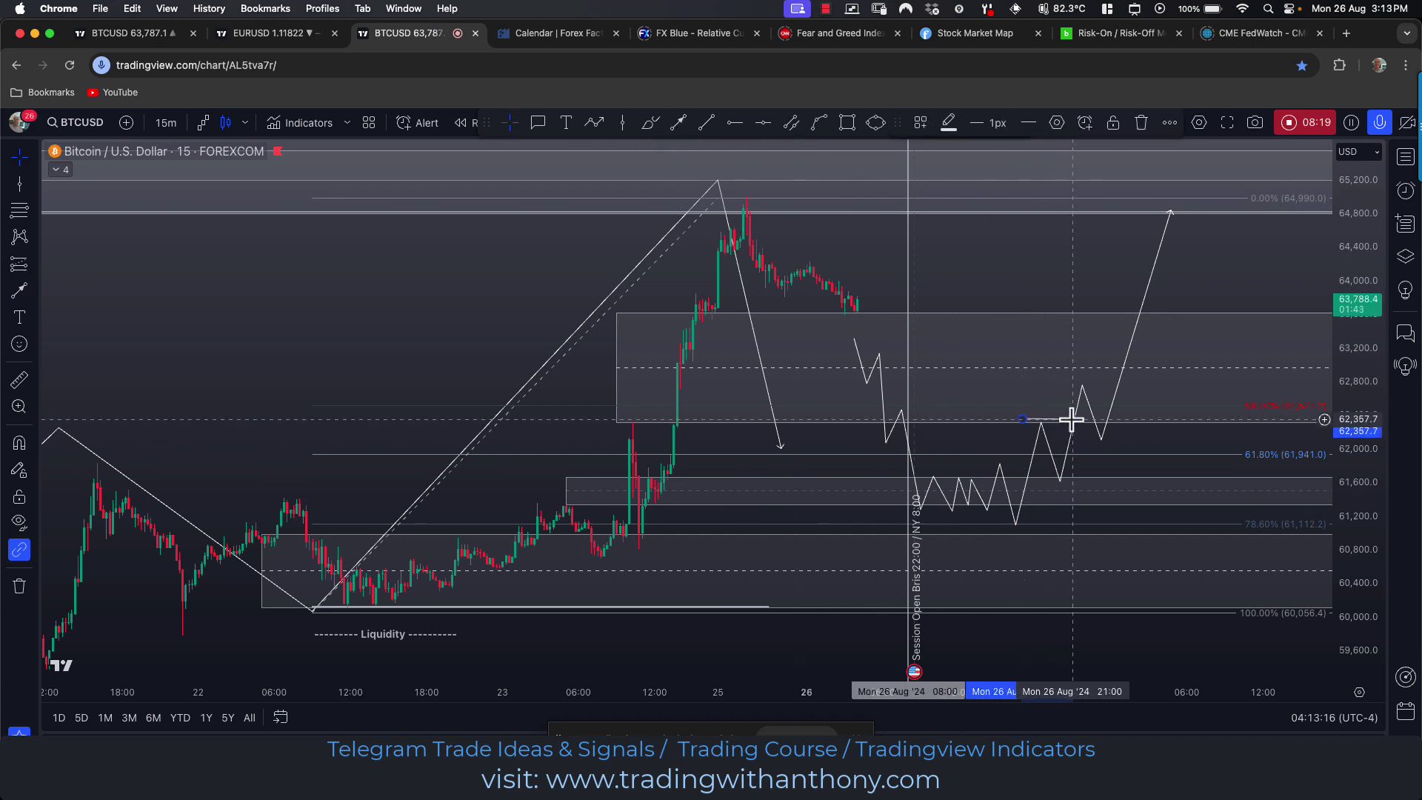
pyautogui.doubleClick(1060, 419)
pyautogui.click(652, 570)
pyautogui.click(603, 482)
pyautogui.click(819, 565)
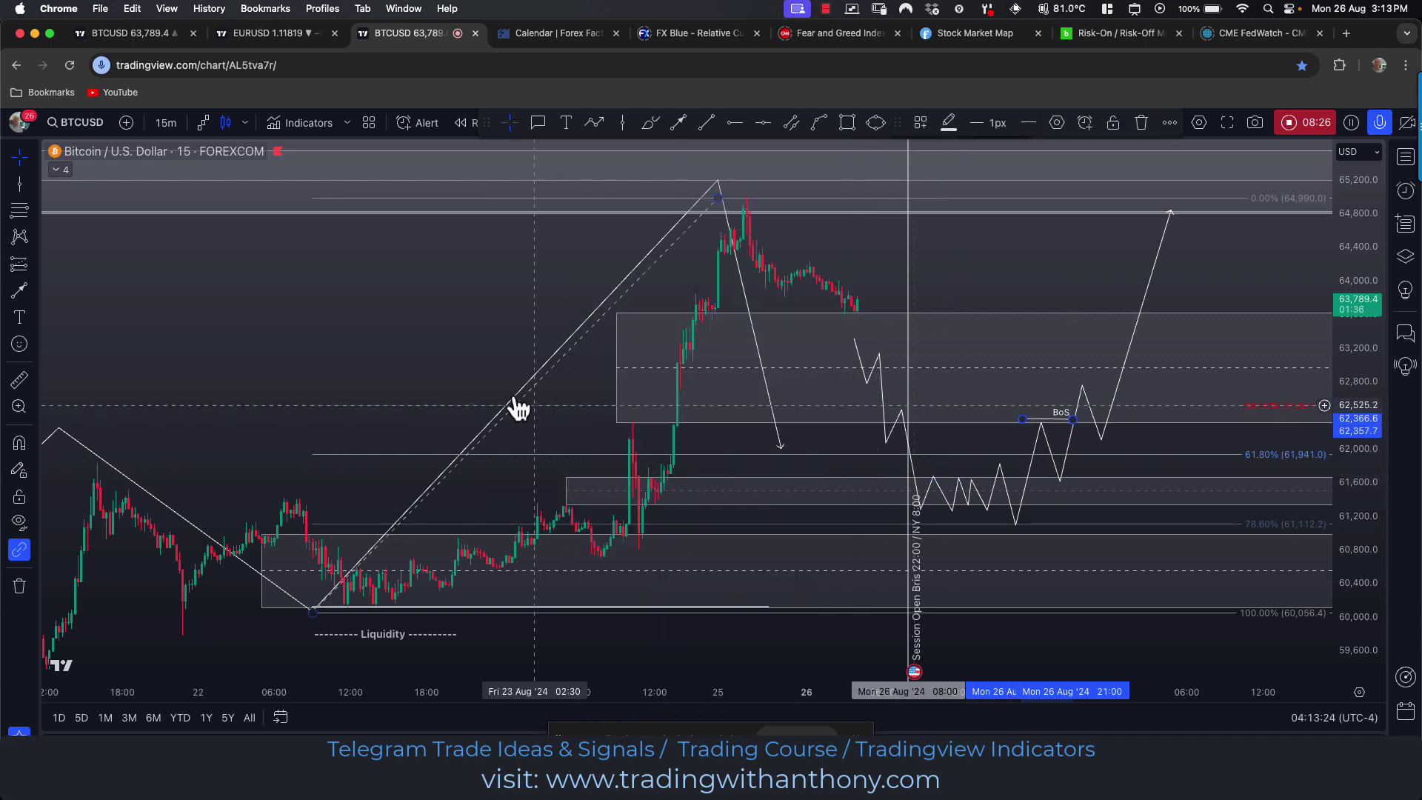
pyautogui.hscroll(-5, 447, 356)
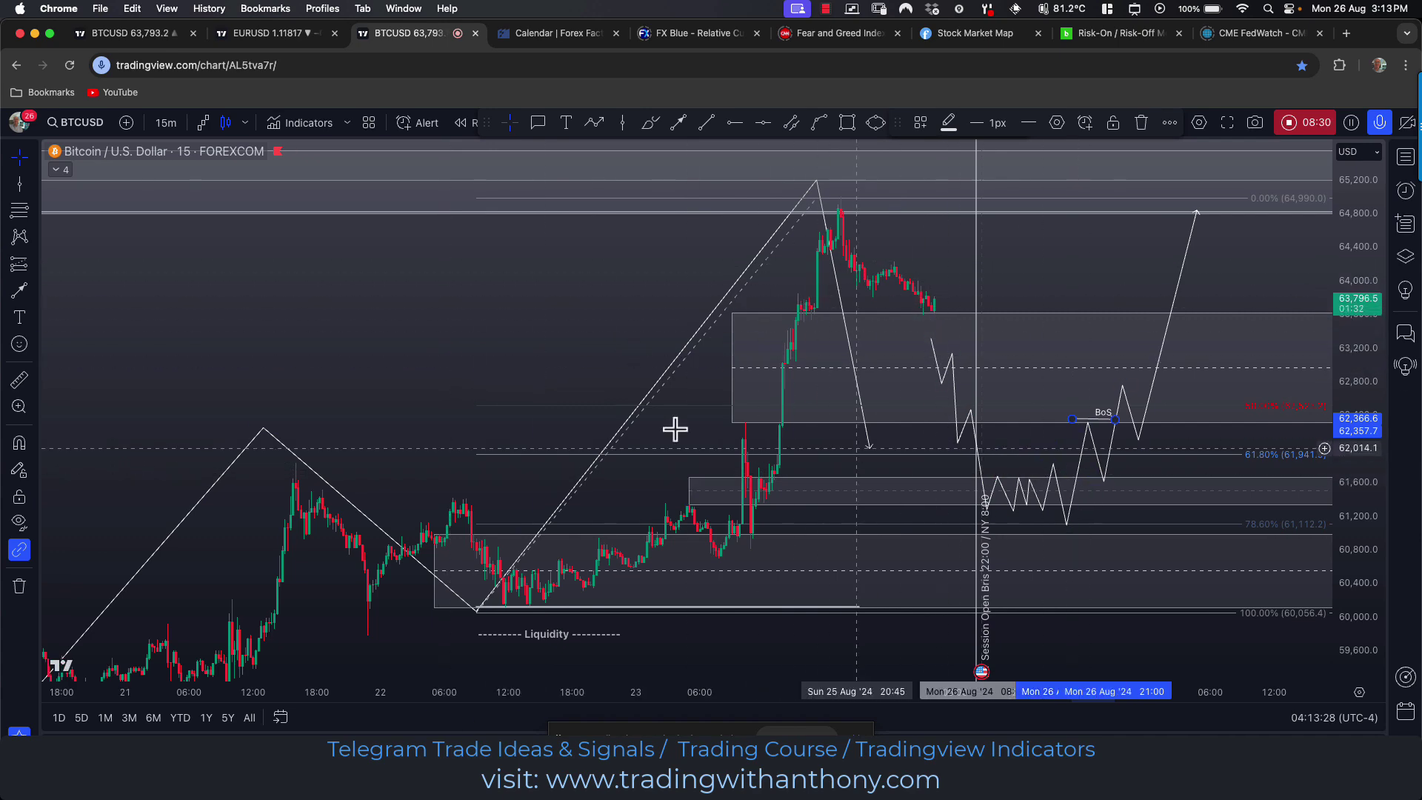
pyautogui.scroll(2, 307, 356)
pyautogui.scroll(1, 305, 356)
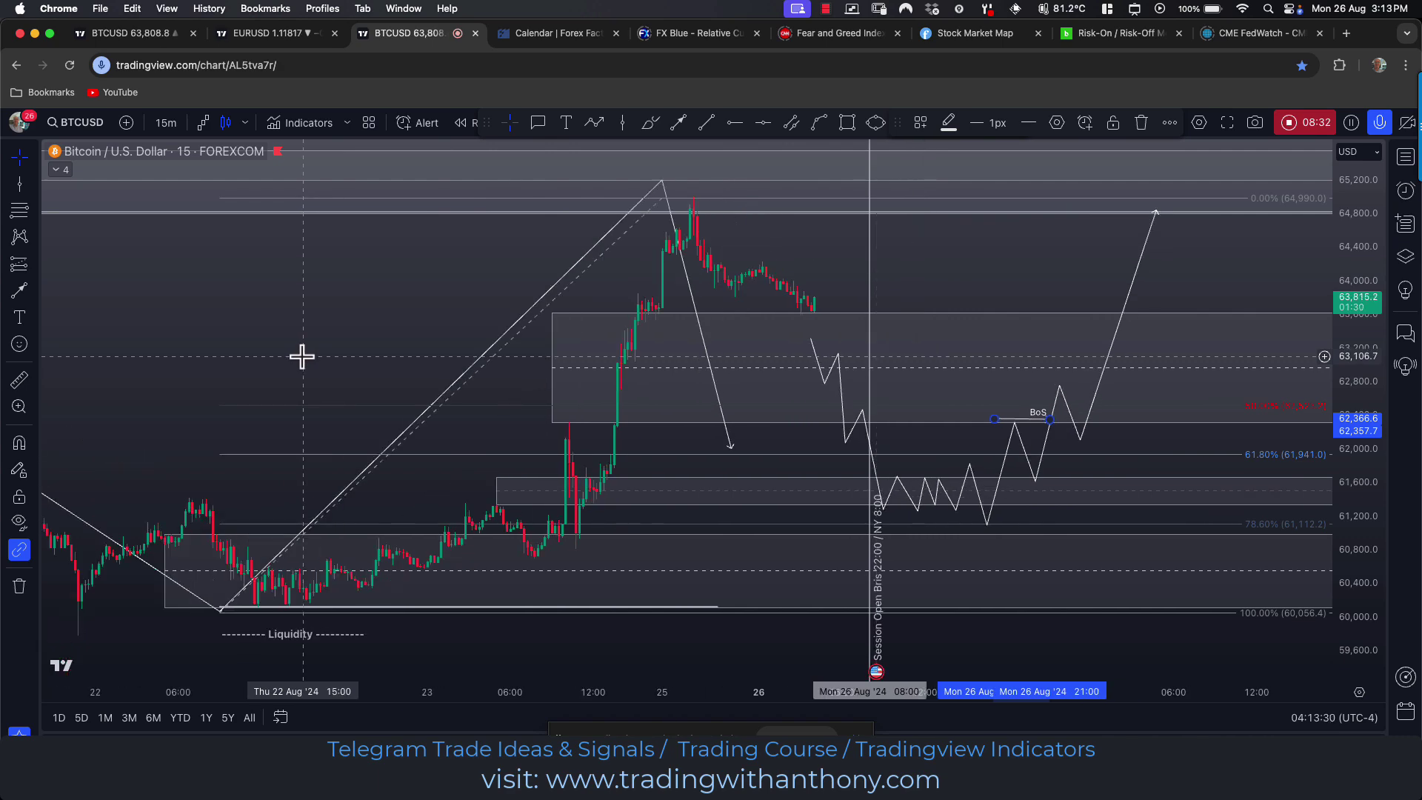
pyautogui.hscroll(3, 303, 359)
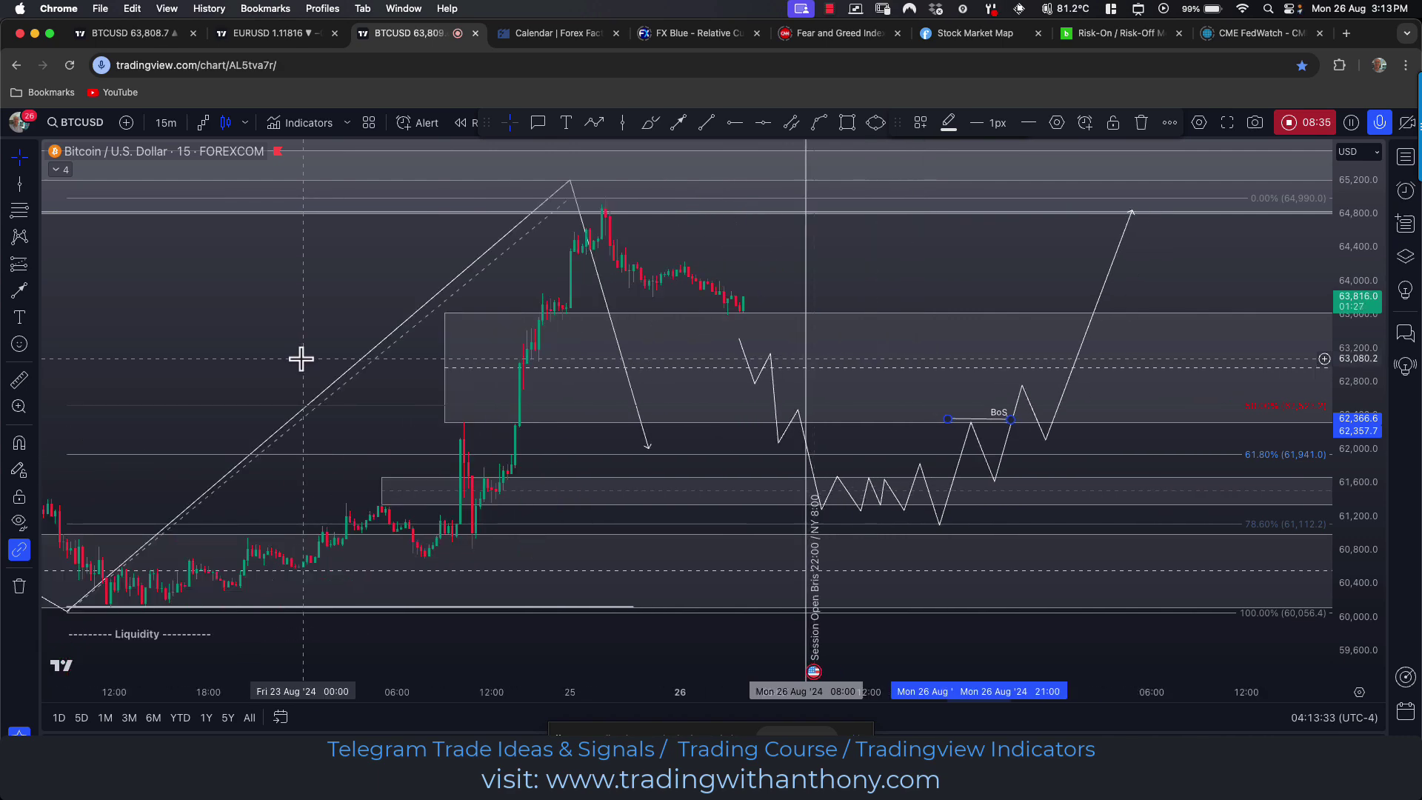
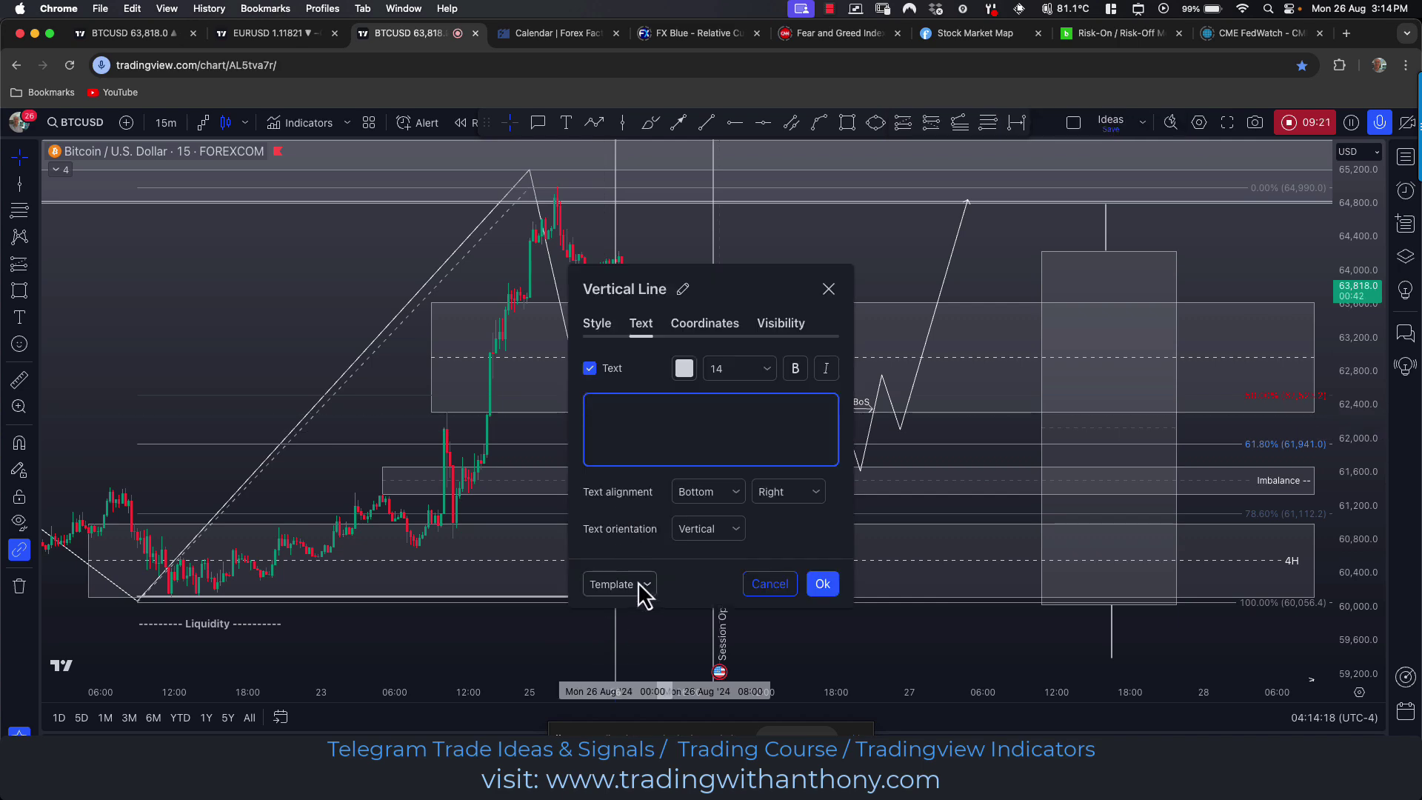
# Apply the saved NY Midnight 00:00 template to the vertical line at 00:00 on Mon 26 Aug '24
pyautogui.click(649, 585)
pyautogui.click(622, 697)
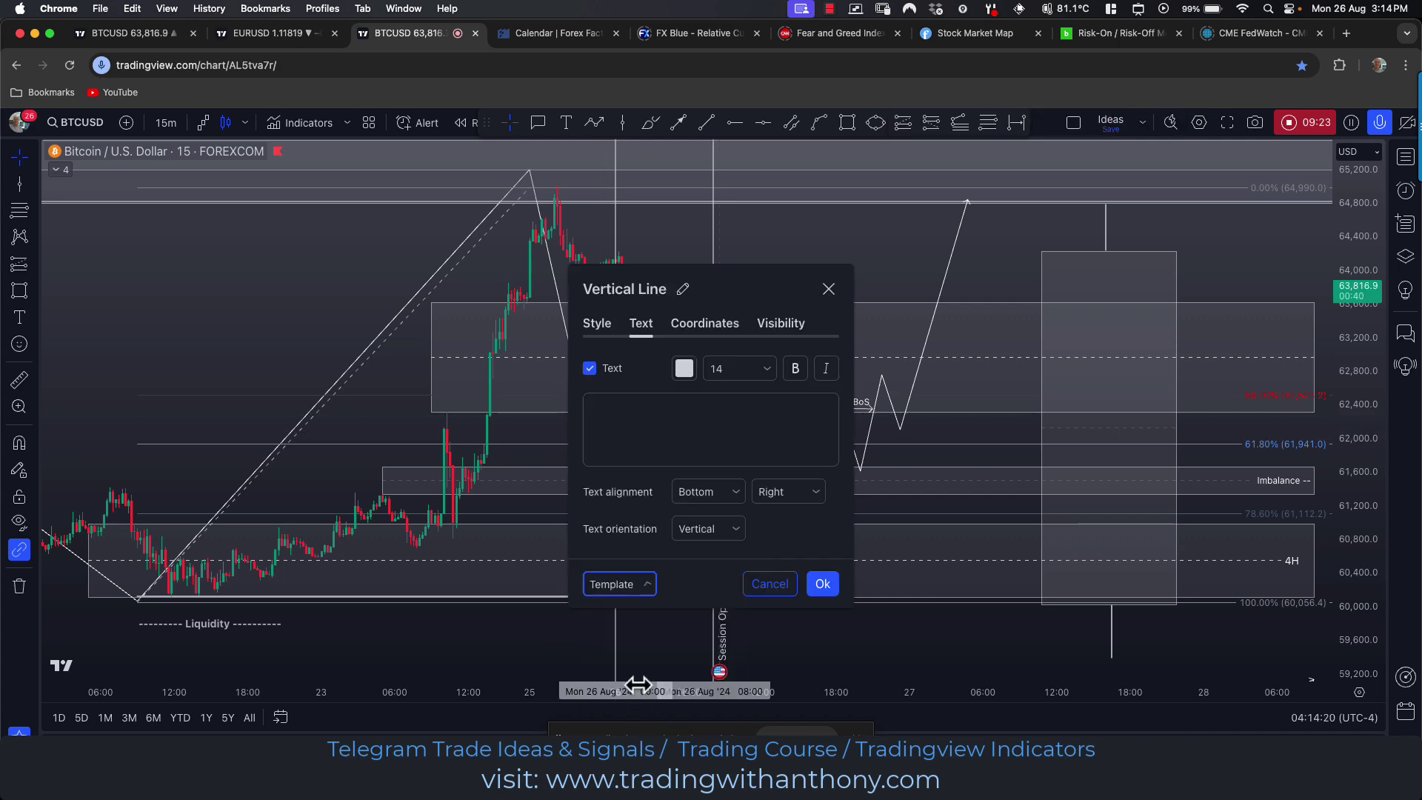
pyautogui.click(822, 584)
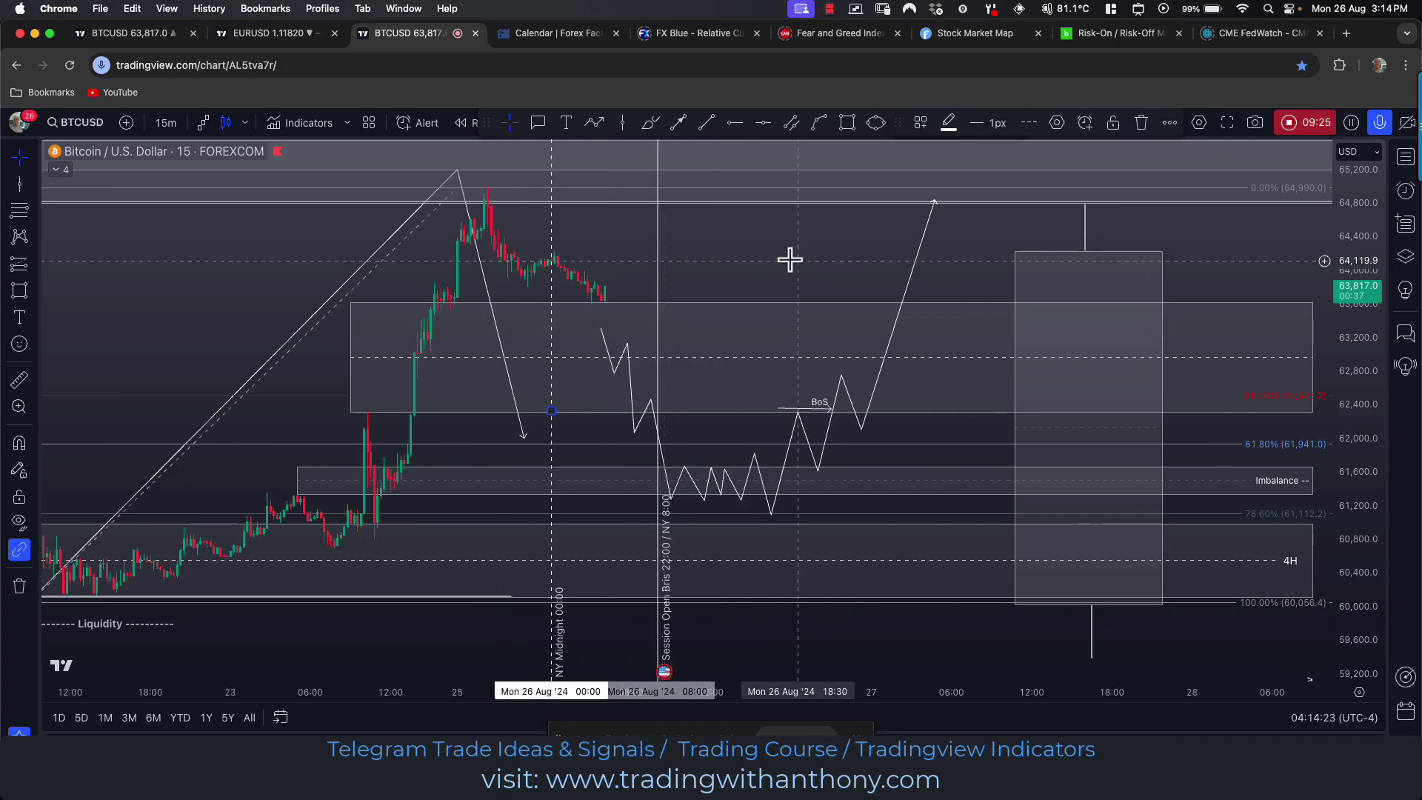
# Draw a horizontal ray from the NY midnight line at about 64,093.5 and apply the saved NY 00:00 opening price template to it
pyautogui.click(707, 124)
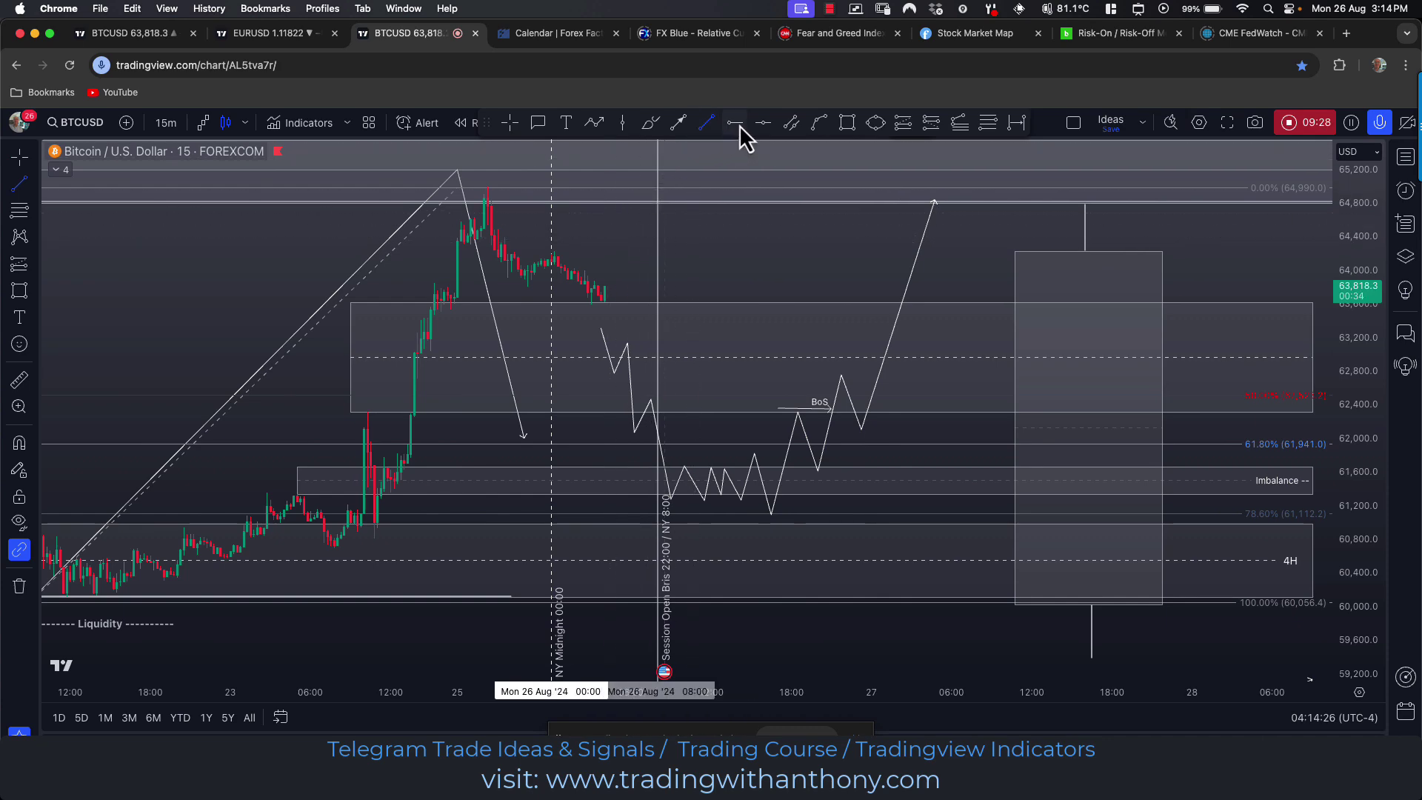
pyautogui.doubleClick(552, 265)
pyautogui.moveTo(778, 301); pyautogui.dragTo(311, 222)
pyautogui.click(145, 466)
pyautogui.click(162, 590)
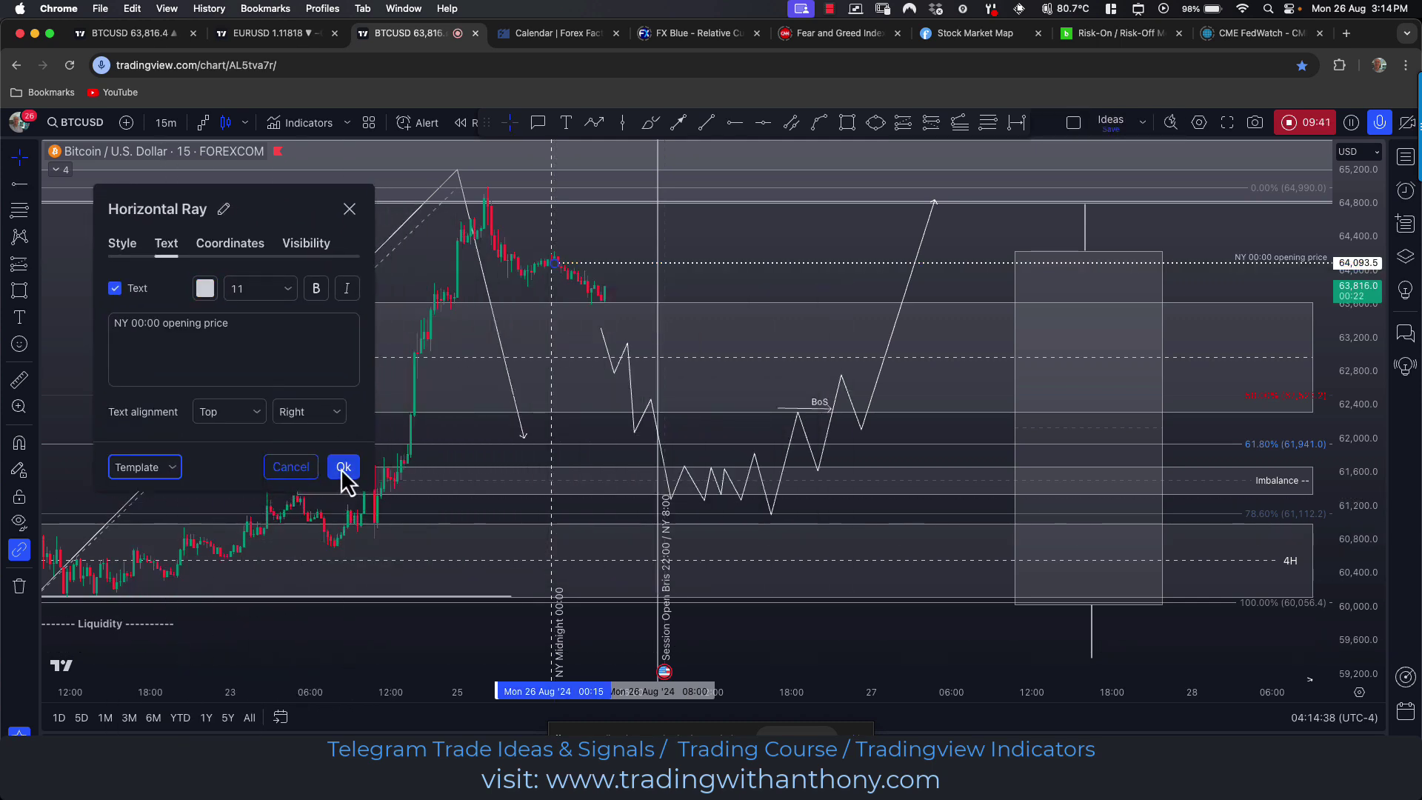
pyautogui.click(343, 467)
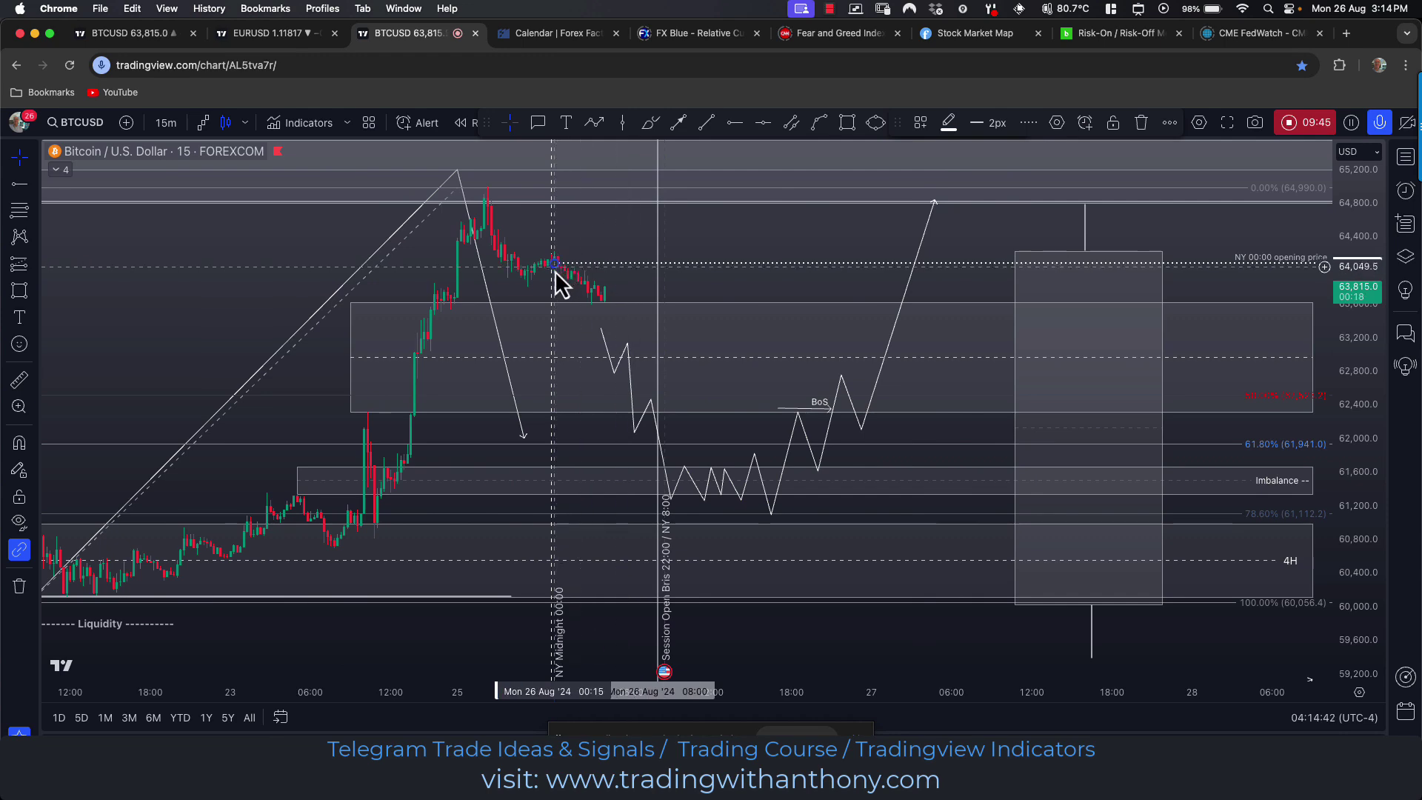
# Draw a short upward arrow beside the rally, from about 62,180 on Fri 23 Aug to about 63,050
pyautogui.click(679, 123)
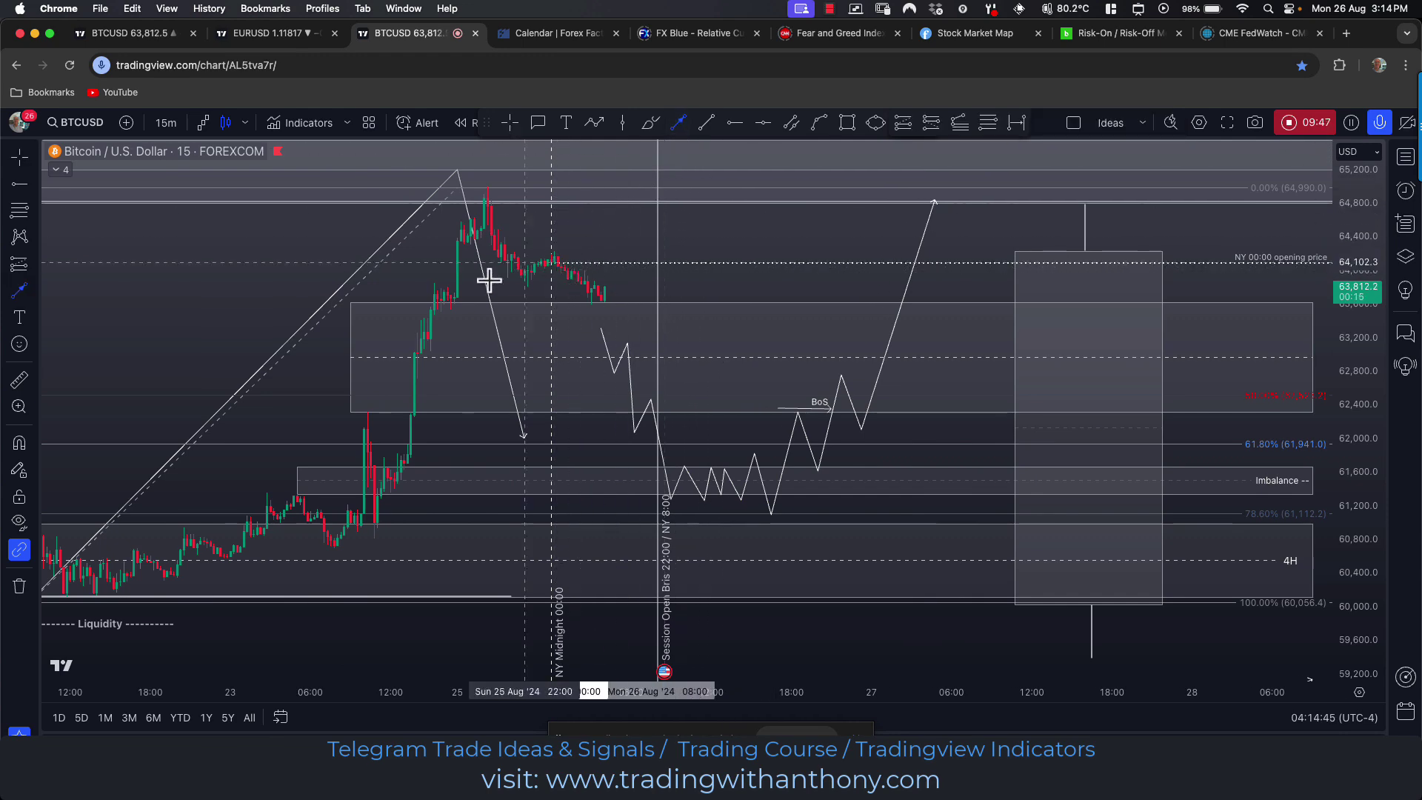
pyautogui.click(327, 423)
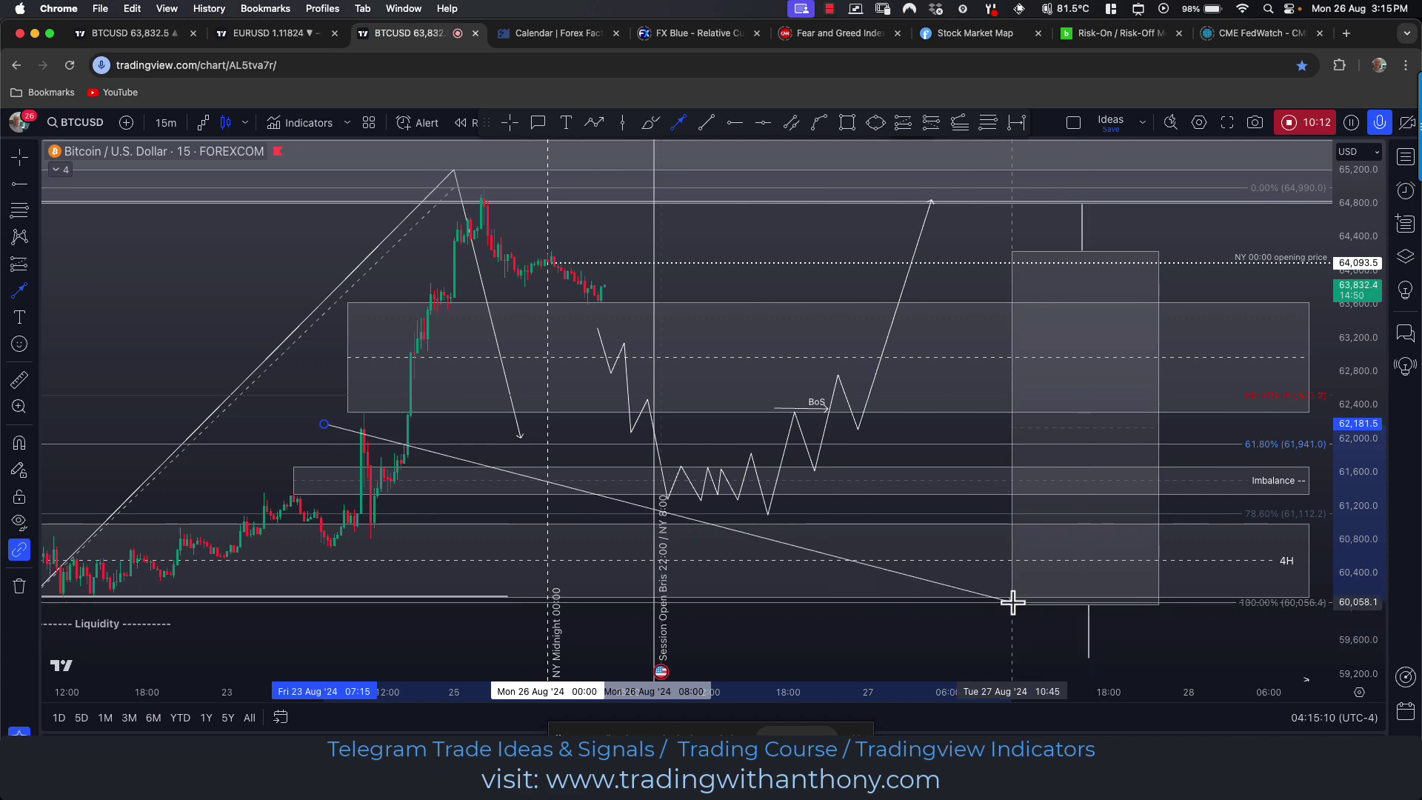
pyautogui.click(1009, 450)
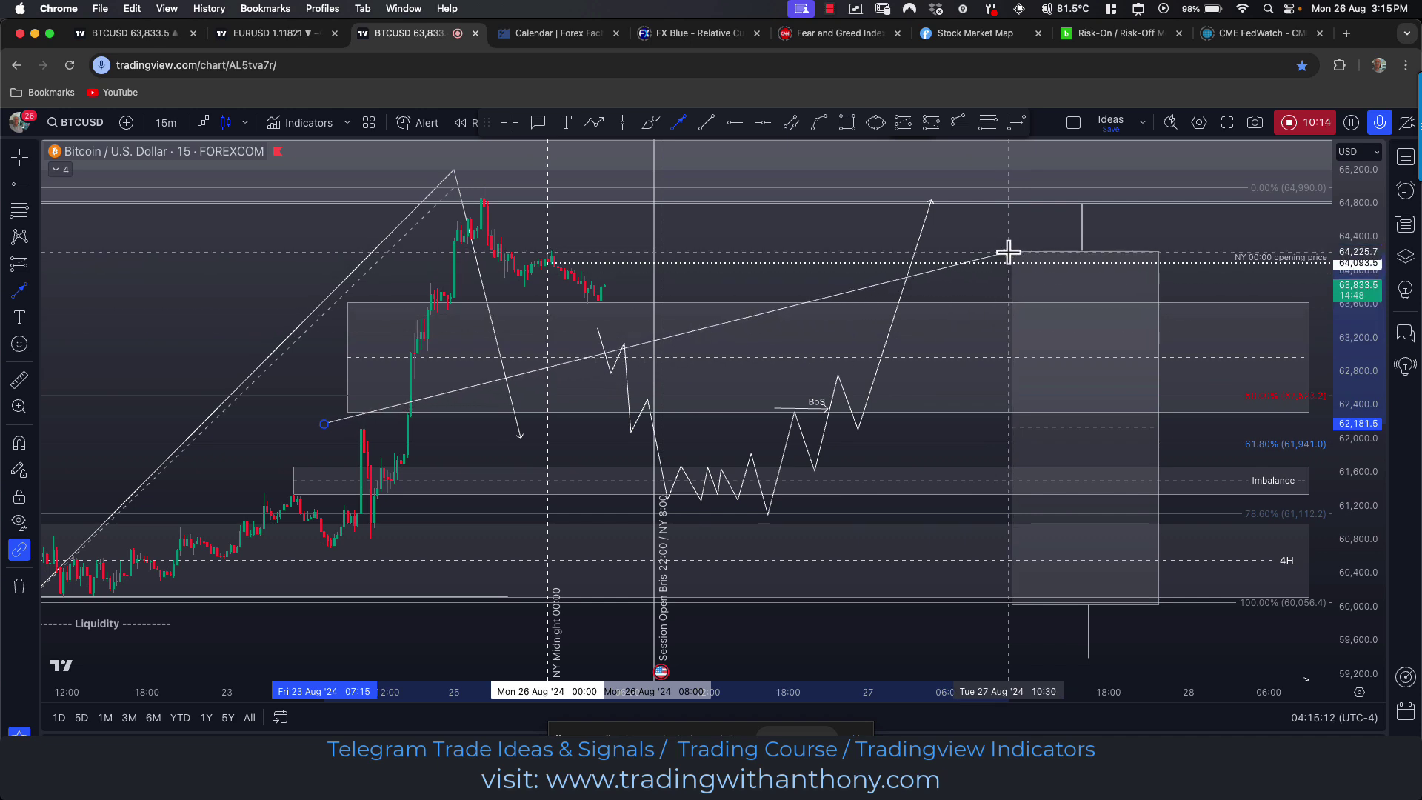
pyautogui.click(1008, 549)
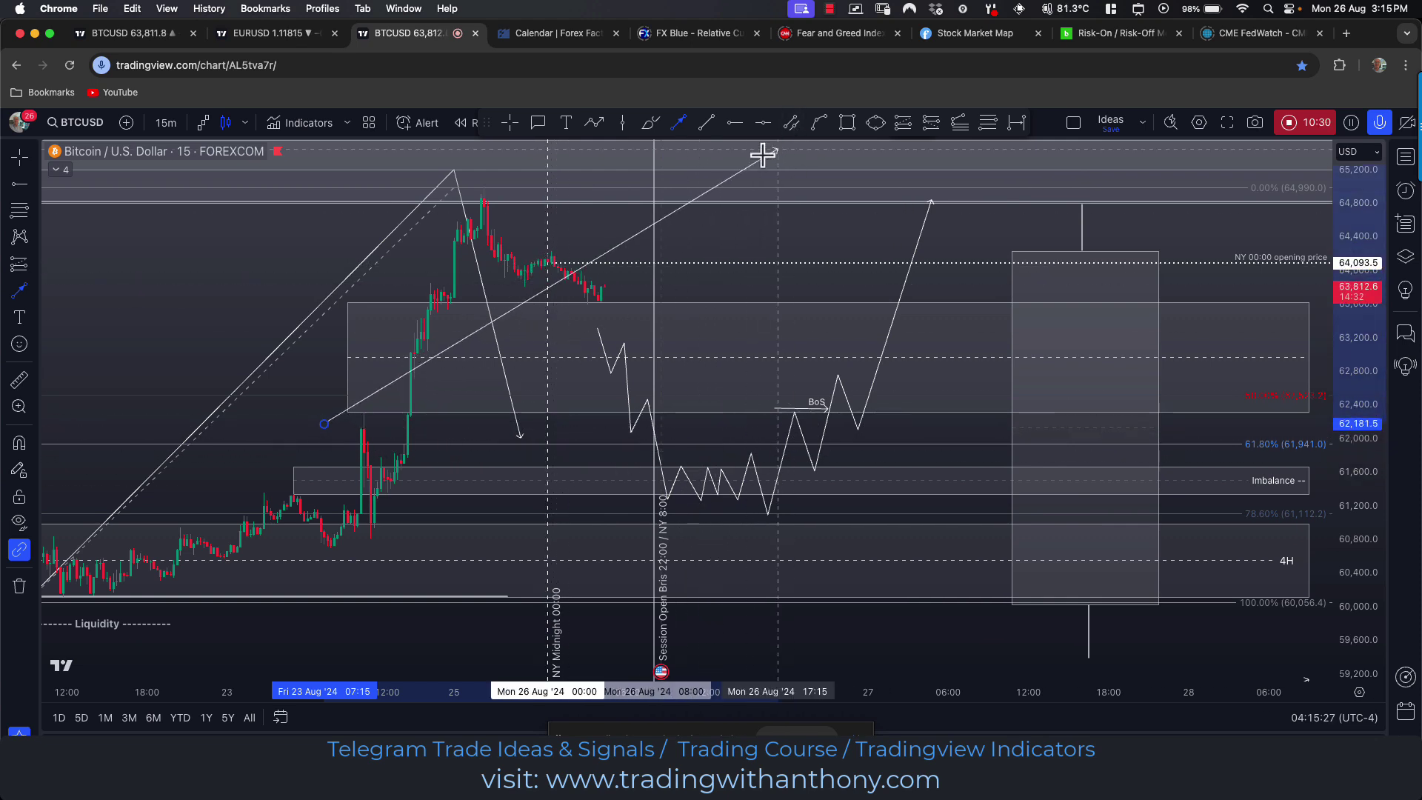
# Raise the zigzag path and its BoS line so the sideways base sits around the 61.80% Fib level and the BoS line at about 63,020
pyautogui.moveTo(254, 272)
pyautogui.mouseDown()
pyautogui.moveTo(331, 298)
pyautogui.moveTo(311, 279)
pyautogui.mouseUp()
pyautogui.click(809, 498)
pyautogui.moveTo(809, 497)
pyautogui.mouseDown()
pyautogui.moveTo(807, 415)
pyautogui.moveTo(825, 438)
pyautogui.moveTo(874, 368)
pyautogui.mouseUp()
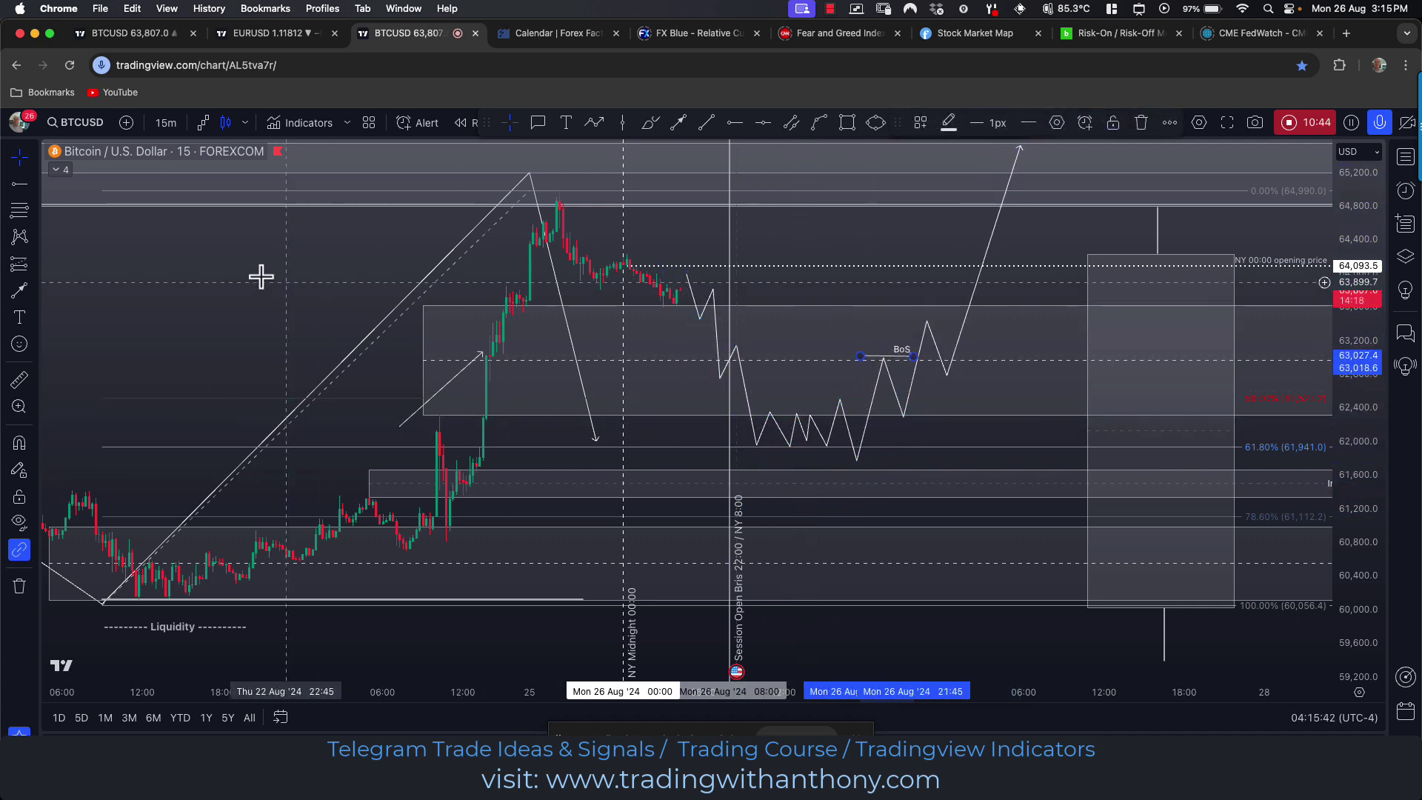
pyautogui.scroll(-1, 228, 339)
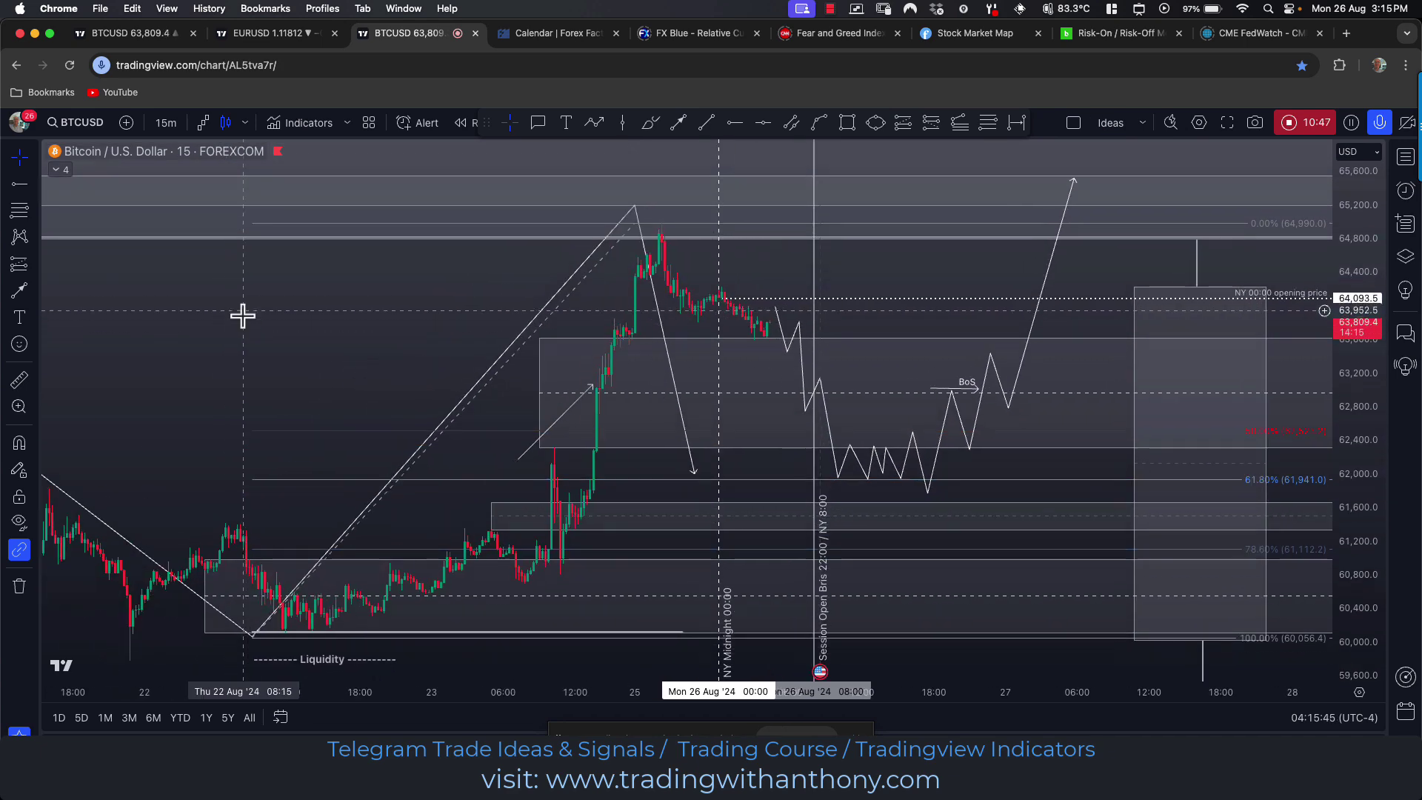